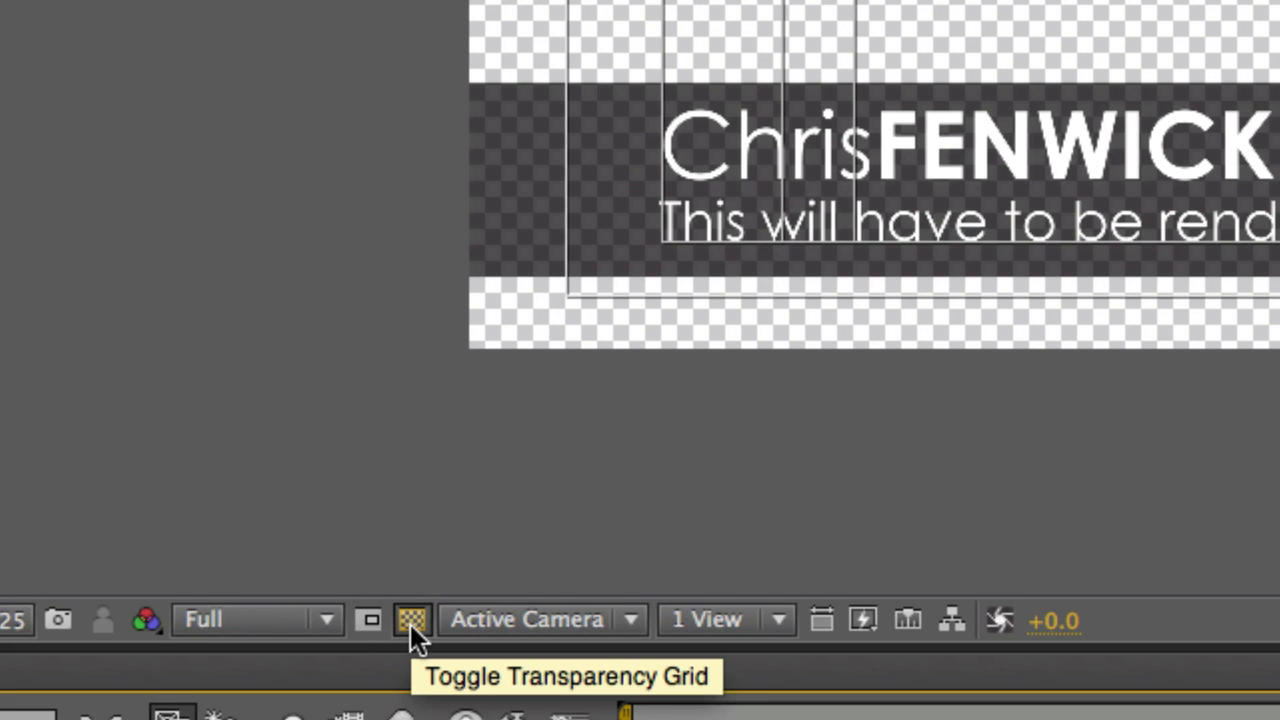
# - Hide the transparency checkerboard and play a preview of the Lower Third animation
pyautogui.click(411, 622)
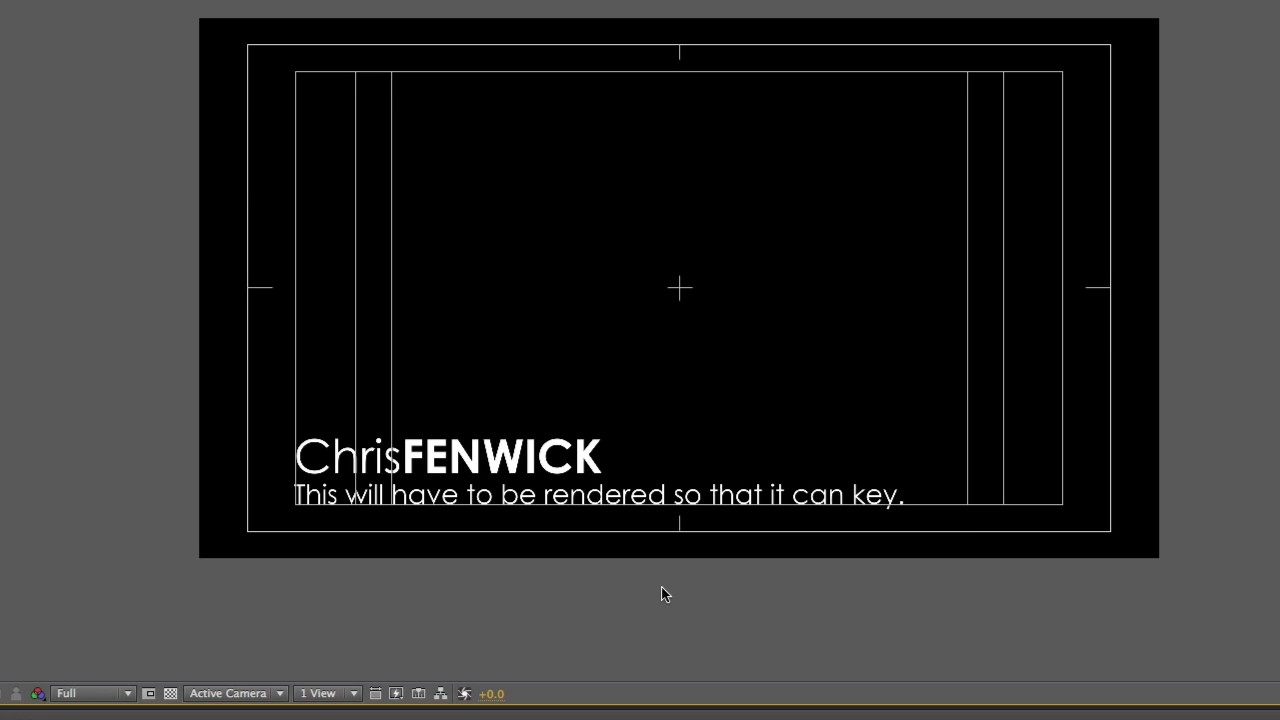
pyautogui.press('space')
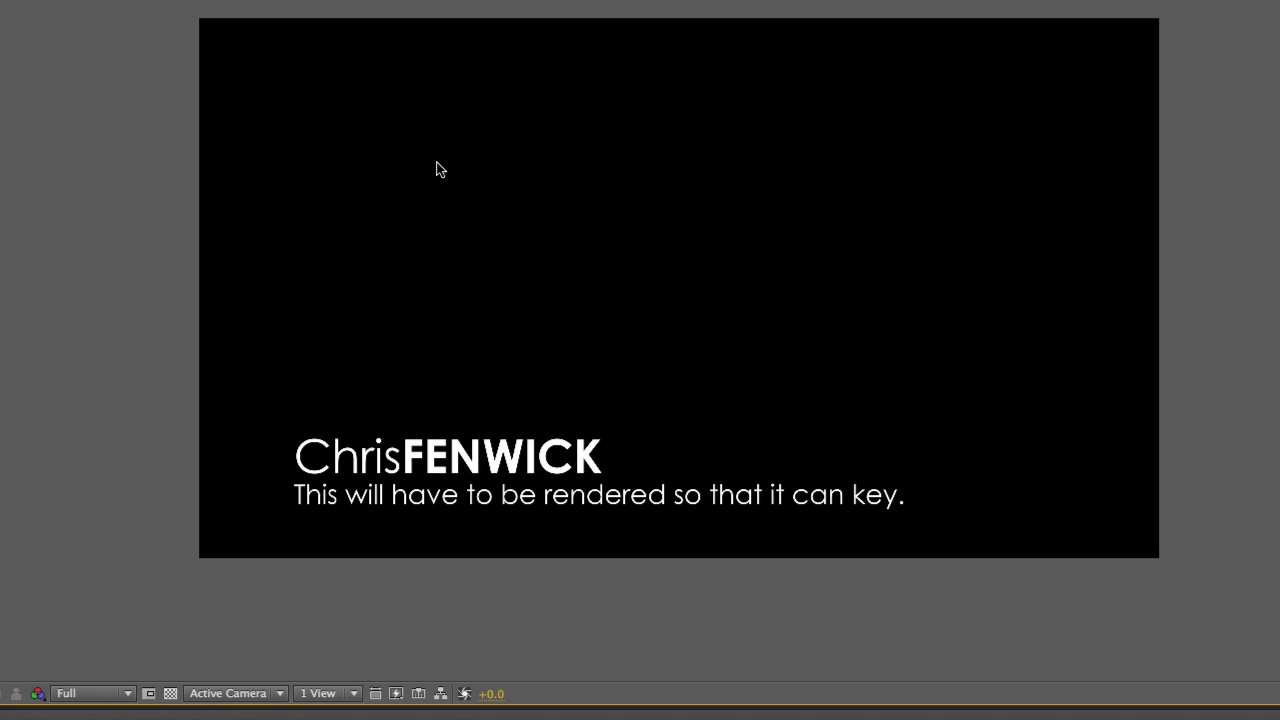
pyautogui.click(170, 693)
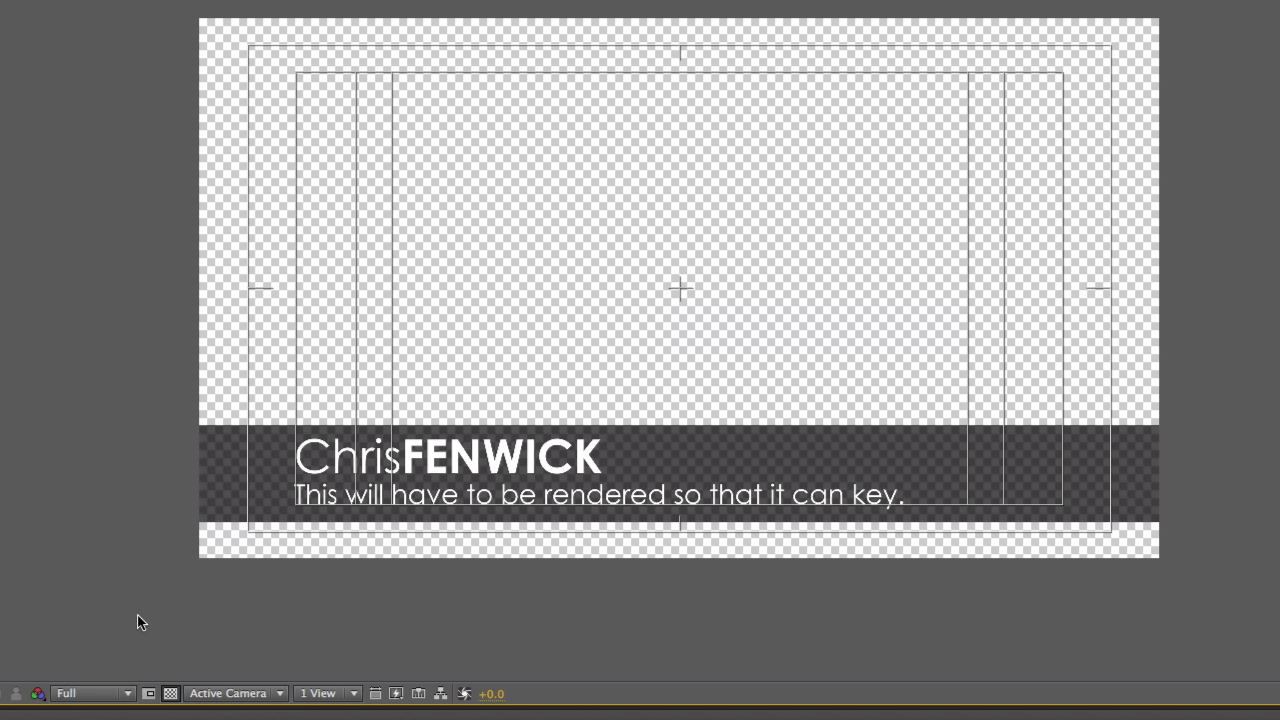
# - Toggle the transparency grid until the checkerboard shows behind Lower Third again
pyautogui.click(171, 694)
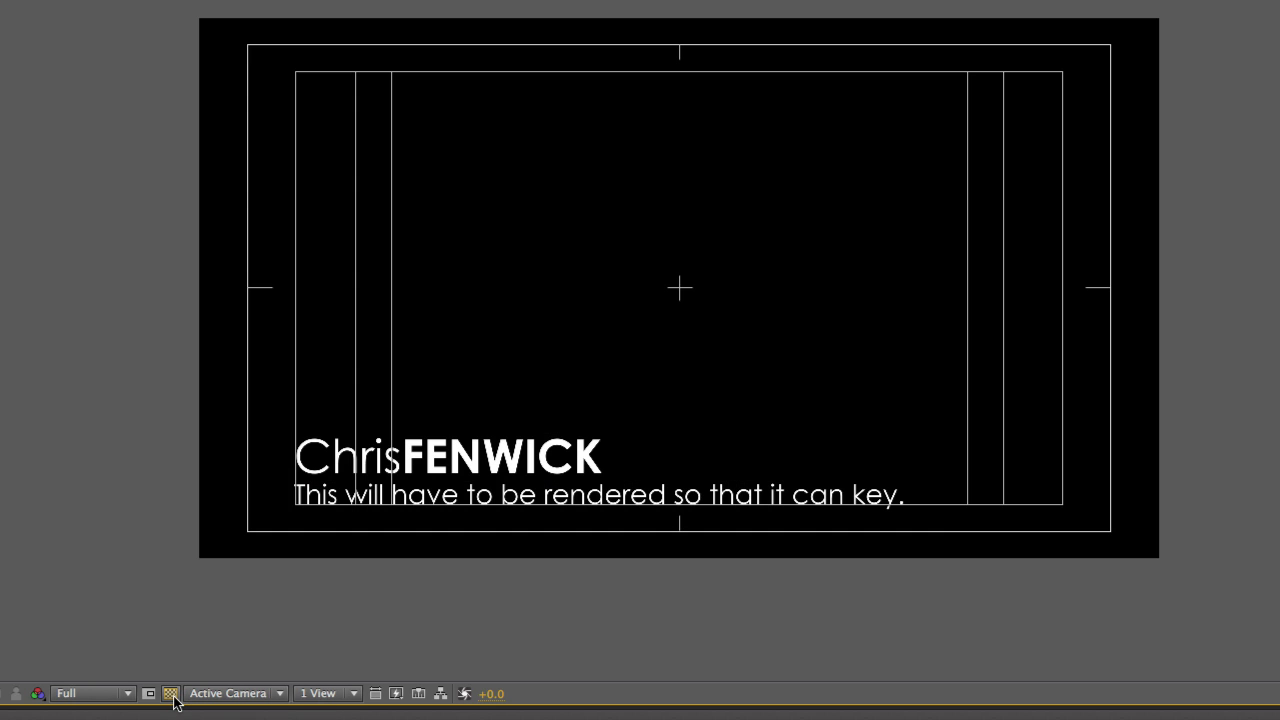
pyautogui.click(171, 693)
pyautogui.click(171, 693)
pyautogui.click(171, 693)
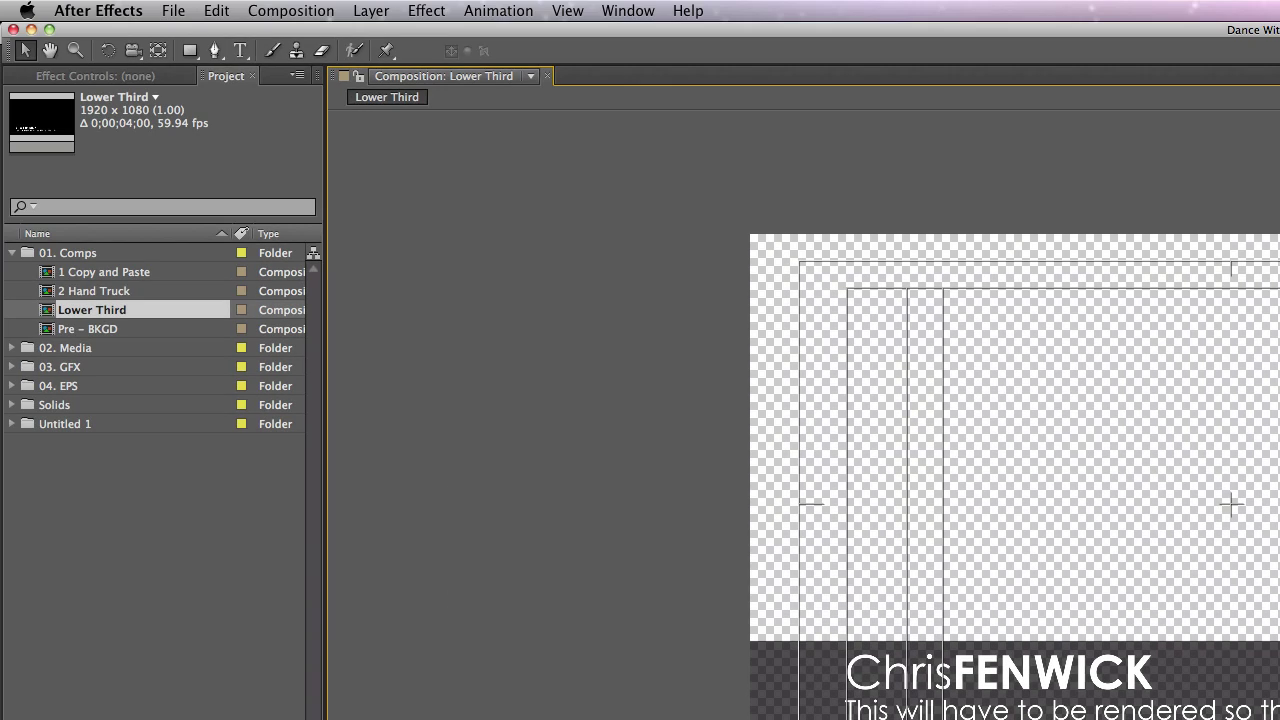
# - Browse Edit > Templates, dismiss it, then open the Composition menu at Make Movie
pyautogui.click(318, 8)
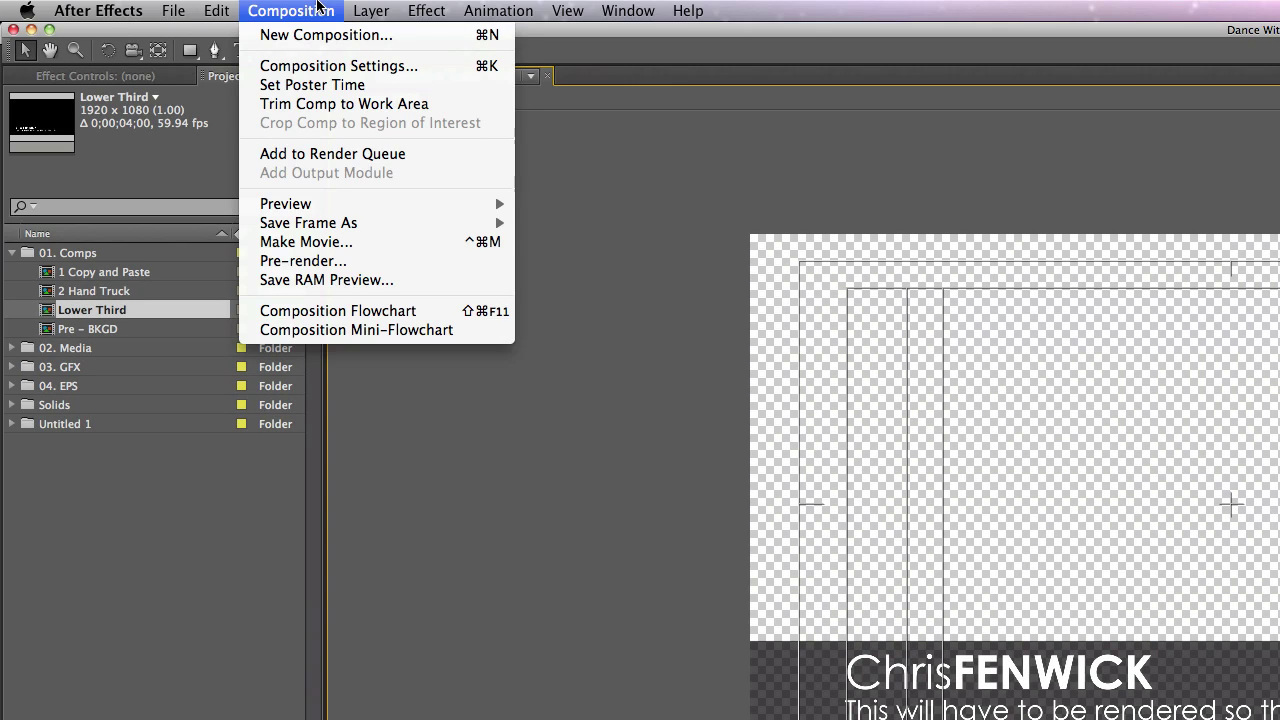
pyautogui.moveTo(217, 10)
pyautogui.moveTo(271, 470)
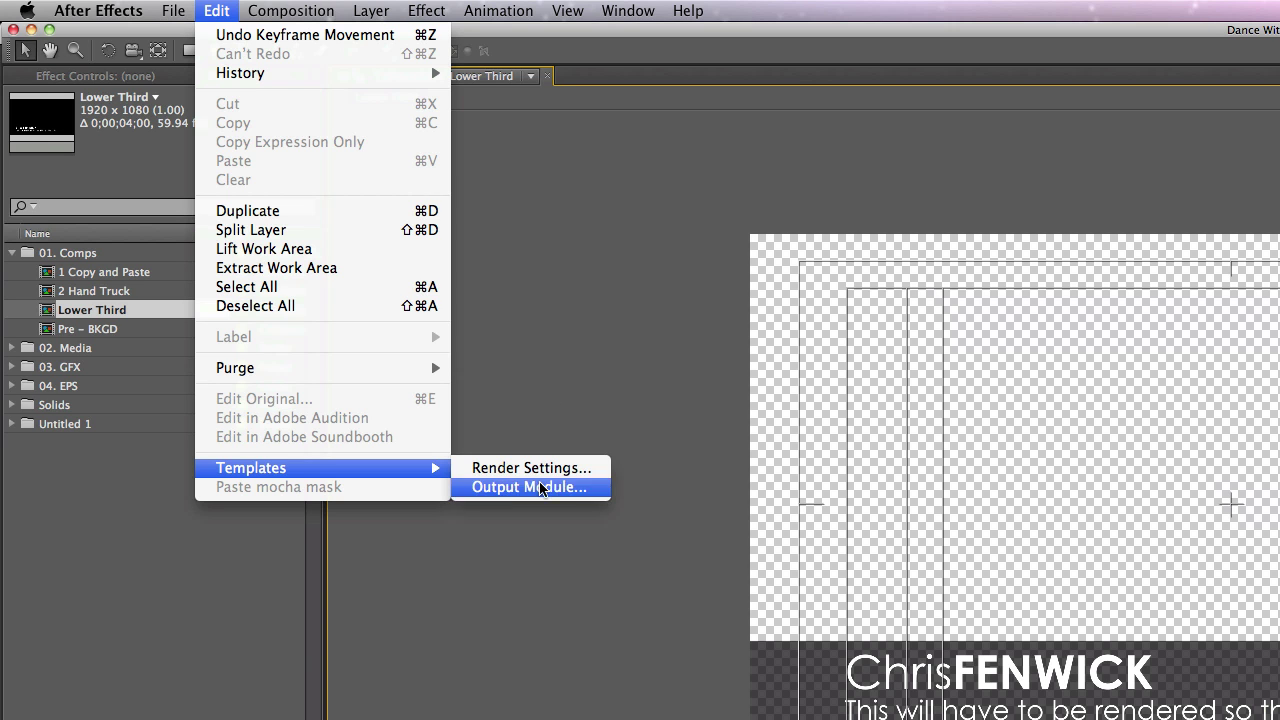
pyautogui.click(571, 600)
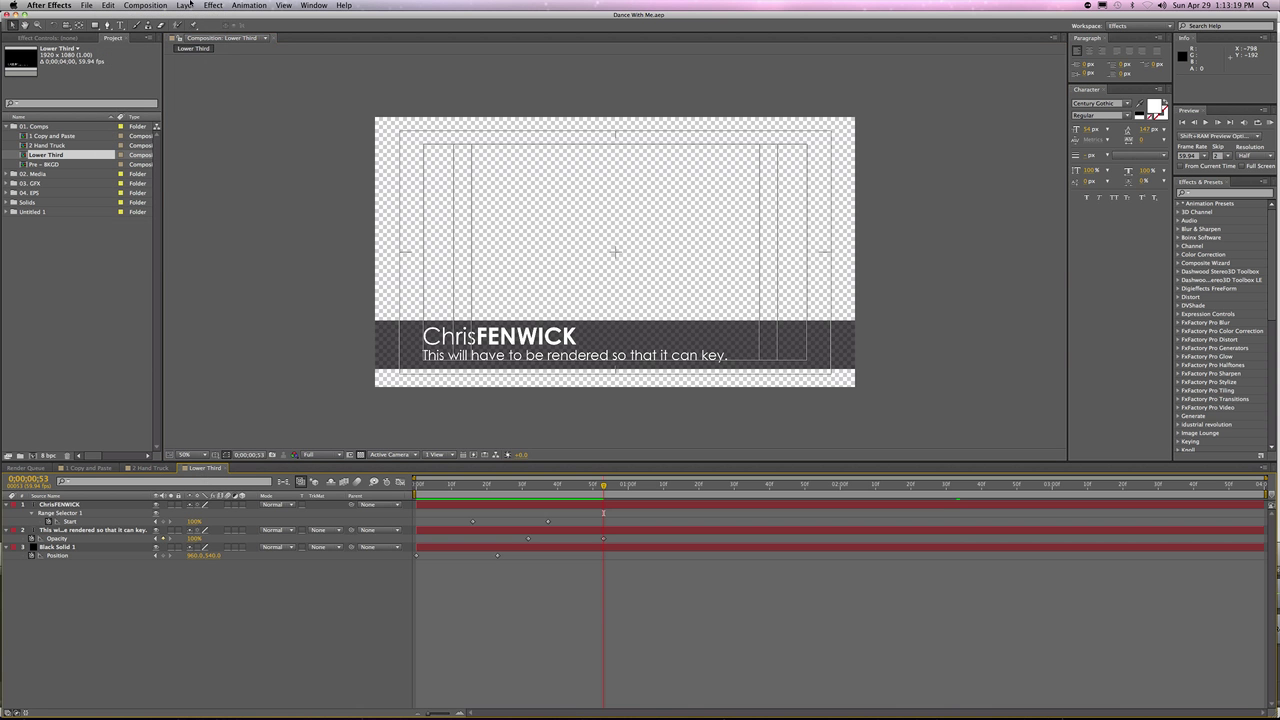
pyautogui.click(188, 5)
pyautogui.moveTo(162, 5)
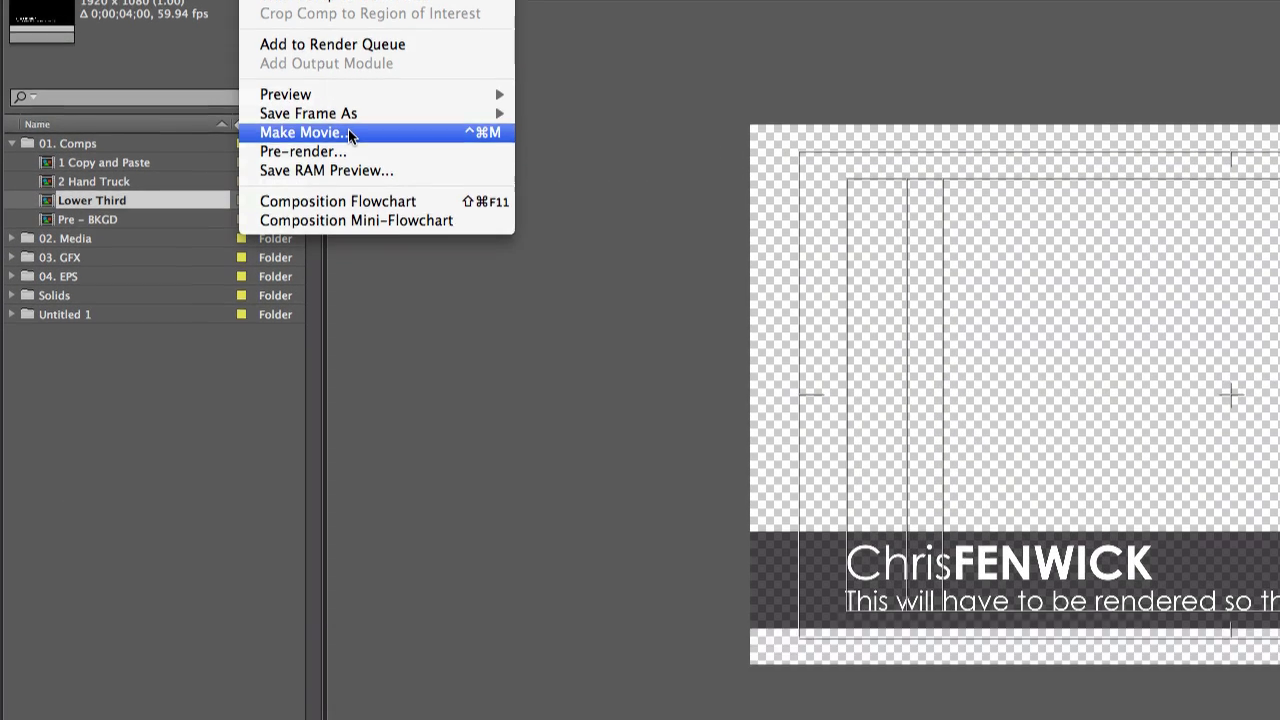
# - Add Lower Third to the Render Queue, reviewing and cancelling the Best Settings and ProRes no Audio dialogs
pyautogui.click(350, 242)
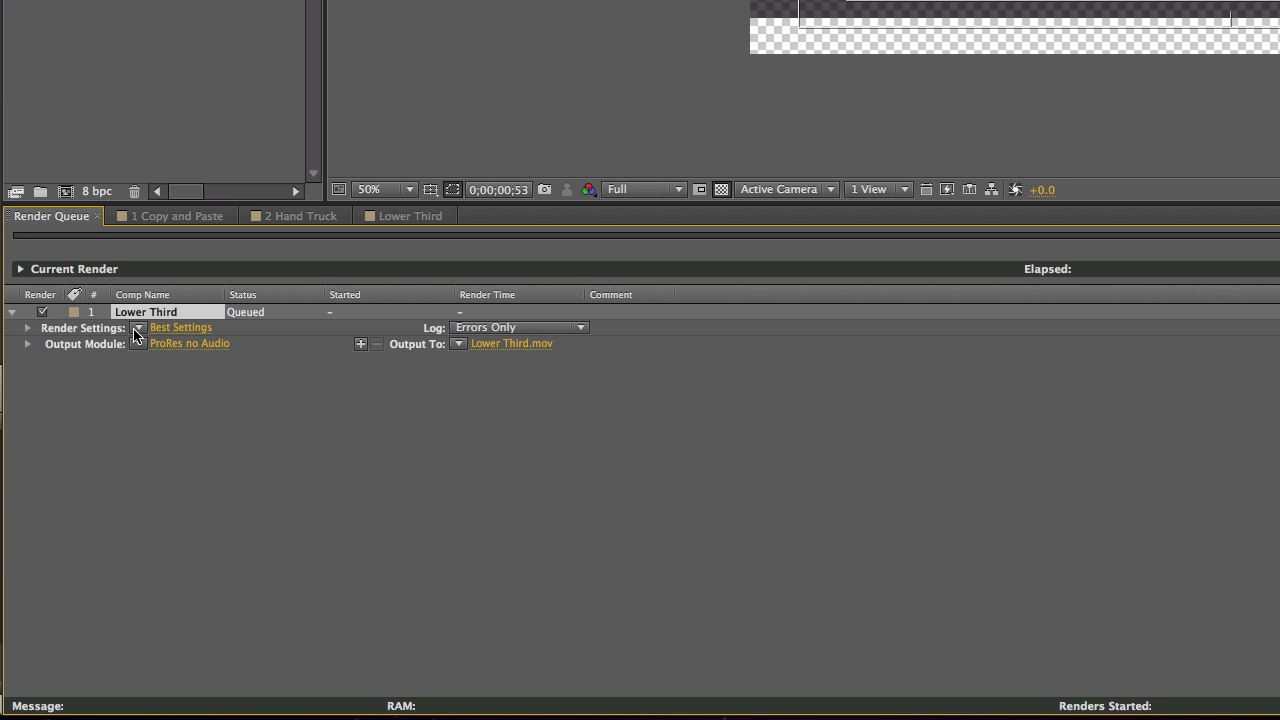
pyautogui.click(203, 328)
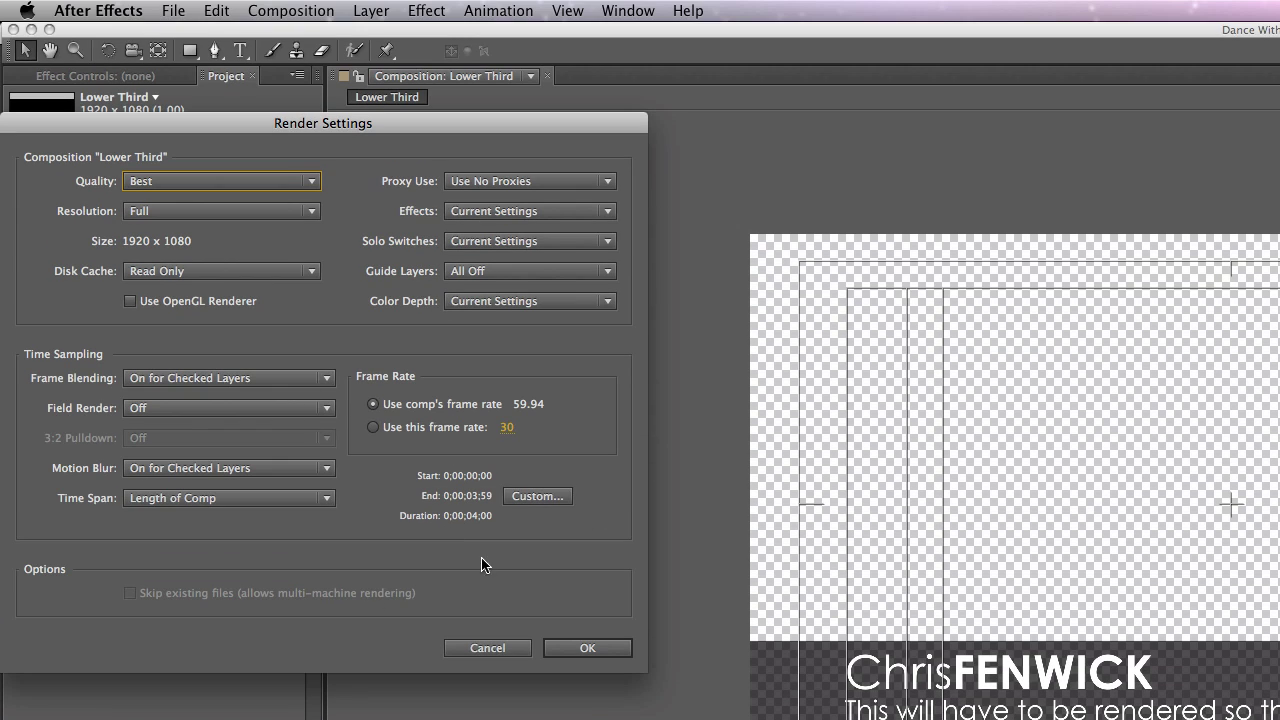
pyautogui.click(487, 648)
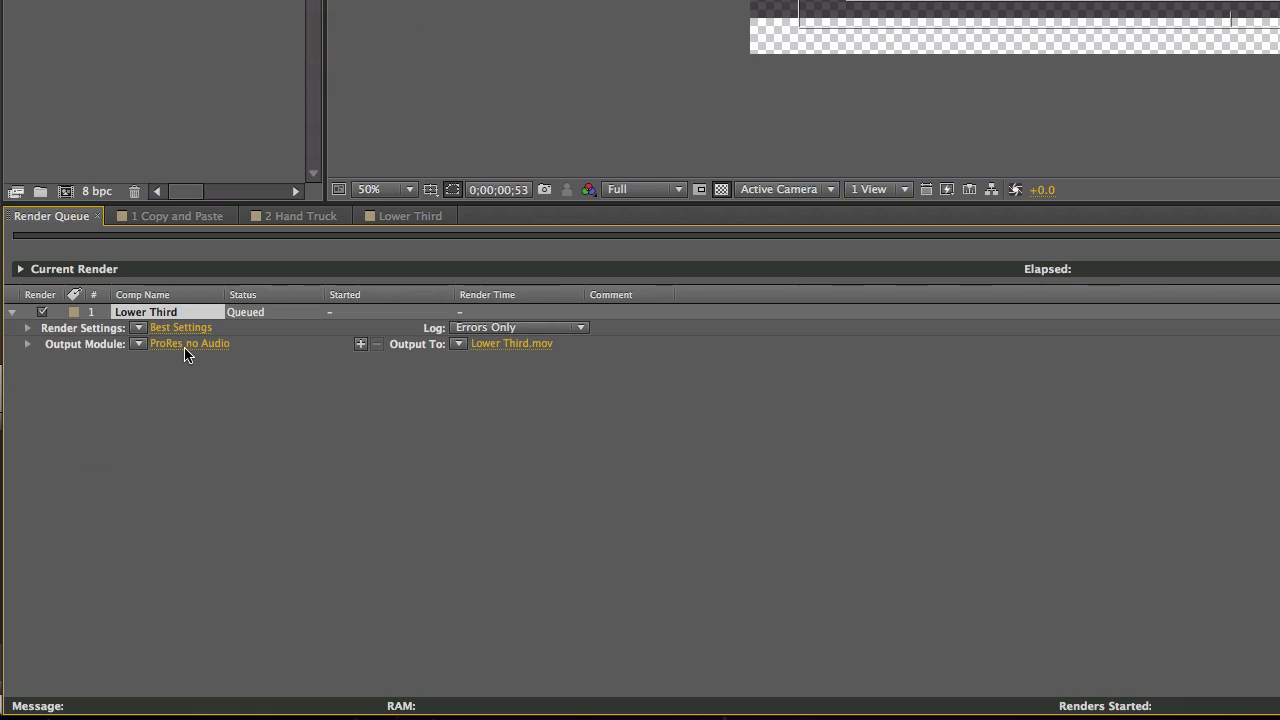
pyautogui.click(186, 344)
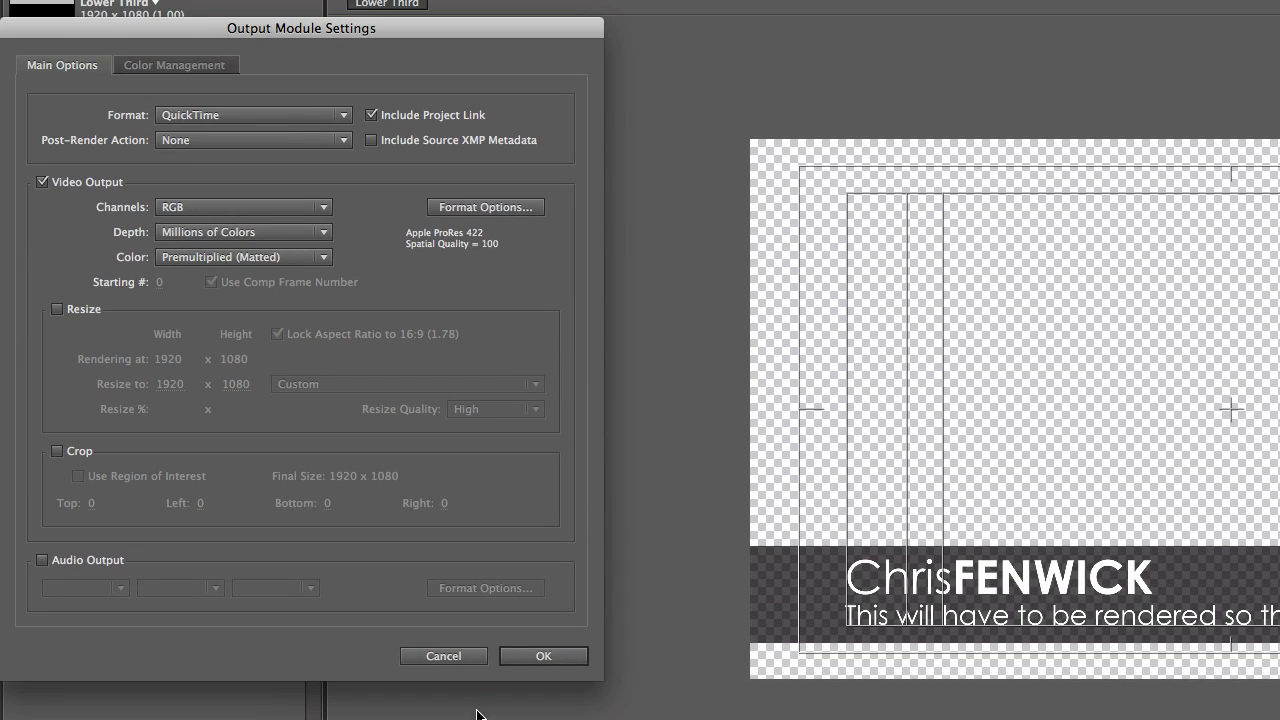
pyautogui.click(444, 656)
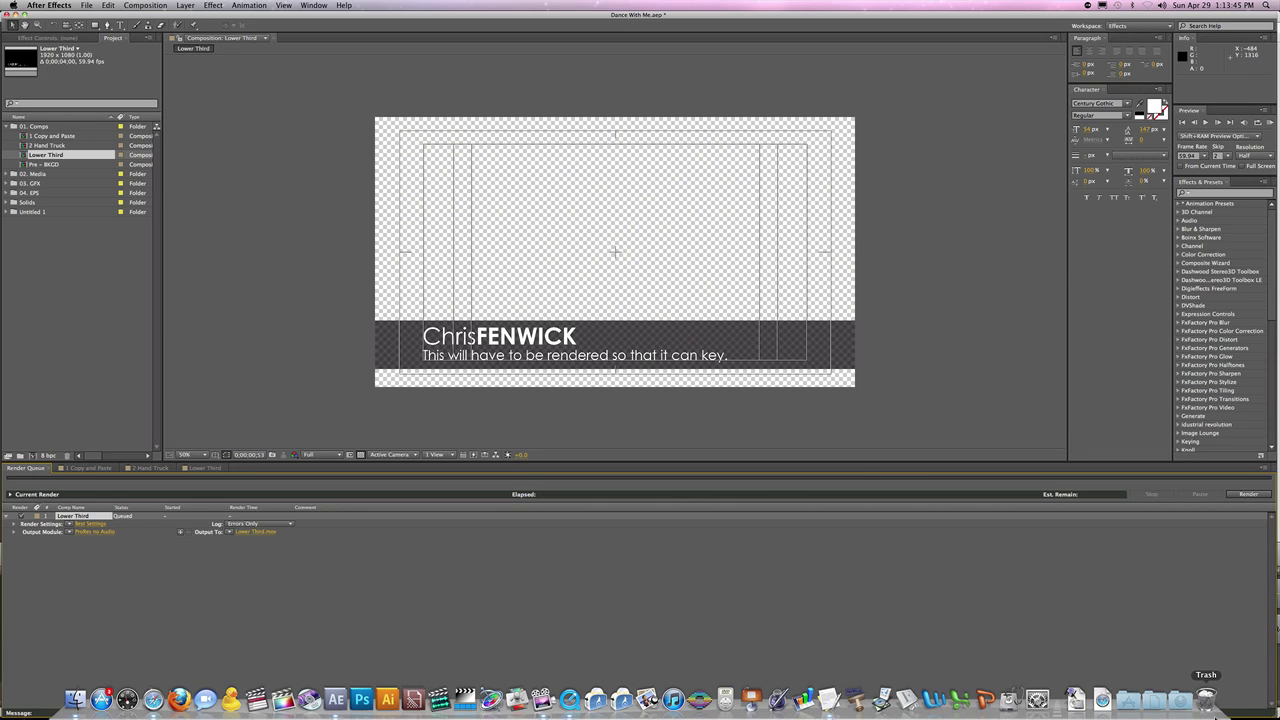
pyautogui.click(344, 568)
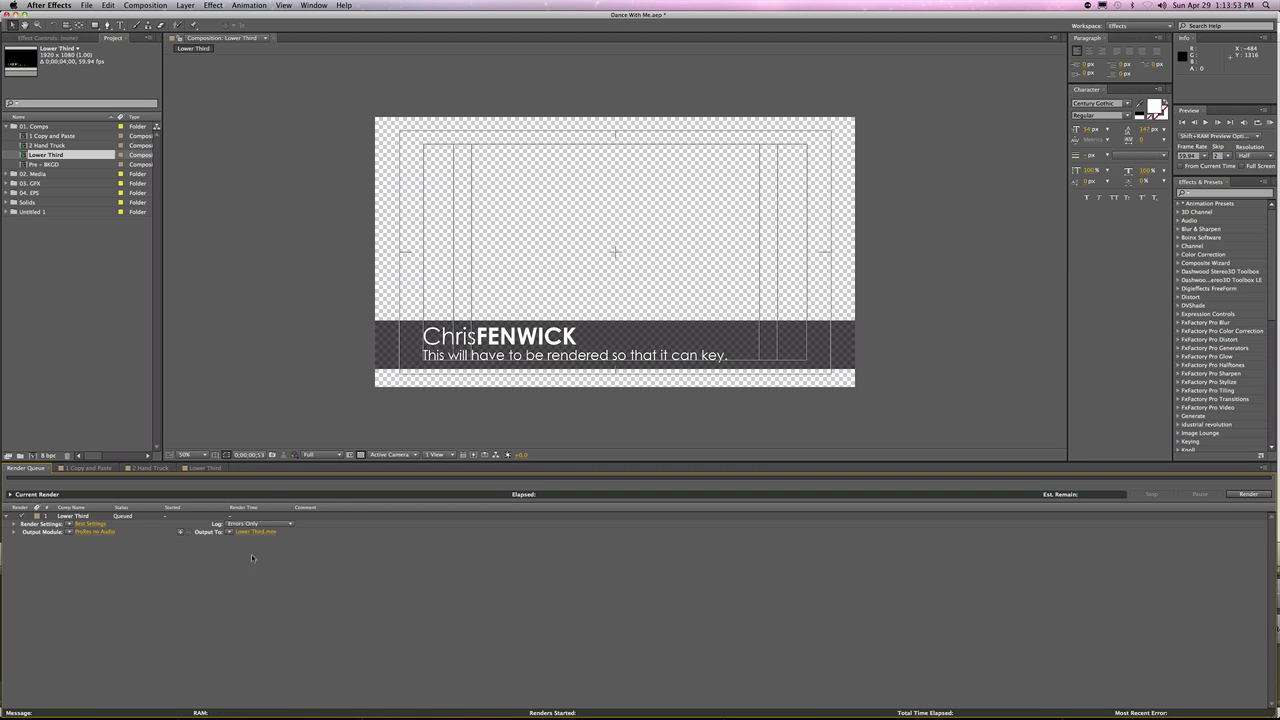
# - Open the Render Settings Templates manager through Edit > Templates > Render Settings
pyautogui.click(145, 5)
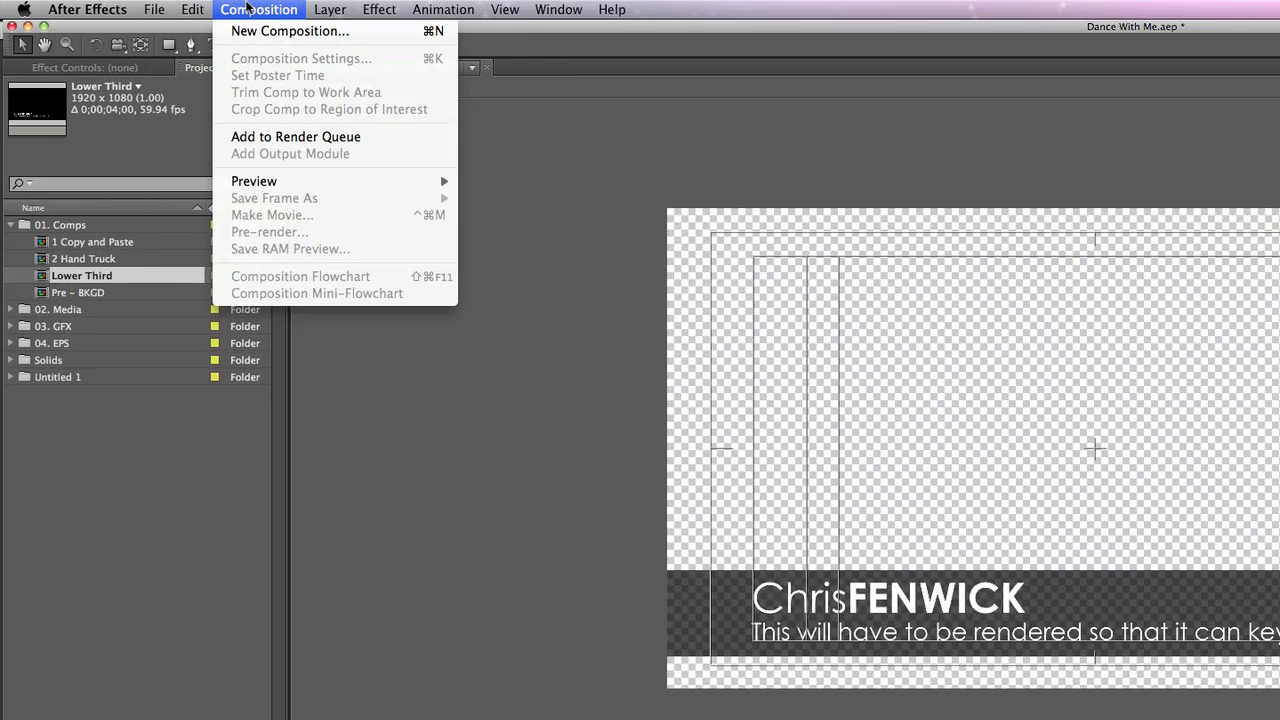
pyautogui.moveTo(110, 5)
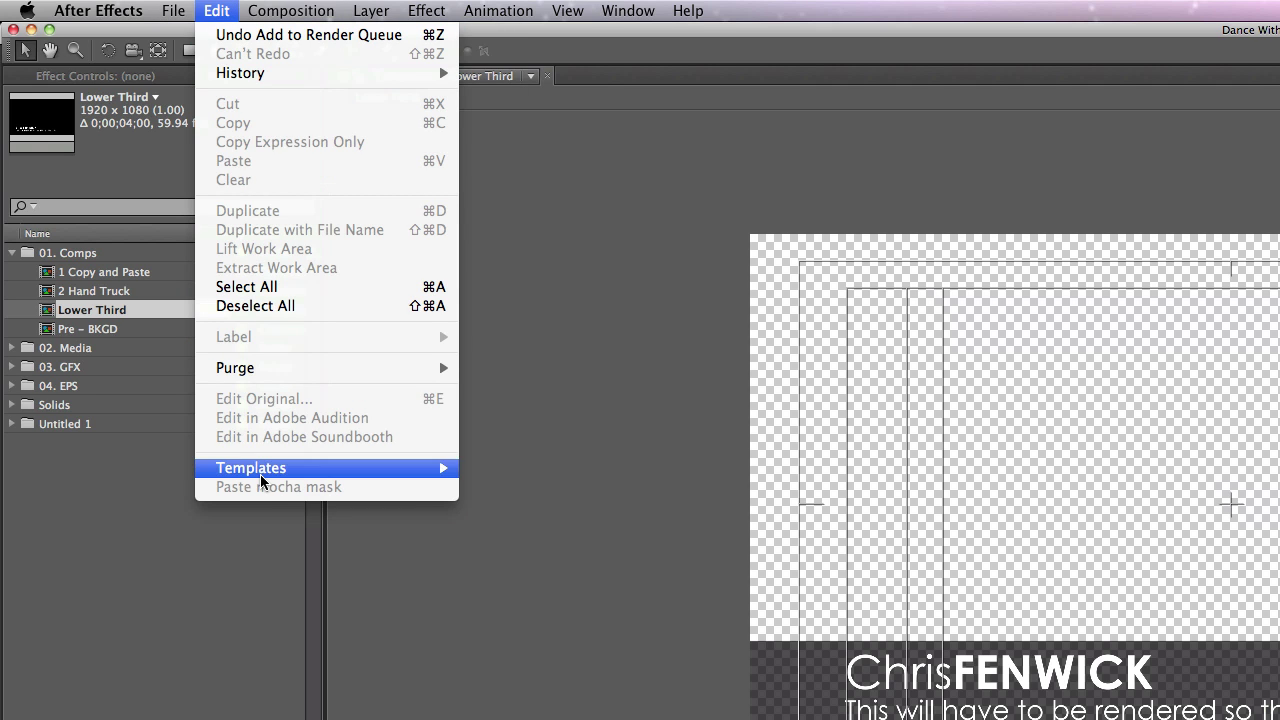
pyautogui.moveTo(337, 468)
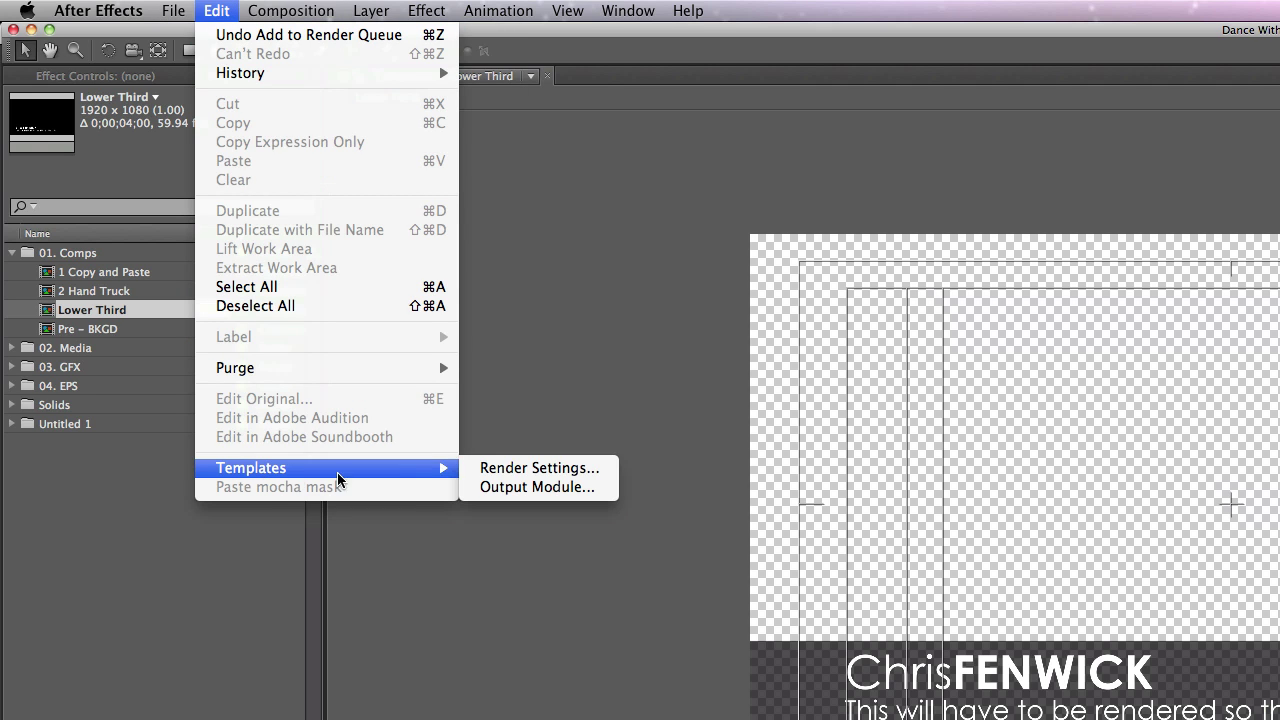
pyautogui.click(529, 470)
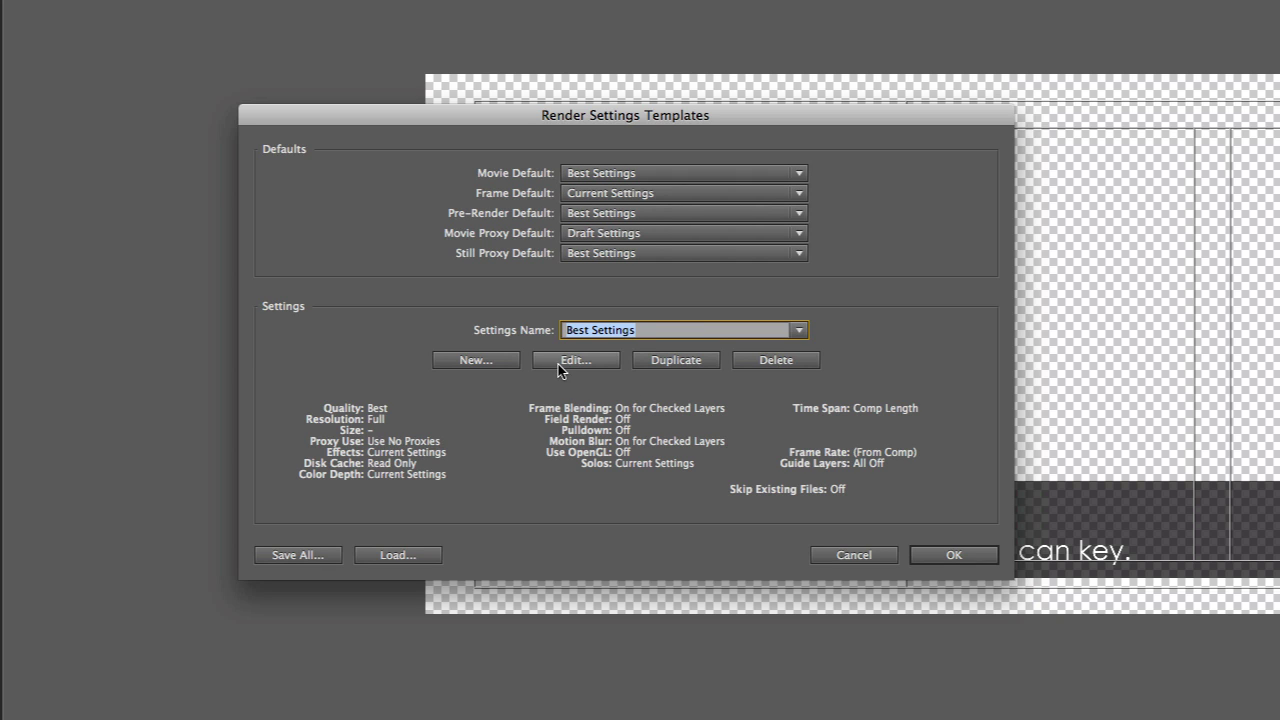
# - Keep Best Settings as the template, edit it, and drag its Render Settings dialog into view
pyautogui.click(799, 330)
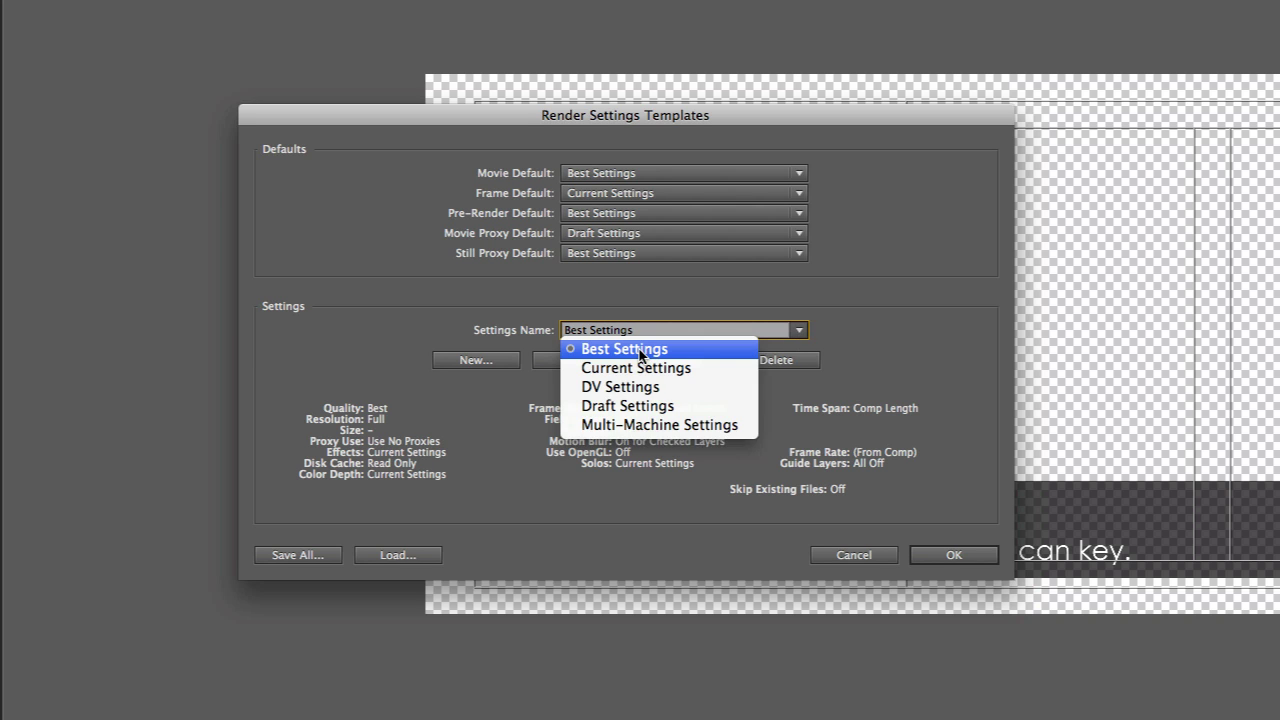
pyautogui.click(734, 352)
pyautogui.click(571, 362)
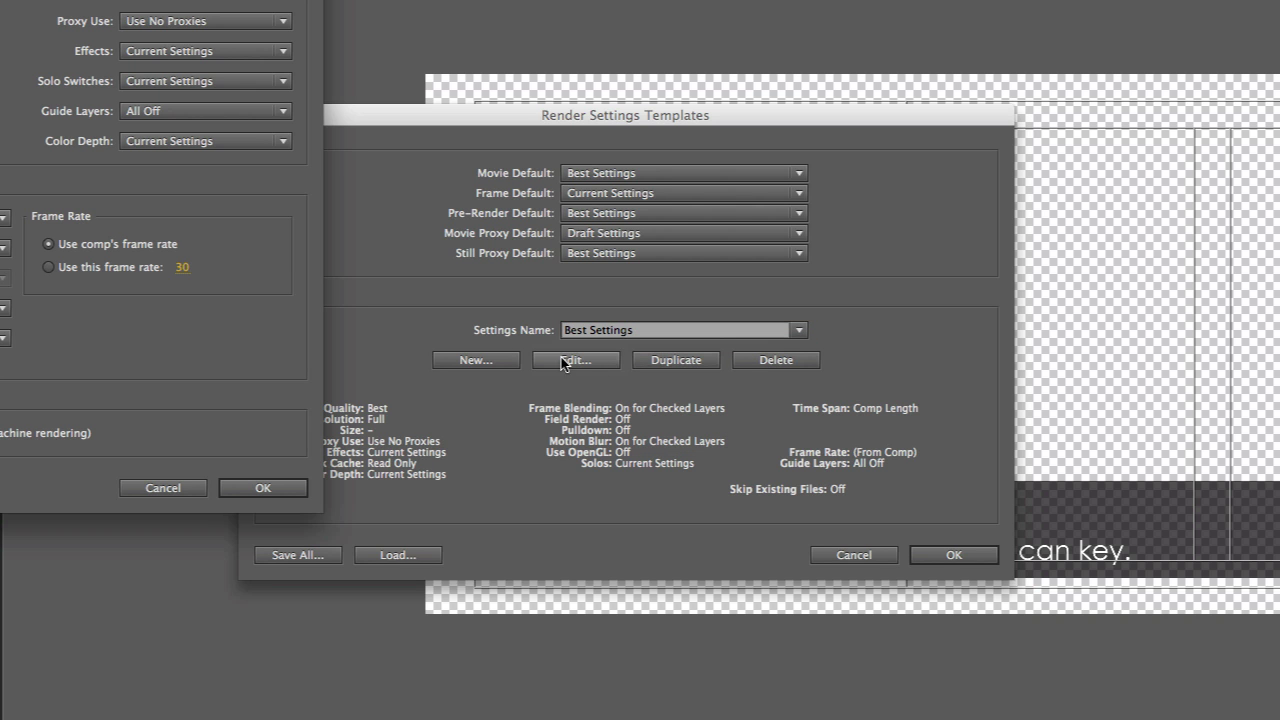
pyautogui.moveTo(0, 0); pyautogui.dragTo(581, 172)
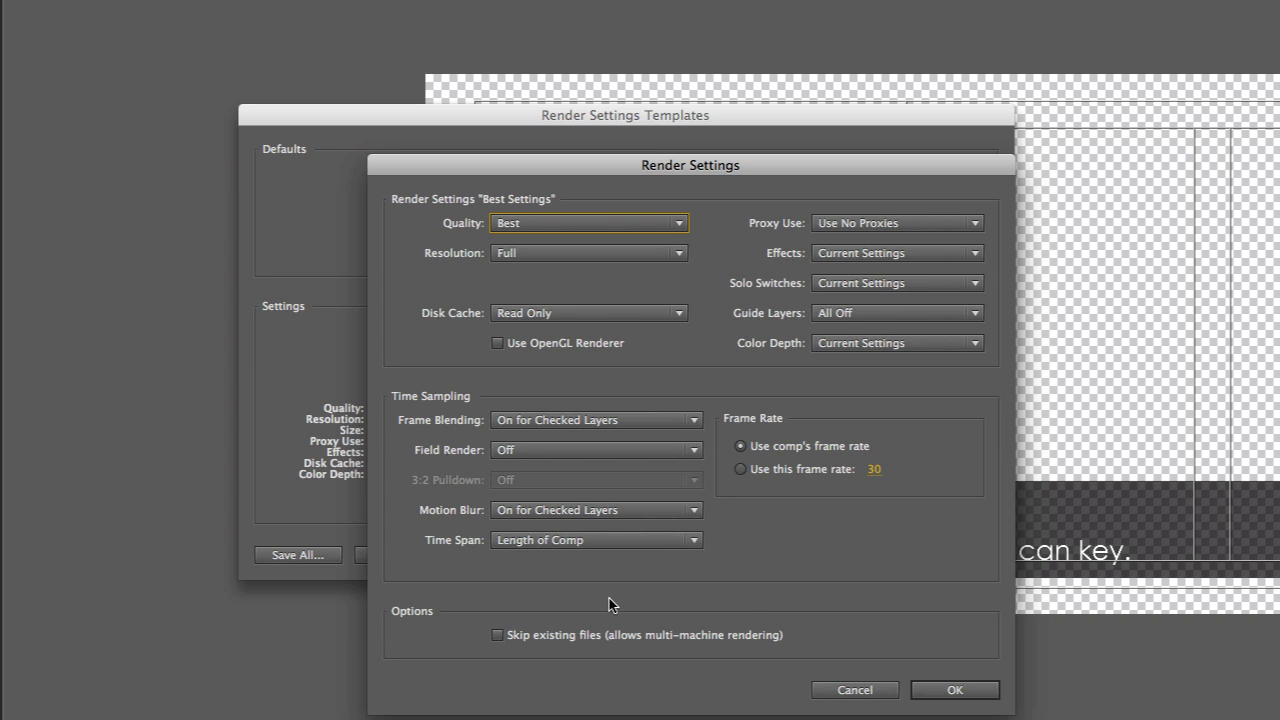
# - Leave Best Settings' Time Span on Length of Comp and confirm with OK
pyautogui.click(561, 542)
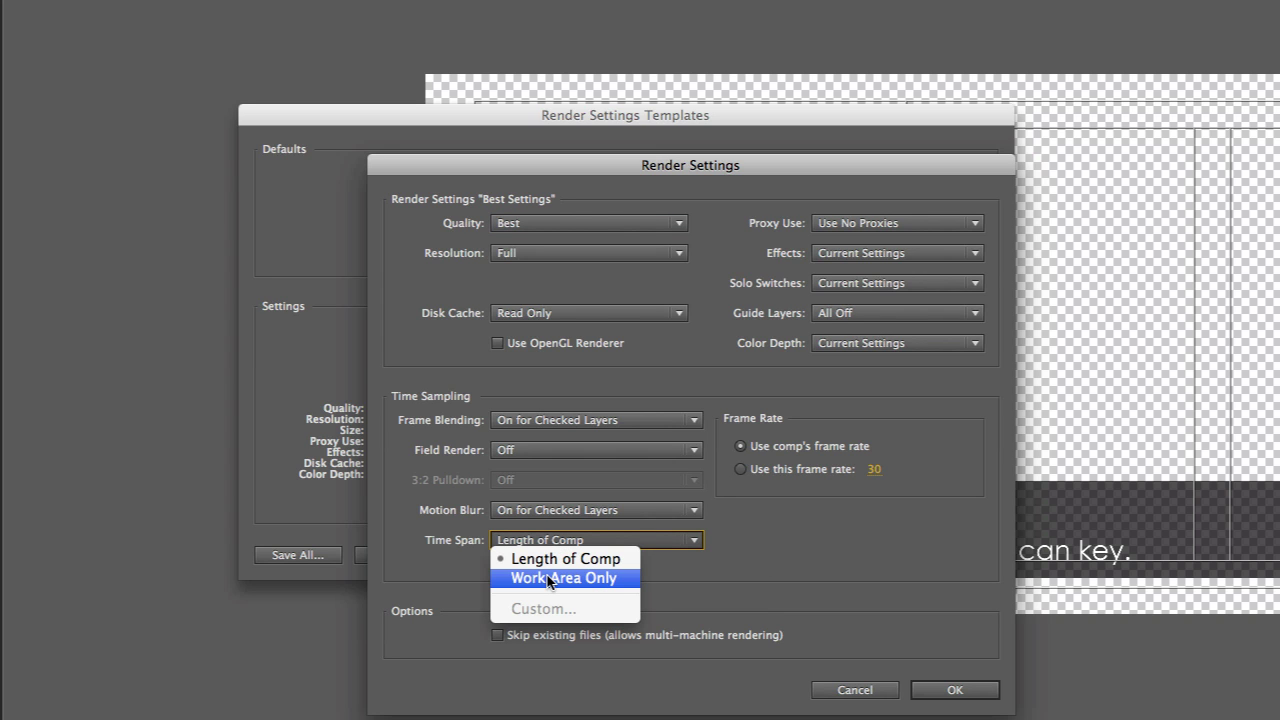
pyautogui.click(552, 558)
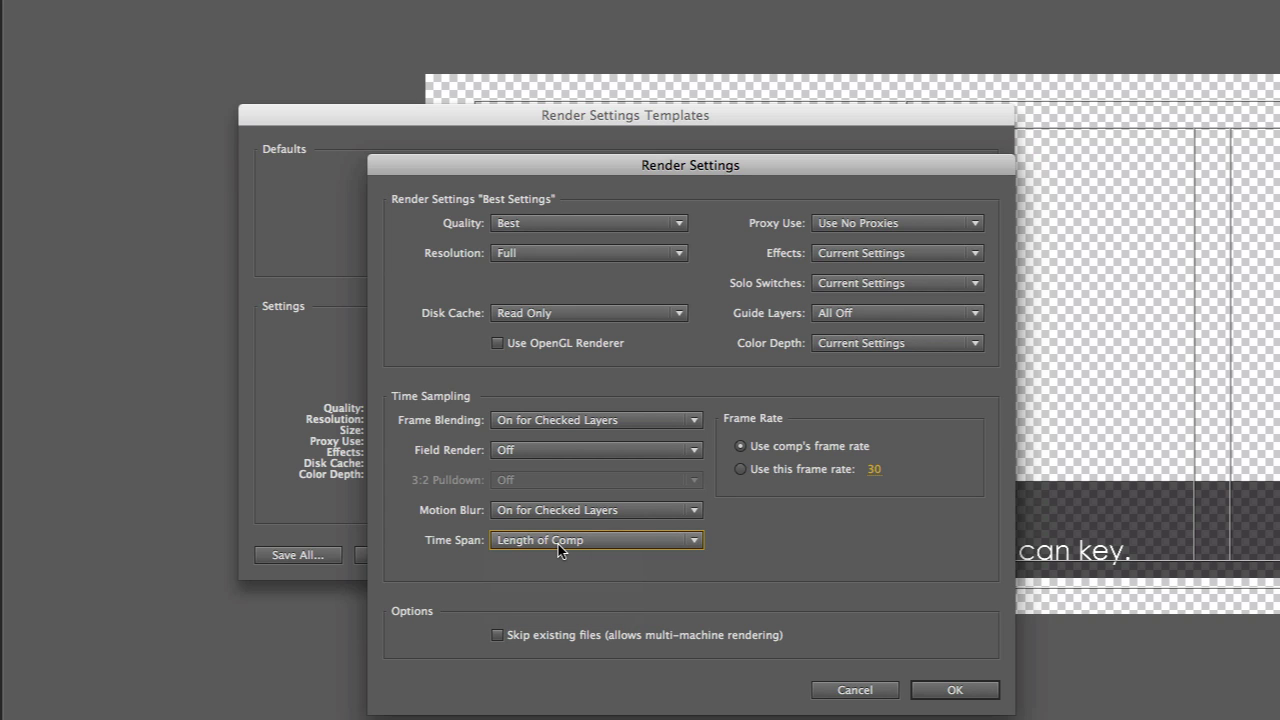
pyautogui.click(945, 690)
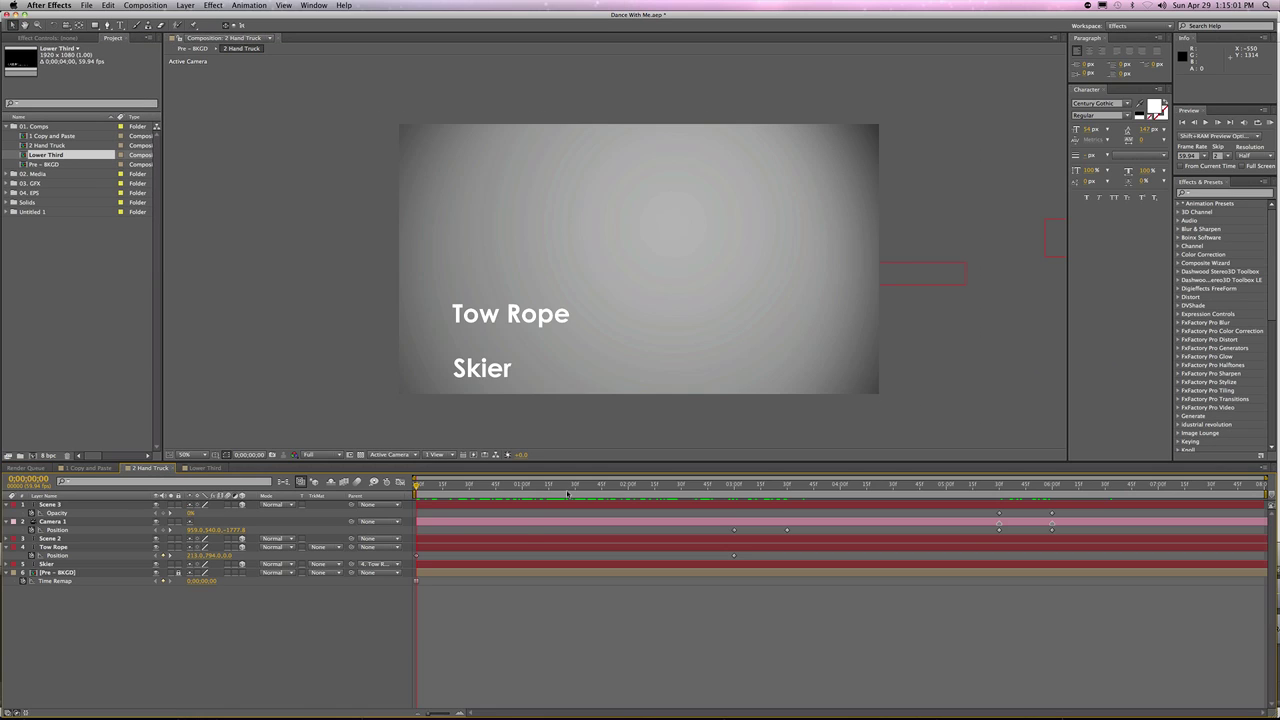
# - Set the work area to start near 03:00 with B and end at 06:00 with N
pyautogui.moveTo(567, 493); pyautogui.dragTo(734, 503)
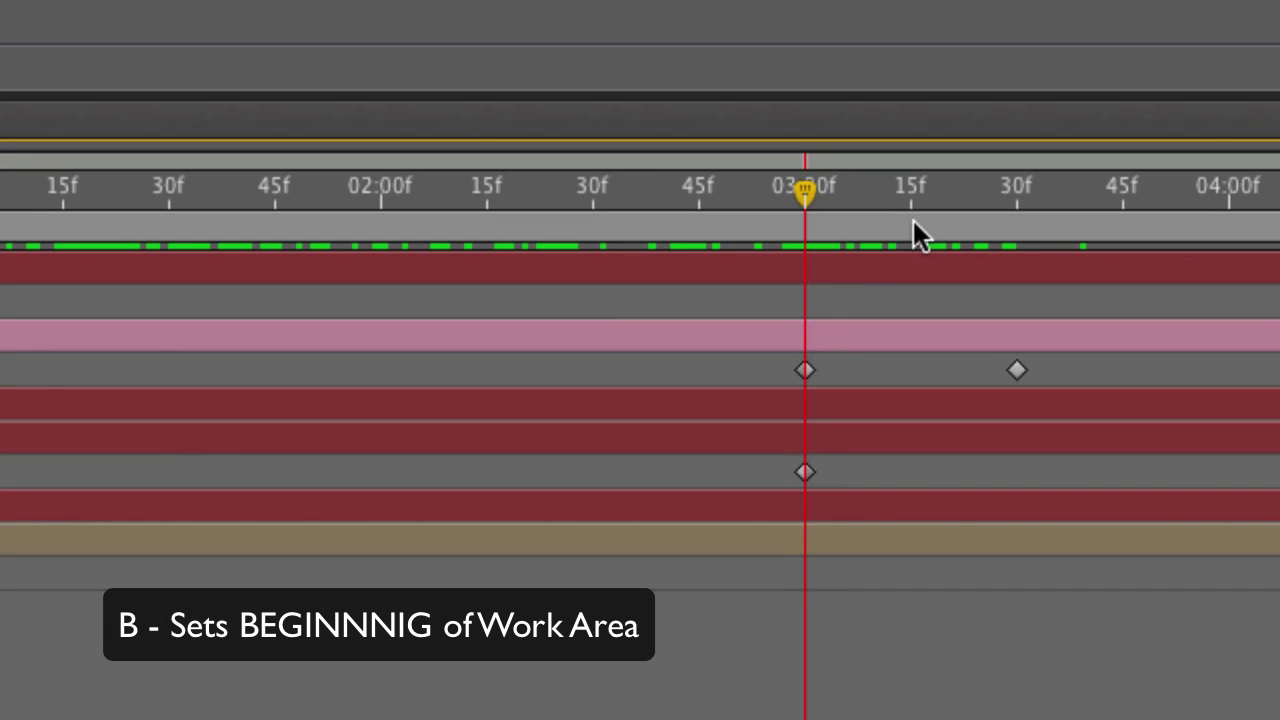
pyautogui.press('b')
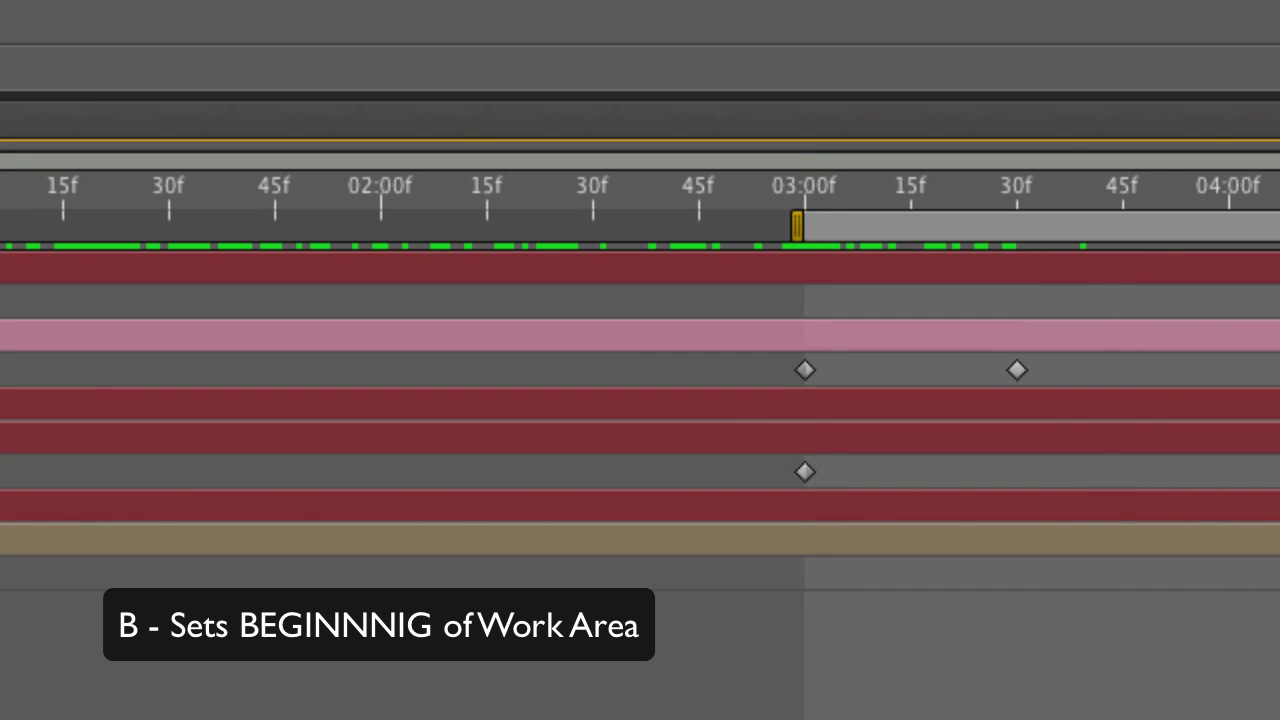
pyautogui.click(1108, 209)
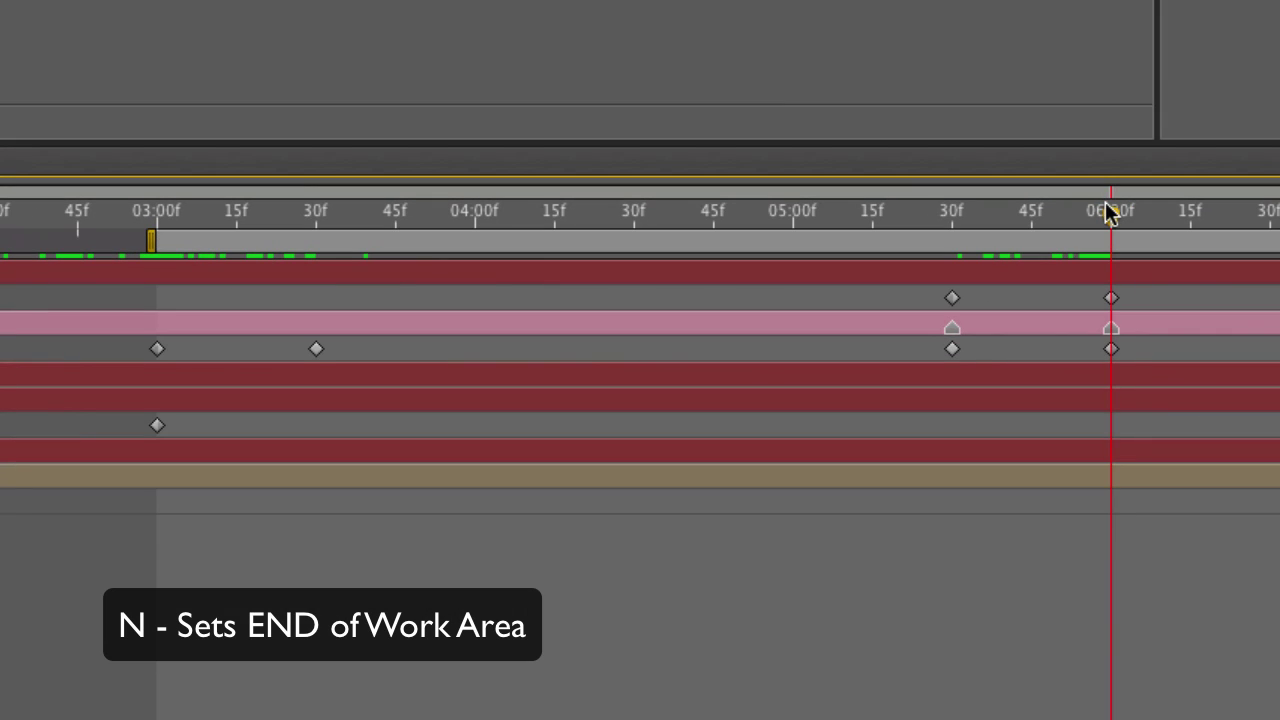
pyautogui.press('n')
# - Scrub the timeline, then drag the work area start to just before 03:00
pyautogui.click(640, 212)
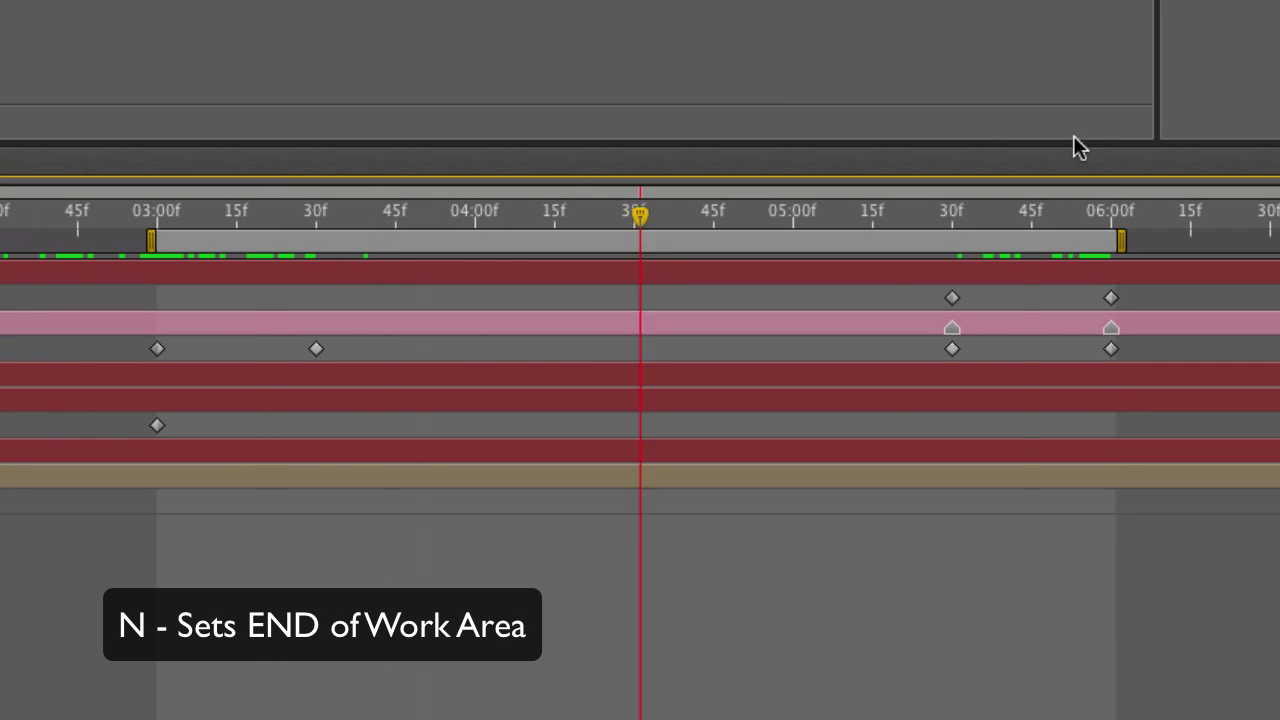
pyautogui.click(883, 212)
pyautogui.click(278, 220)
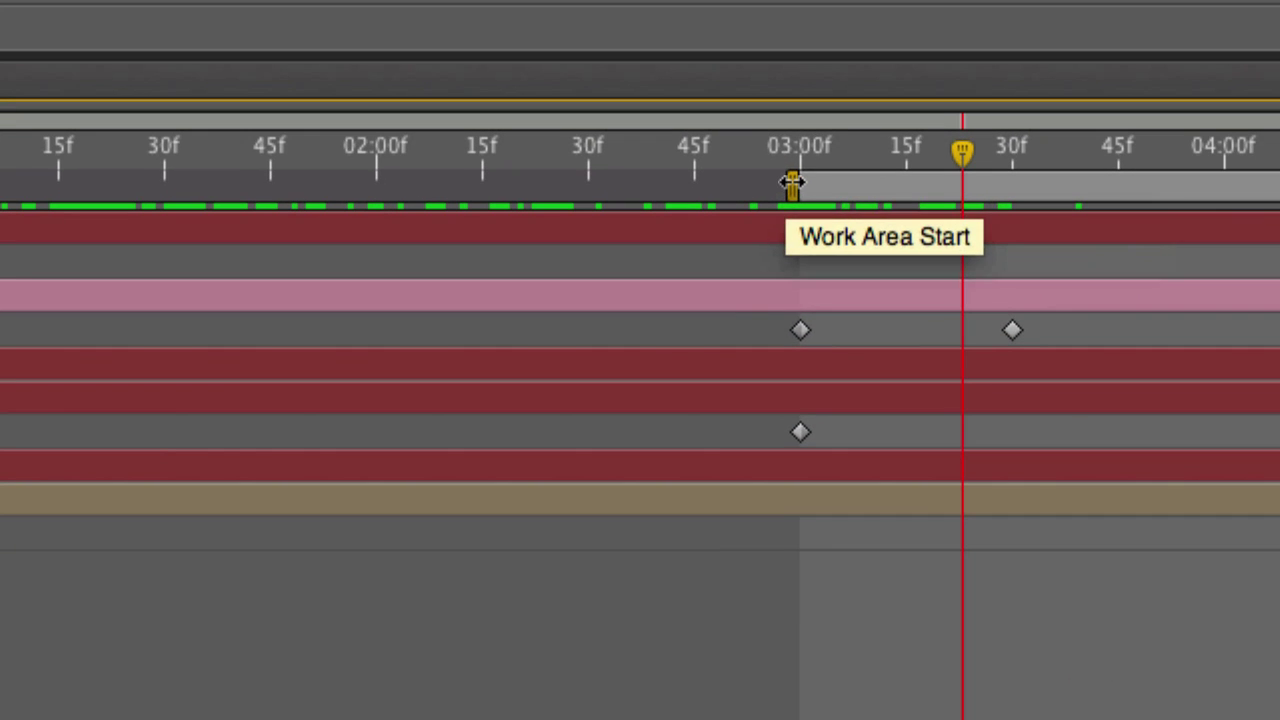
pyautogui.moveTo(733, 492); pyautogui.dragTo(730, 492)
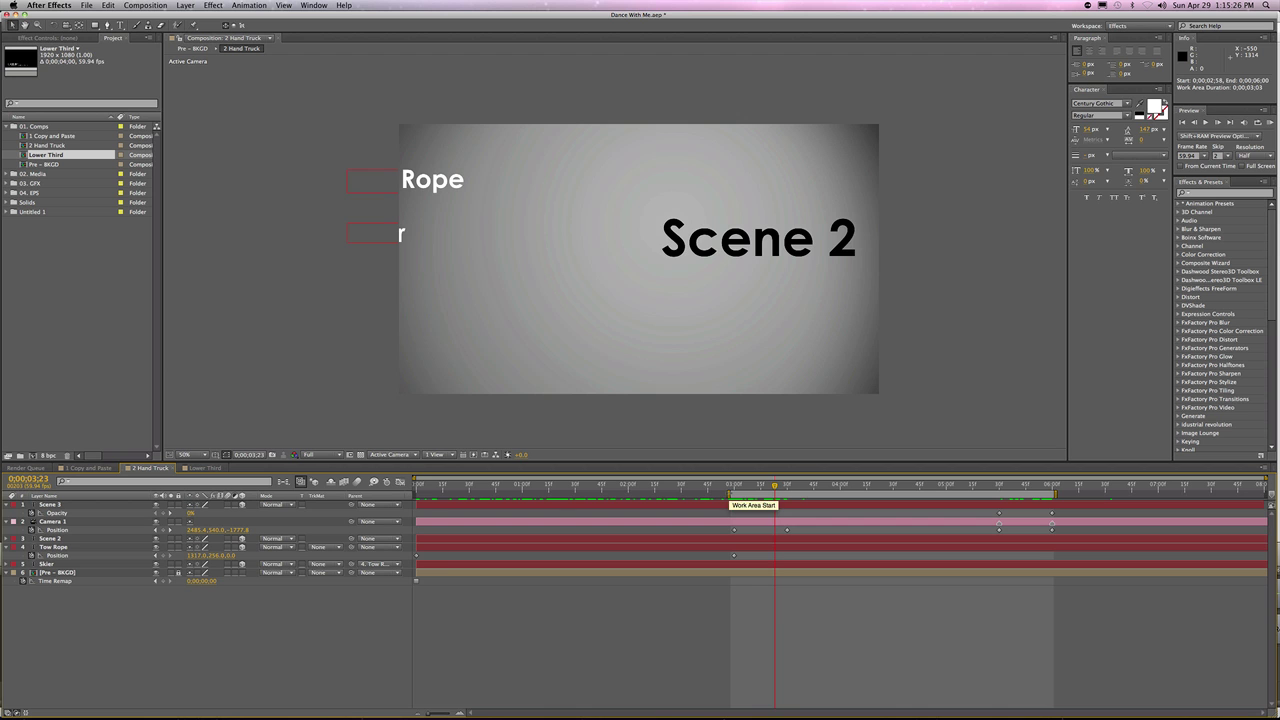
# - Extend the work area handles to the full timeline and scrub back to about 02:59
pyautogui.moveTo(778, 183); pyautogui.dragTo(416, 492)
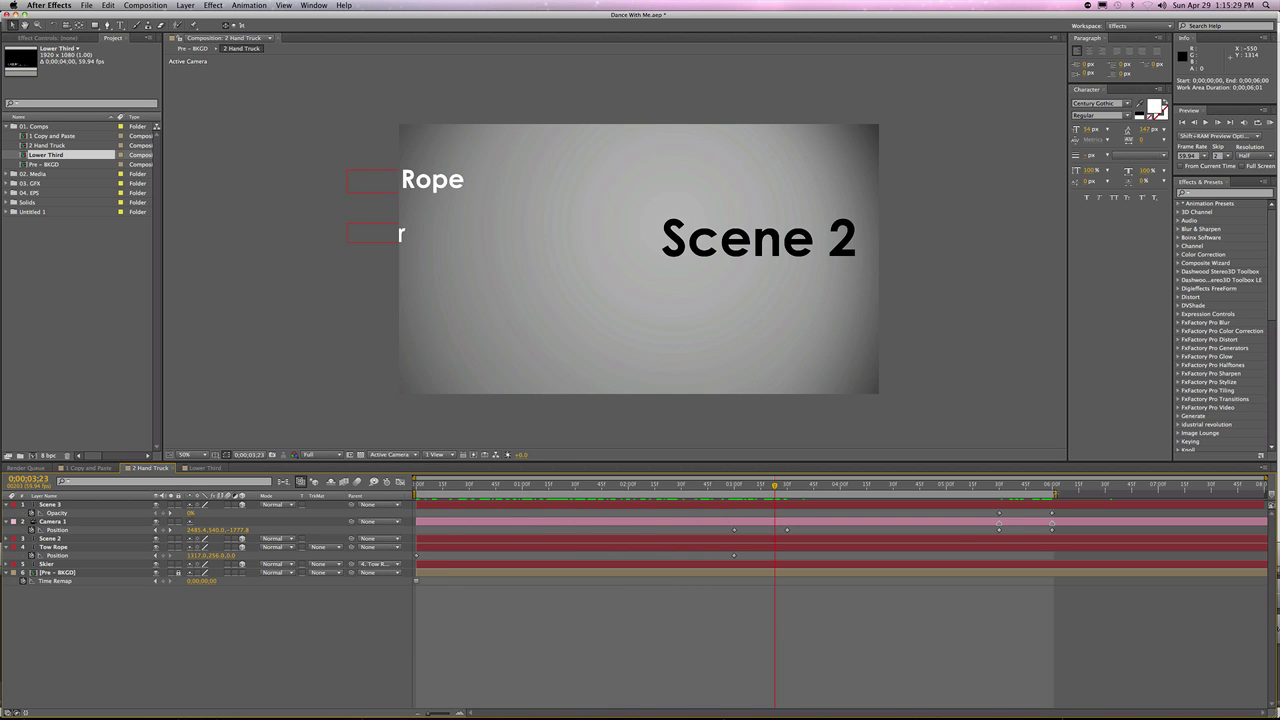
pyautogui.moveTo(1054, 492); pyautogui.dragTo(1266, 492)
pyautogui.moveTo(775, 486); pyautogui.dragTo(724, 486)
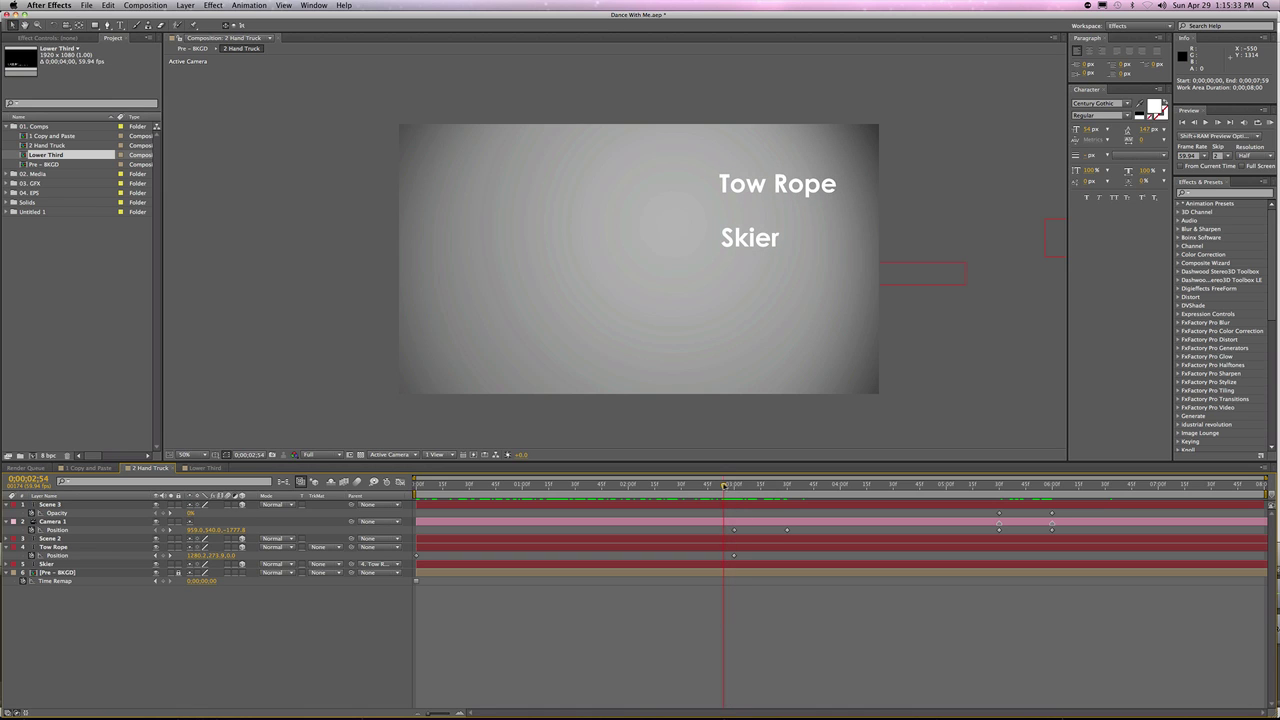
# - Set the work area to 02:54–04:23 and RAM-preview it, stopping at 03:46
pyautogui.press('b')
pyautogui.click(885, 487)
pyautogui.press('n')
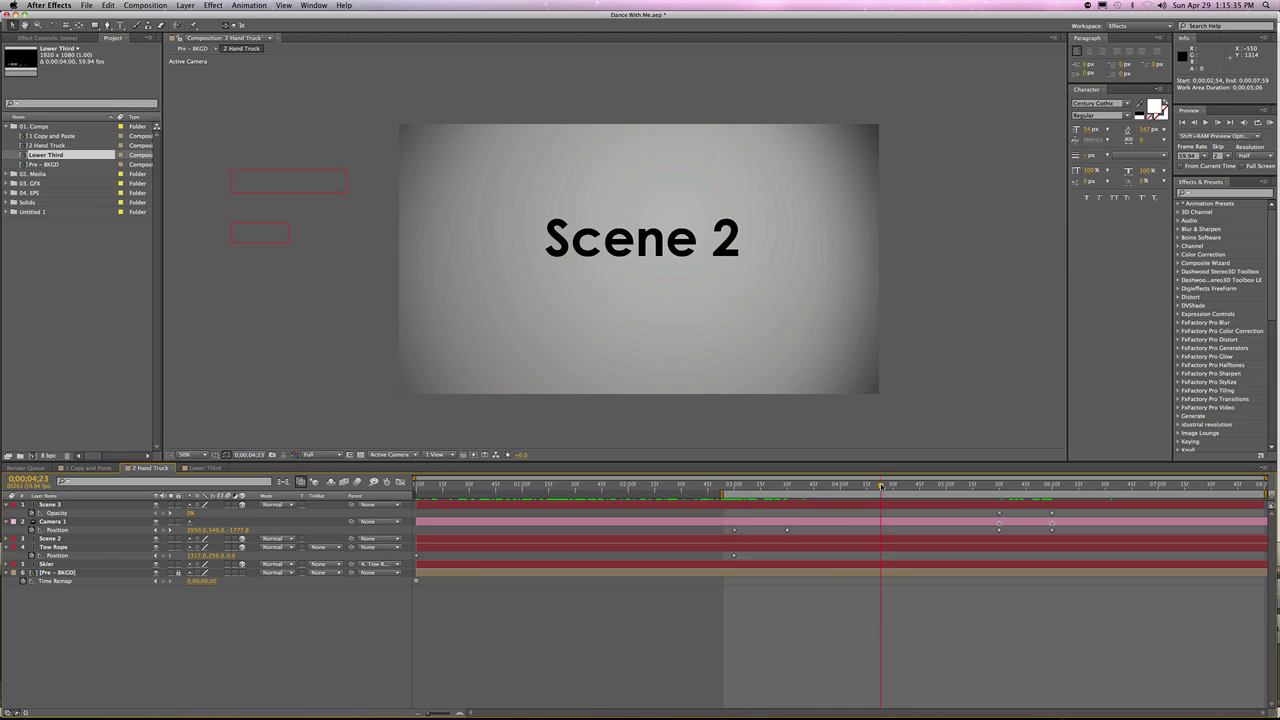
pyautogui.press('KP_0')
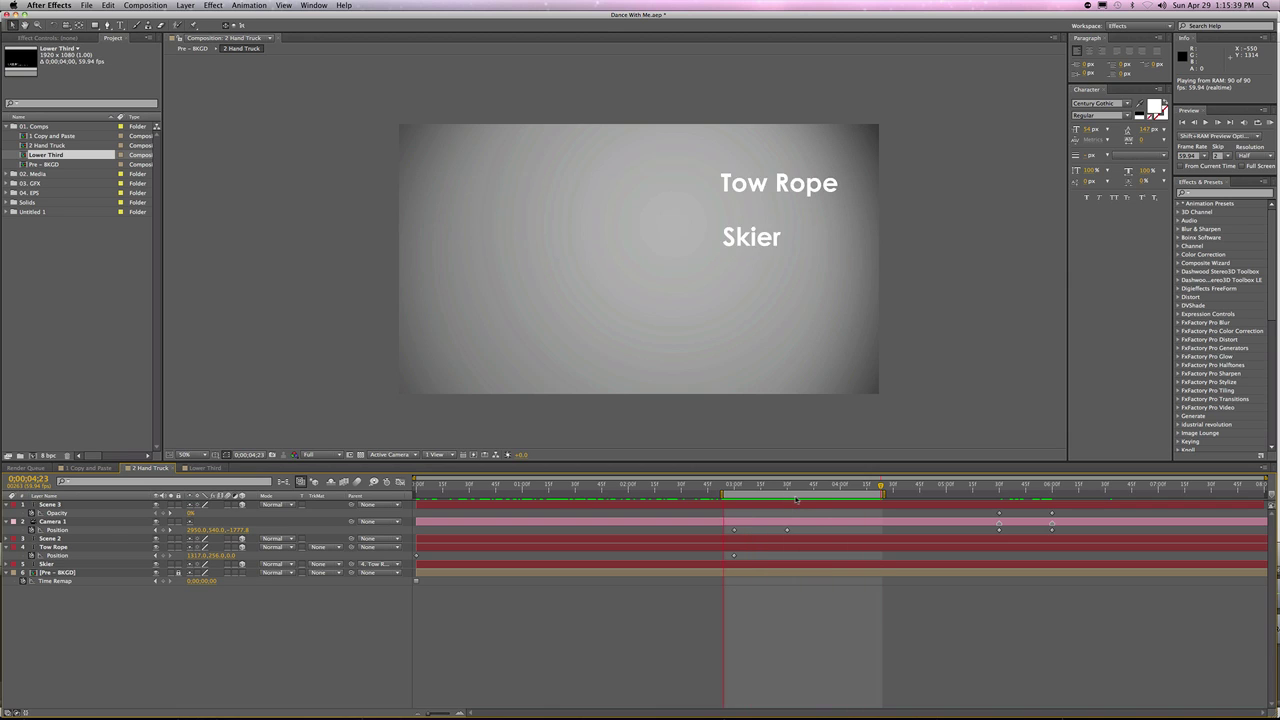
pyautogui.press('space')
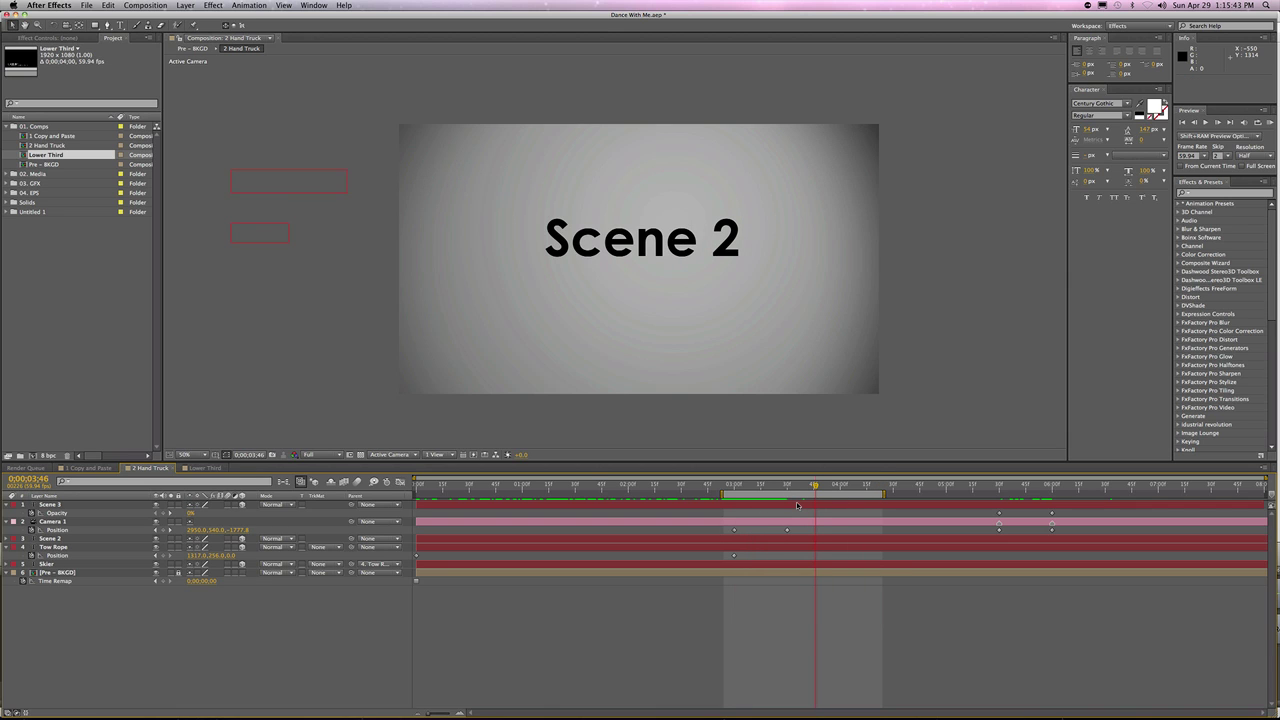
# - Queue the 2 Hand Truck comp with Ctrl+M and glance at its render settings
pyautogui.press('super+m')
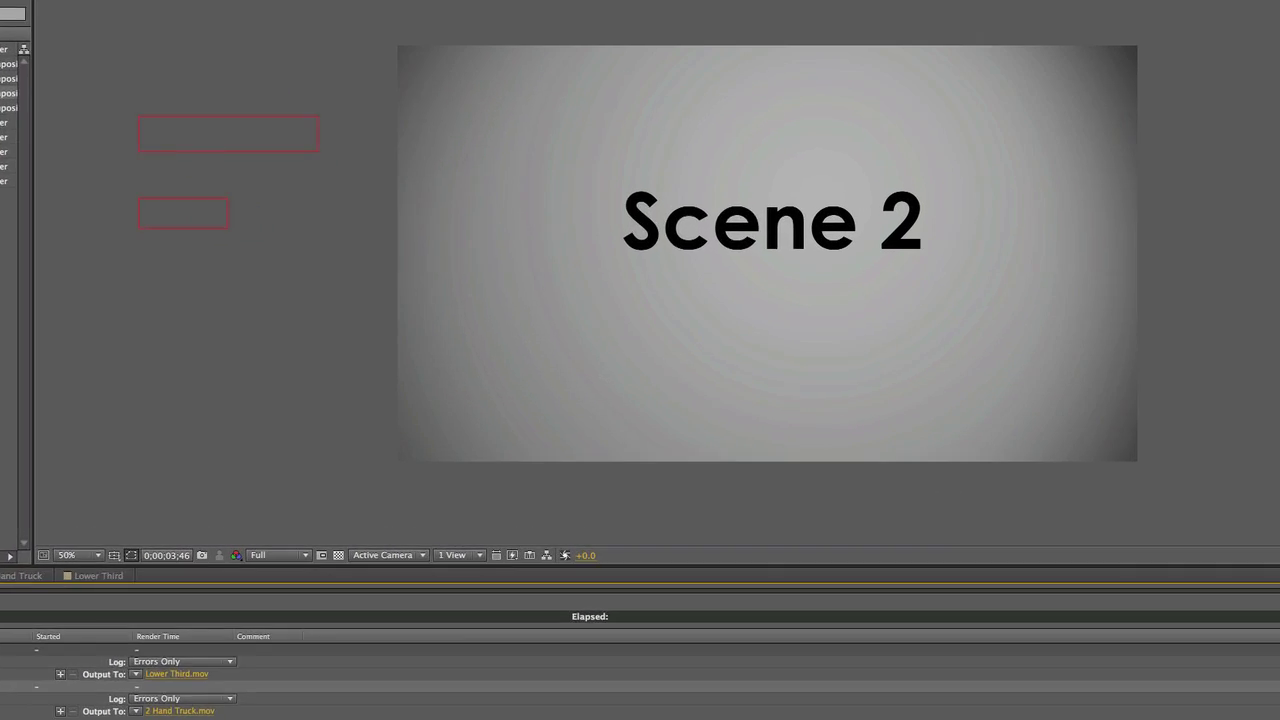
pyautogui.click(90, 547)
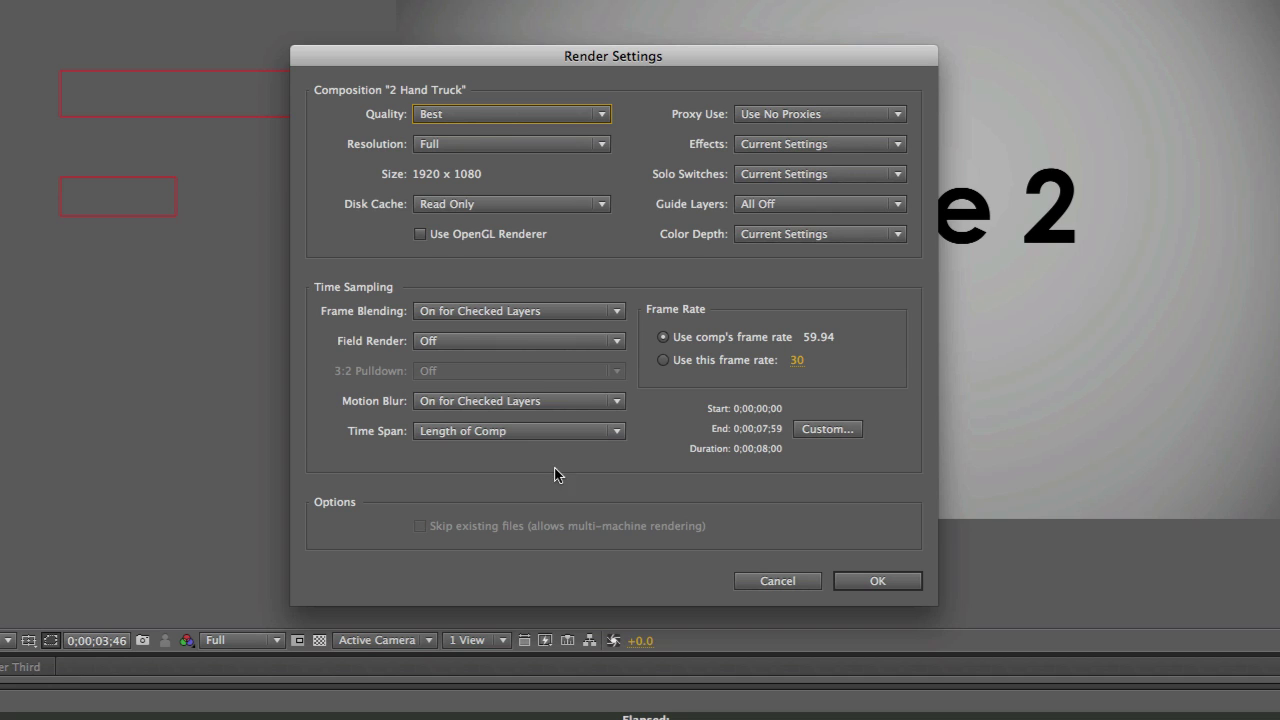
pyautogui.click(780, 581)
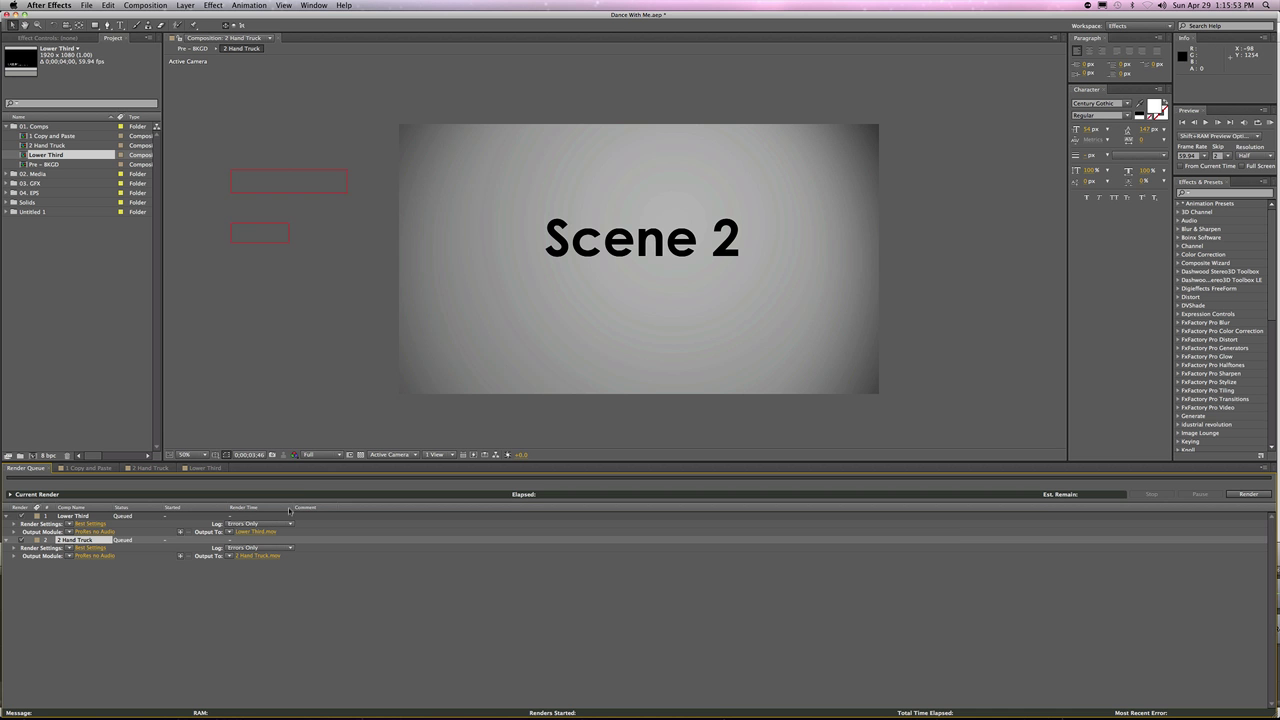
# - Delete 2 Hand Truck from the queue, then check and close Lower Third's render settings
pyautogui.click(114, 592)
pyautogui.click(117, 540)
pyautogui.press('Delete')
pyautogui.click(90, 524)
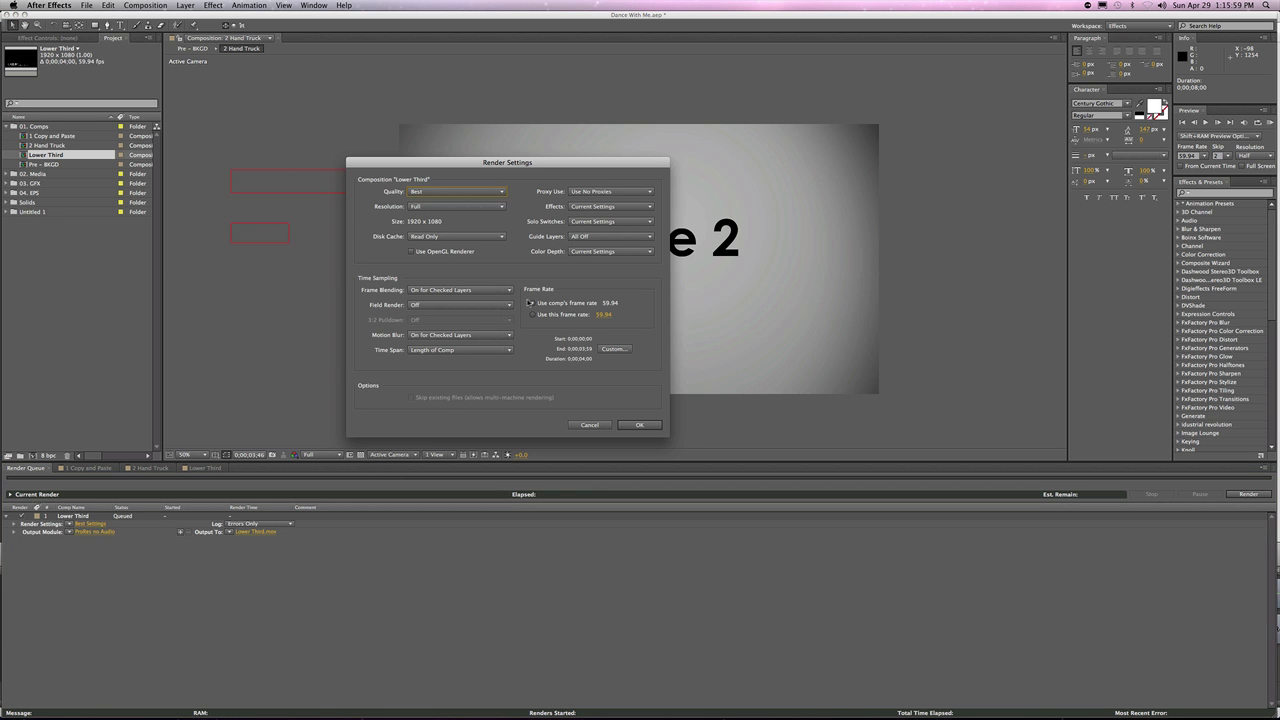
pyautogui.click(588, 425)
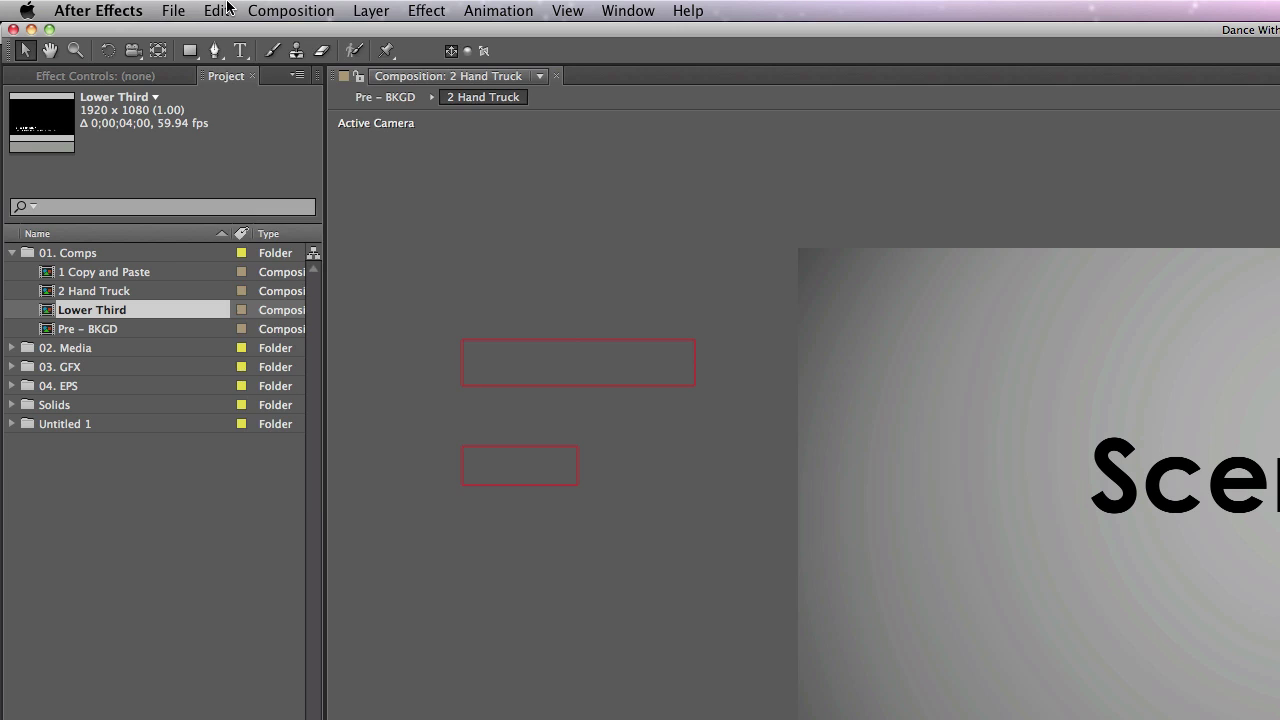
pyautogui.click(108, 5)
pyautogui.moveTo(275, 468)
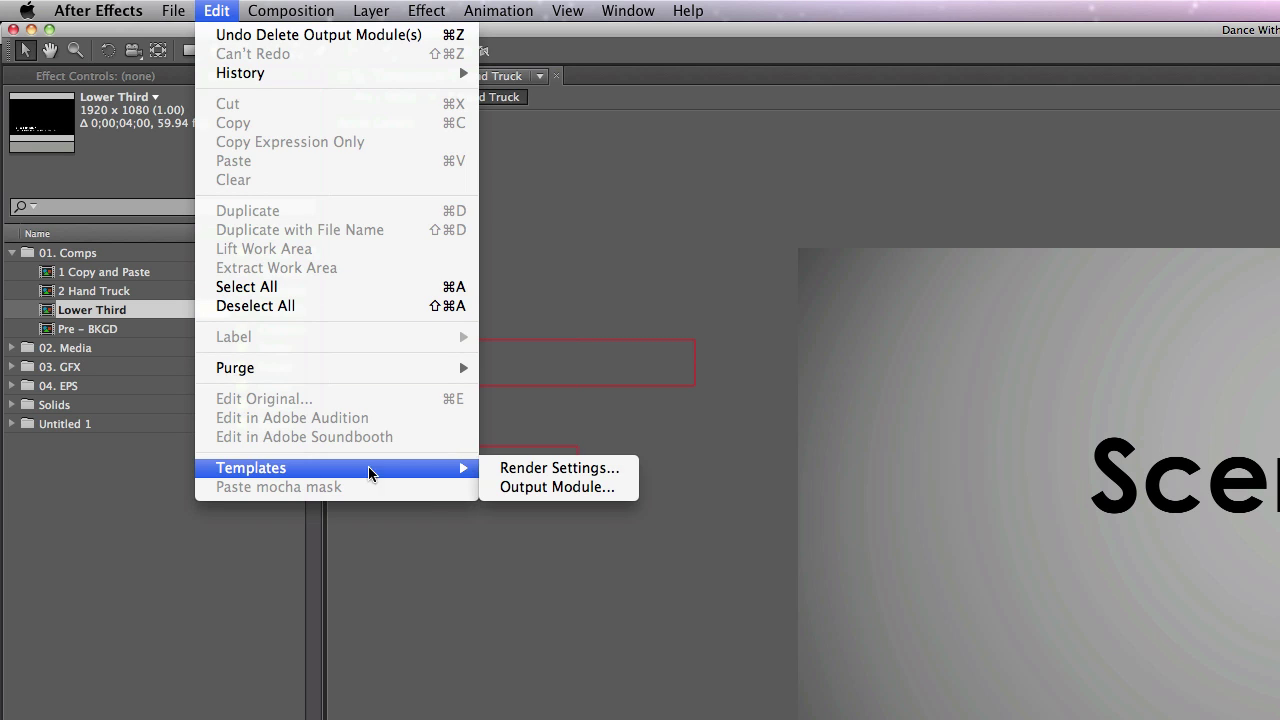
pyautogui.click(553, 468)
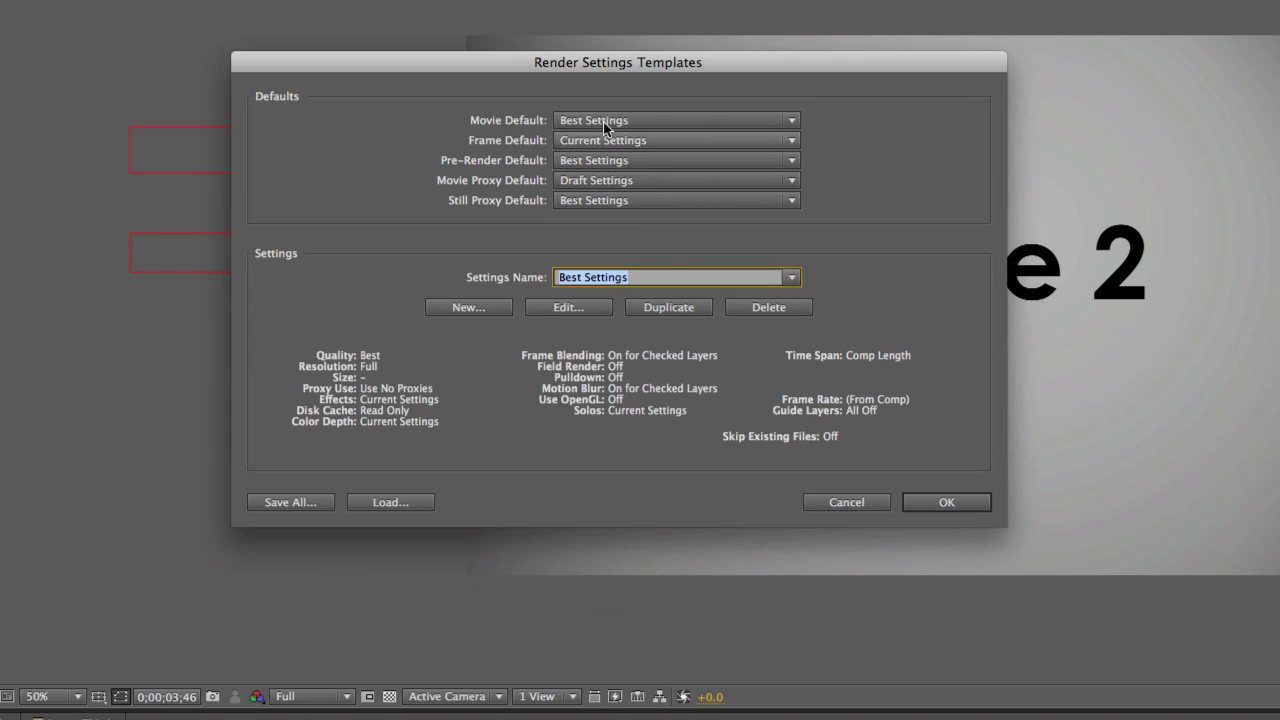
pyautogui.click(573, 309)
pyautogui.click(518, 488)
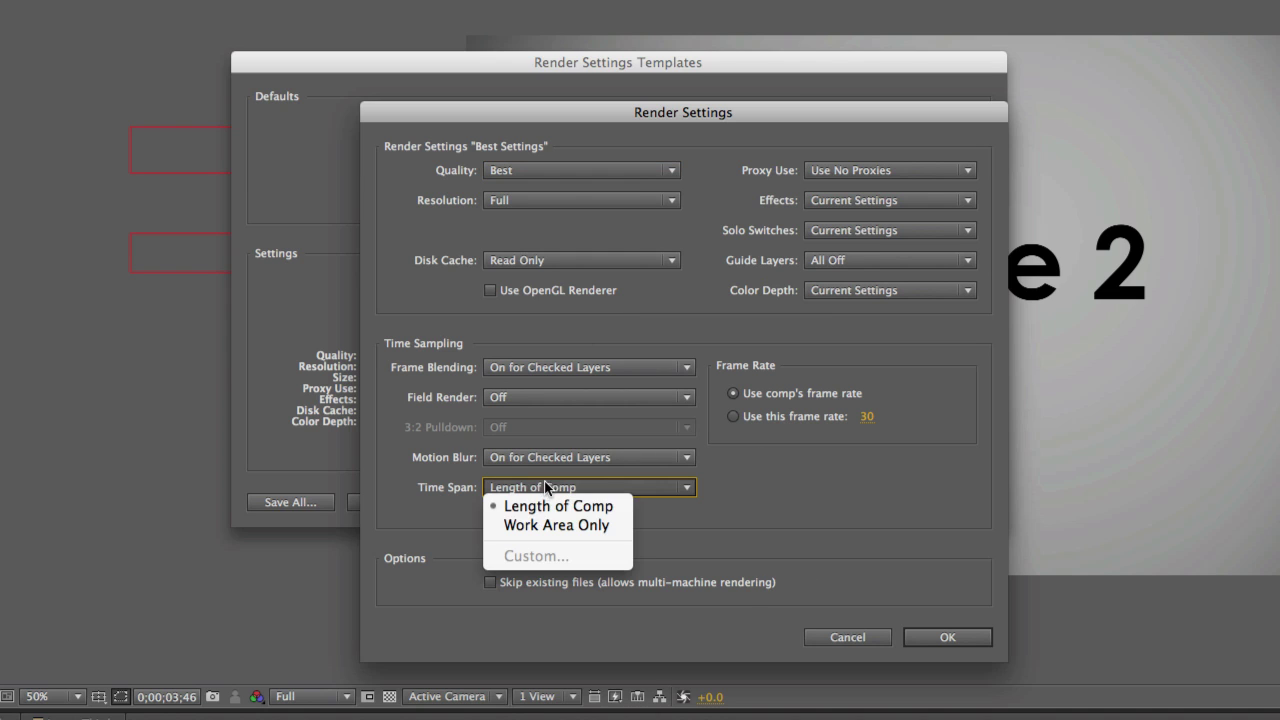
pyautogui.click(562, 524)
pyautogui.click(567, 496)
pyautogui.click(556, 506)
pyautogui.click(947, 638)
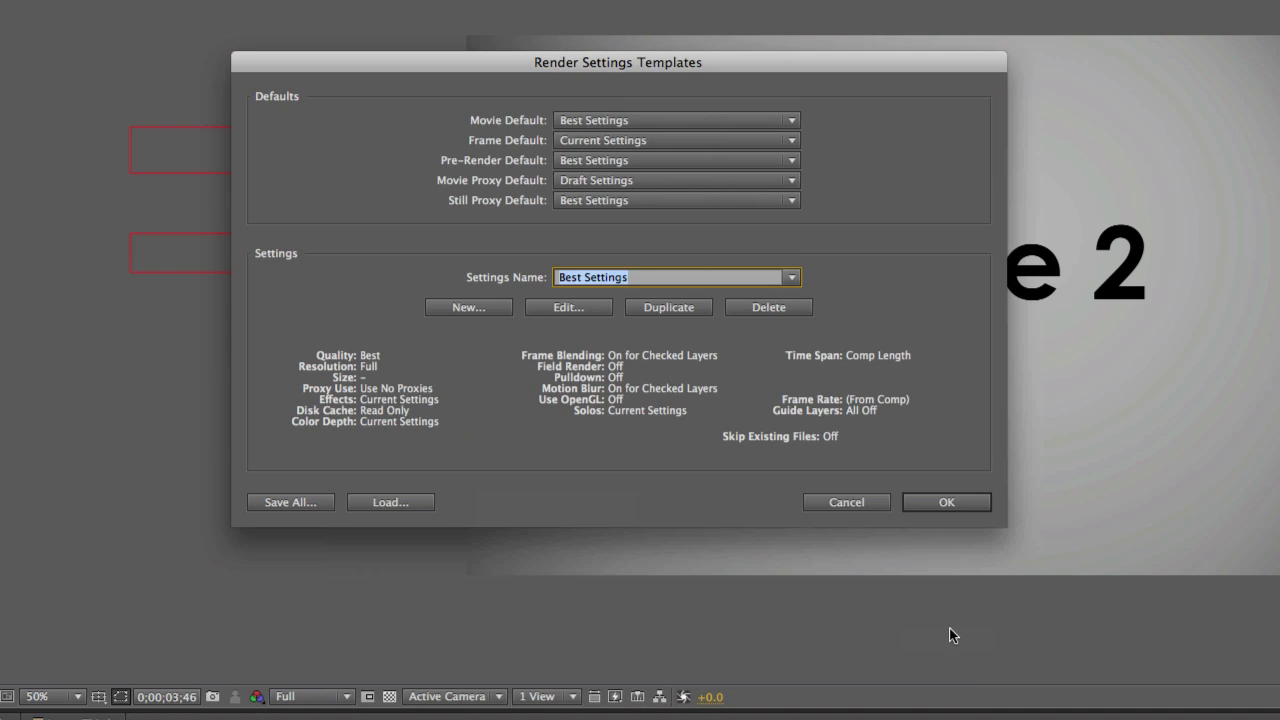
pyautogui.click(946, 503)
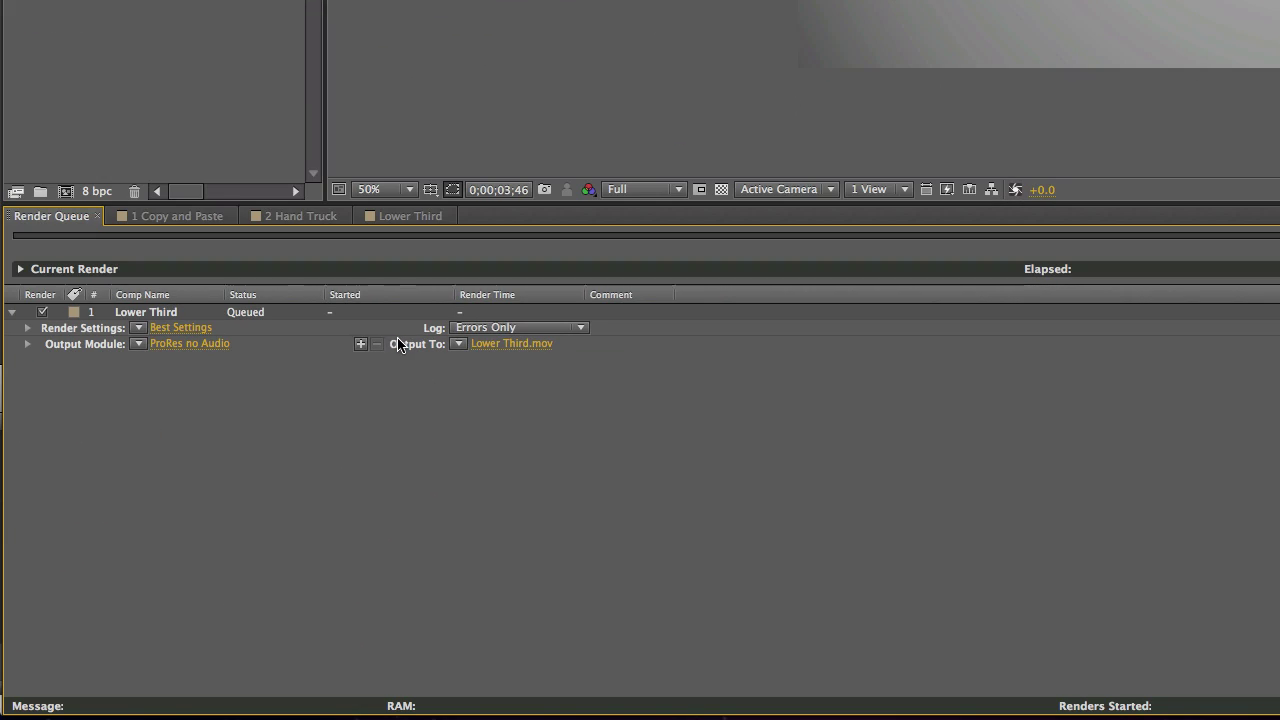
pyautogui.click(190, 329)
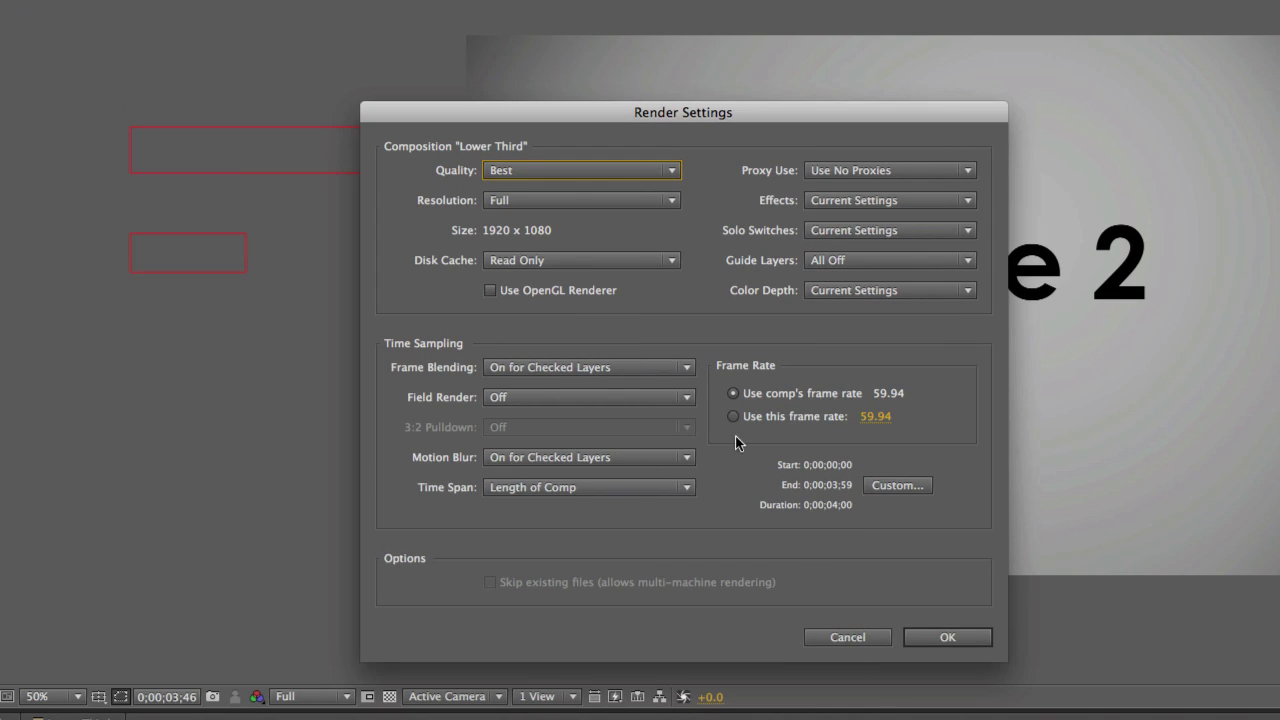
pyautogui.click(940, 637)
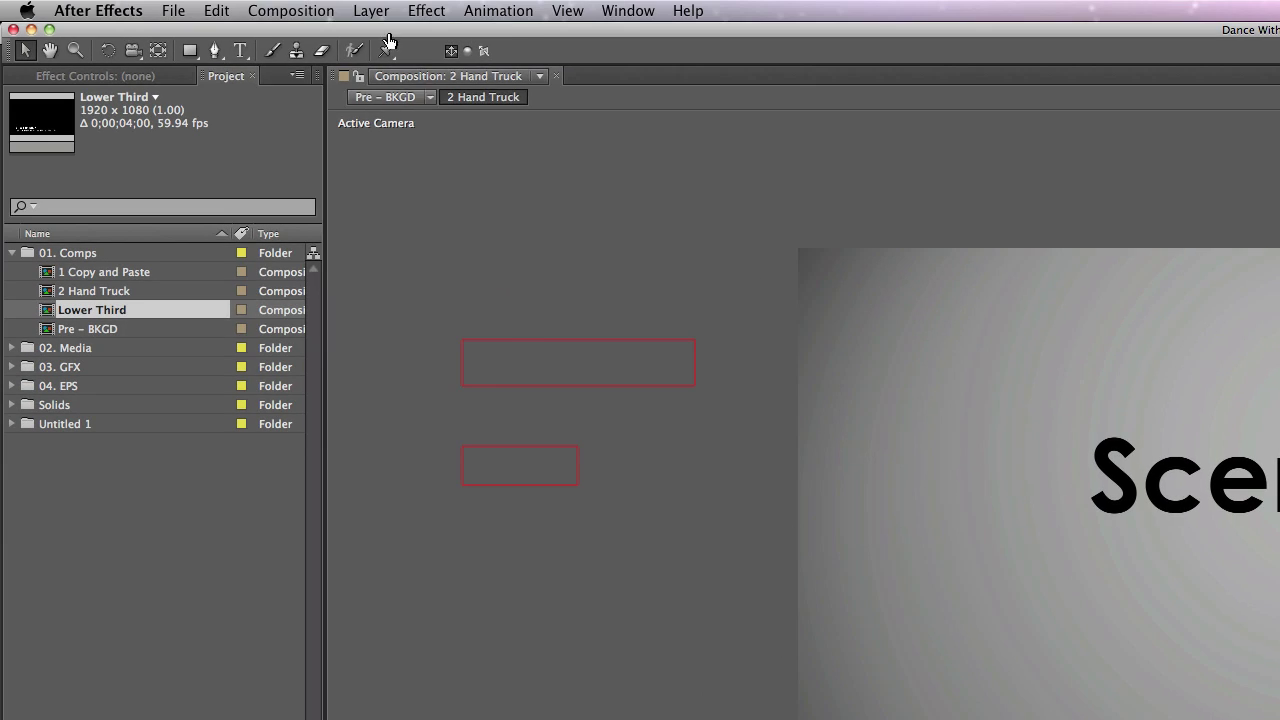
pyautogui.click(289, 10)
pyautogui.moveTo(217, 10)
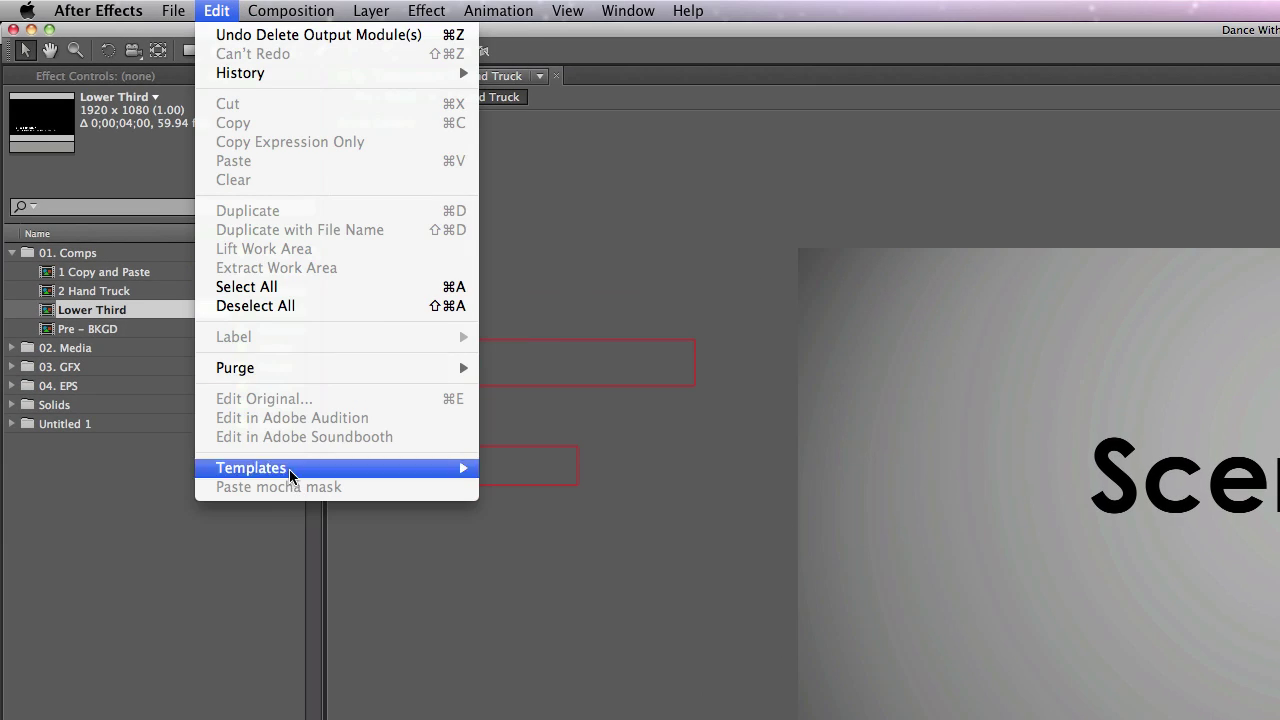
pyautogui.moveTo(286, 467)
pyautogui.click(535, 468)
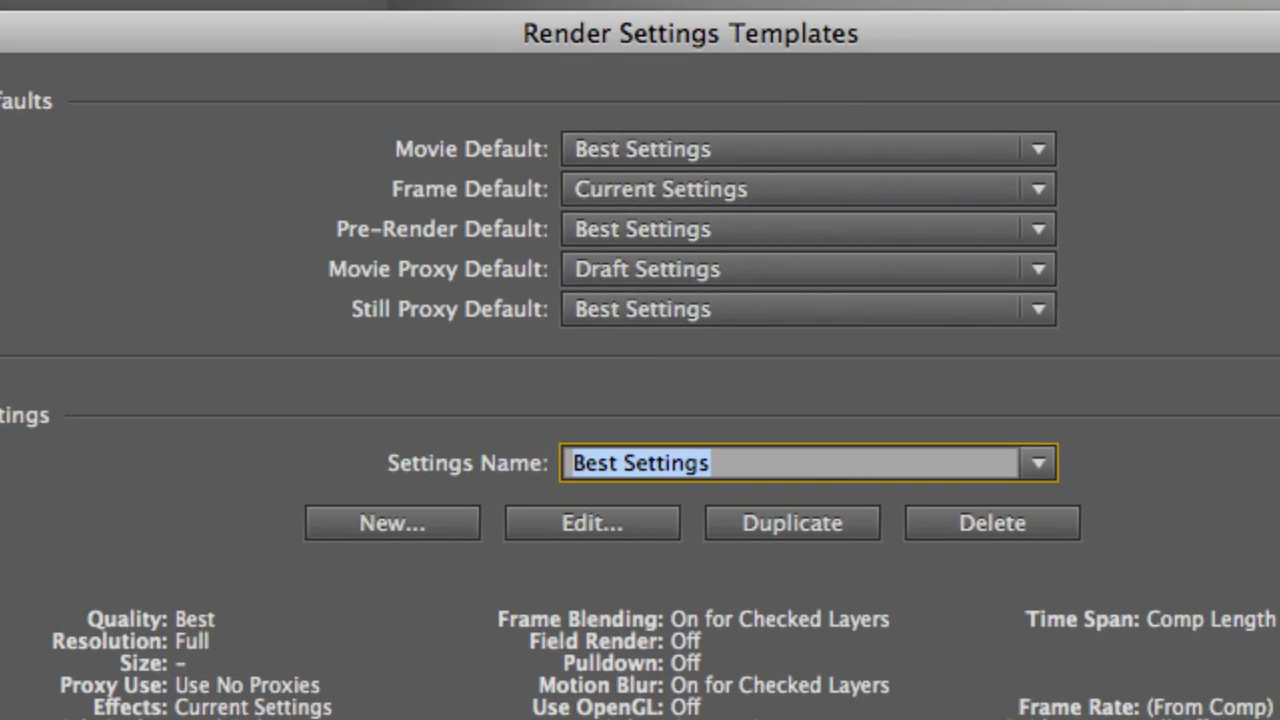
pyautogui.press('Return')
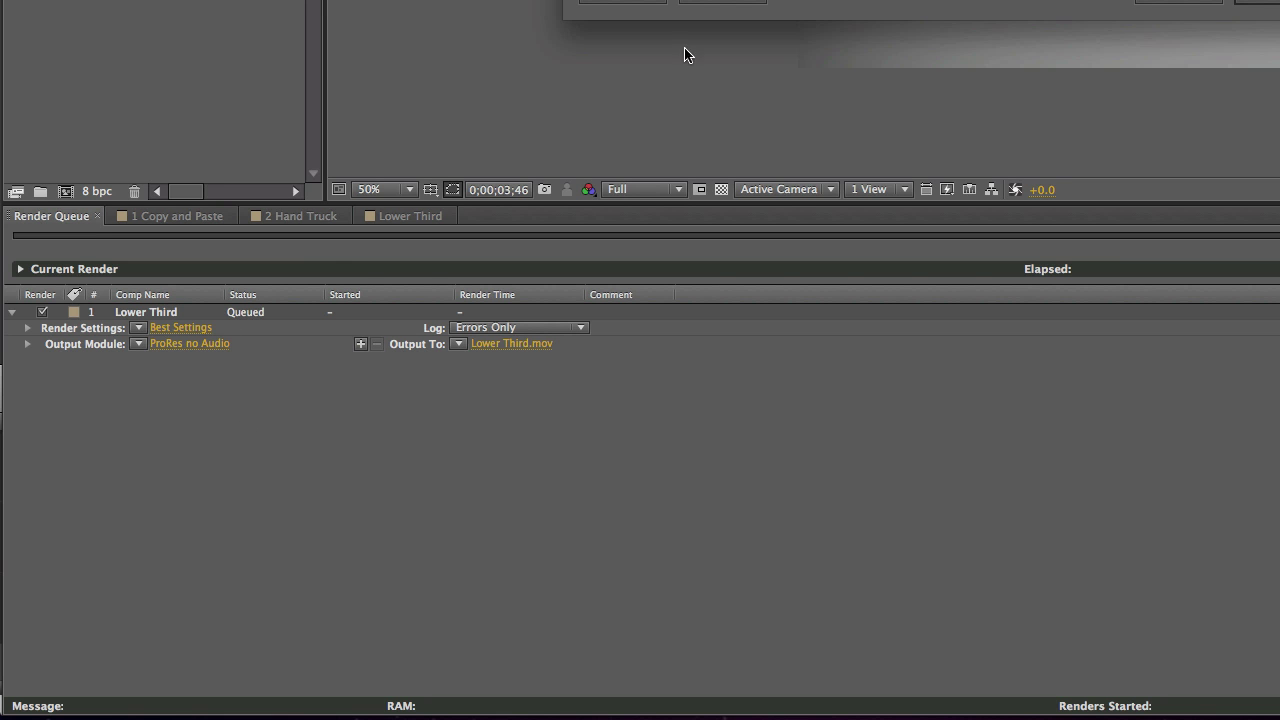
pyautogui.click(205, 333)
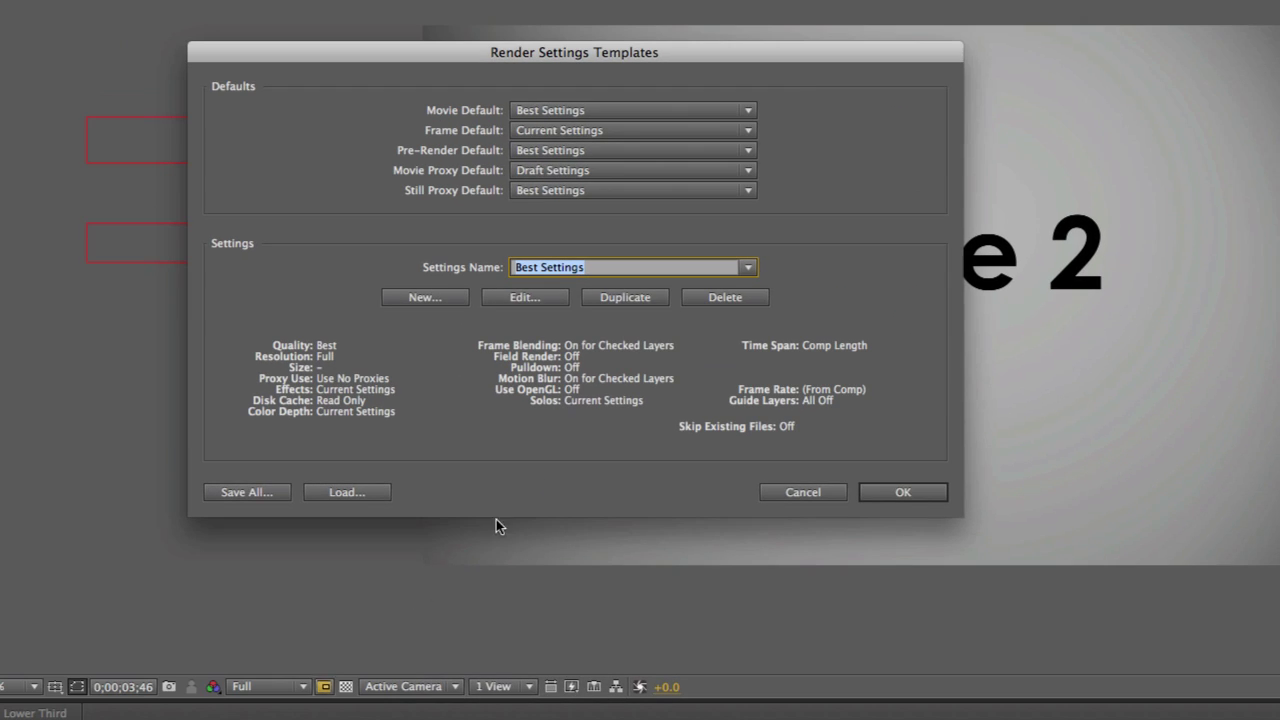
pyautogui.click(523, 301)
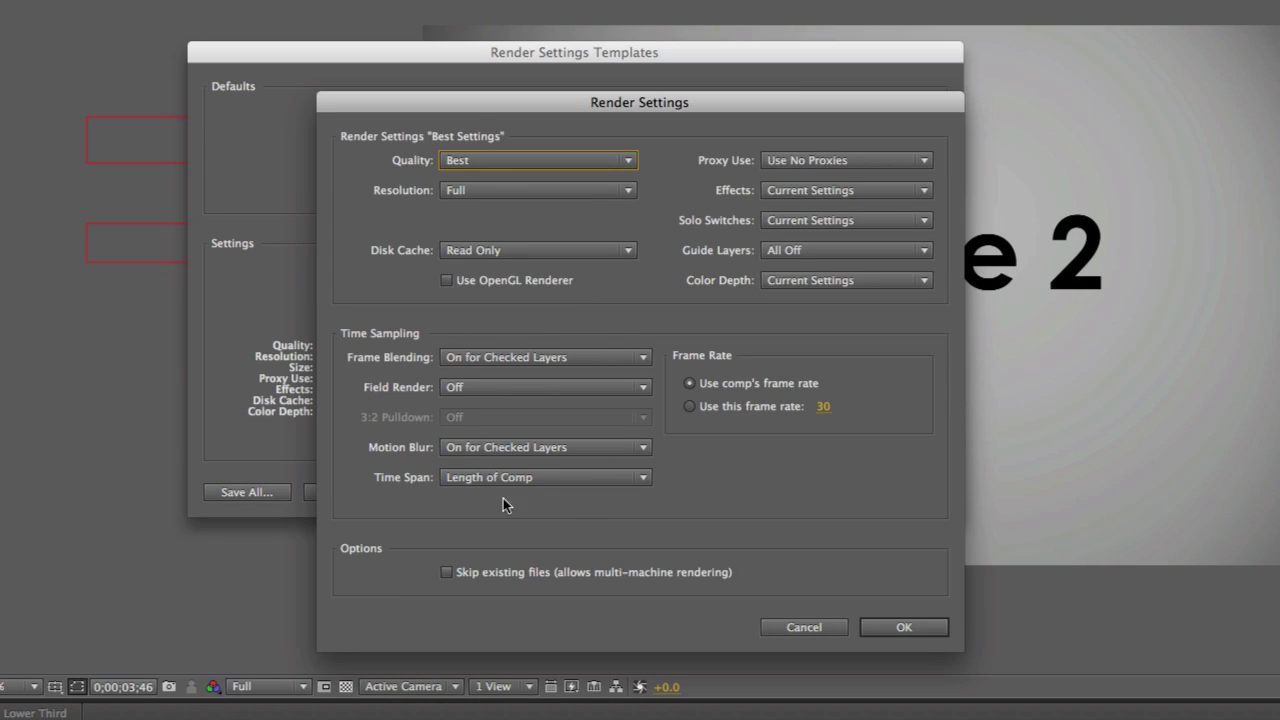
pyautogui.click(904, 627)
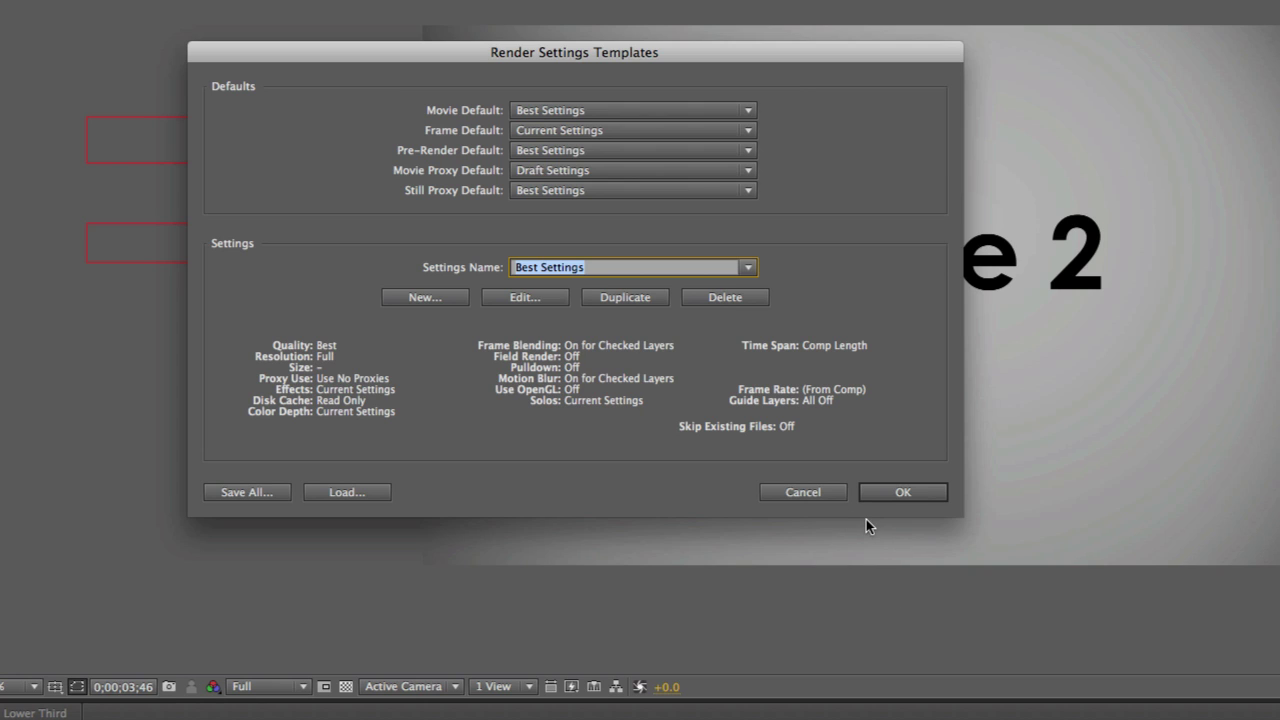
pyautogui.click(877, 496)
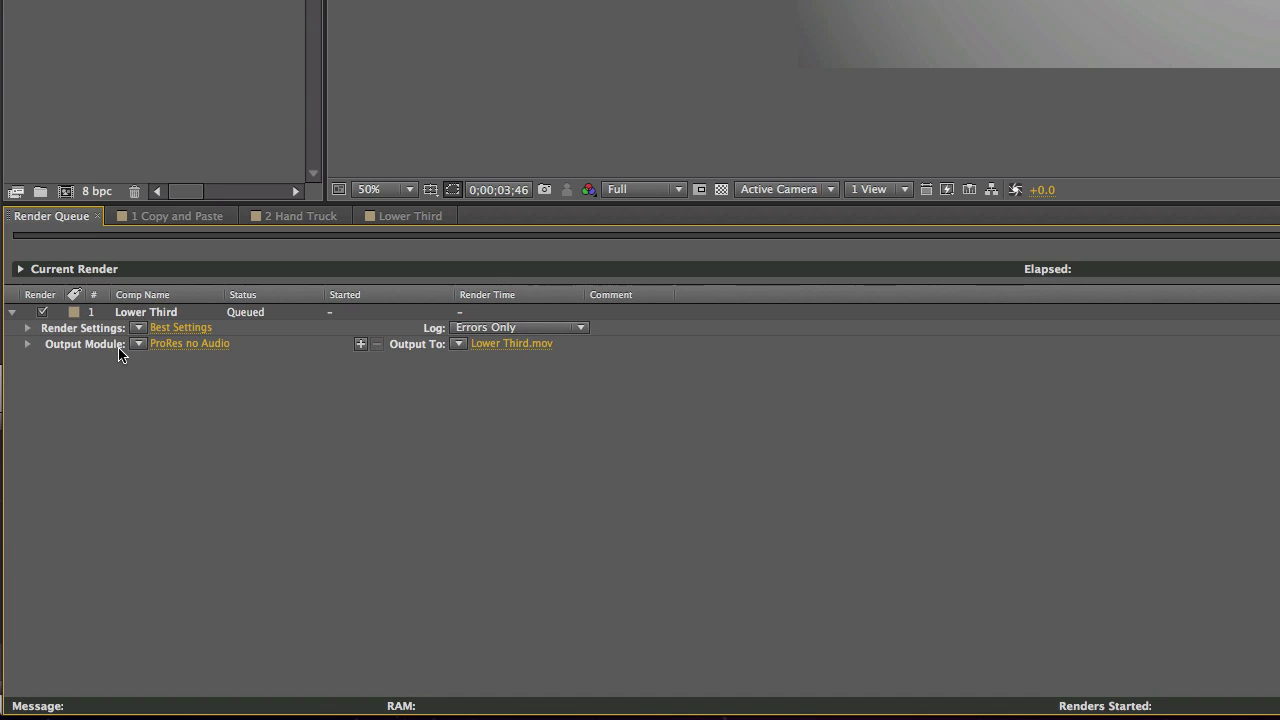
# - Cancel Lower Third's output module settings and open the Output Module Templates manager
pyautogui.click(190, 344)
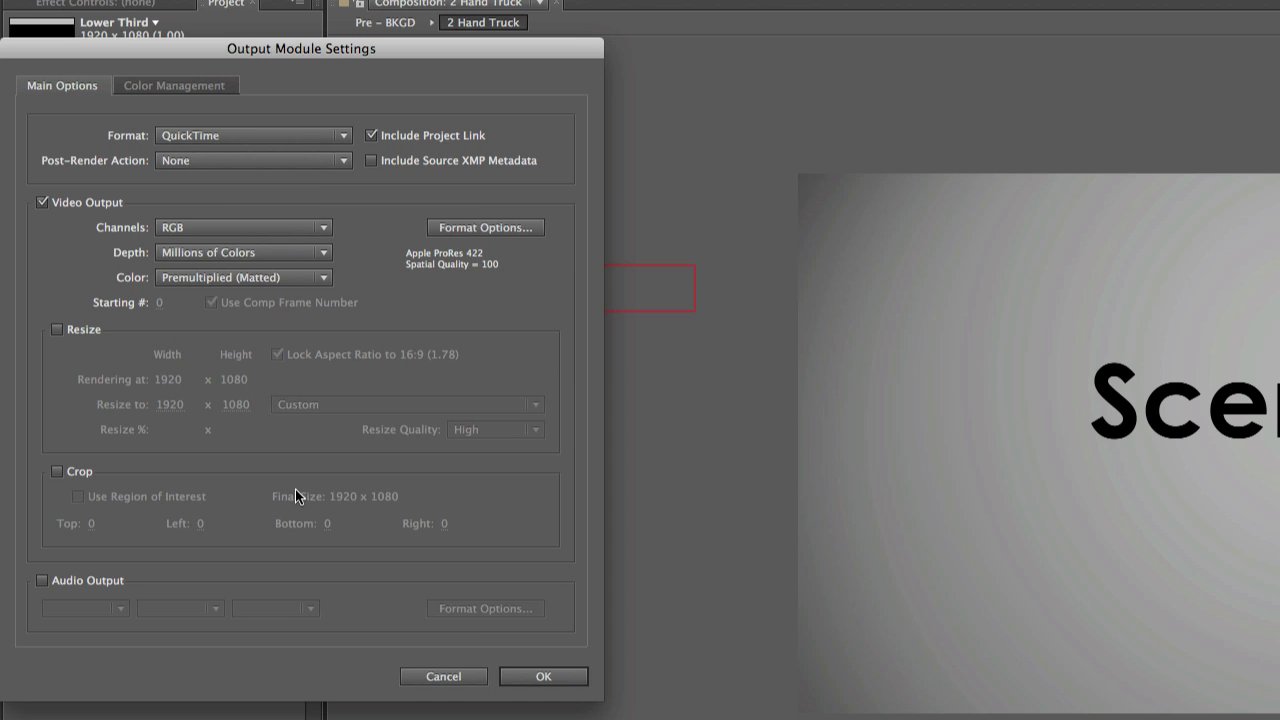
pyautogui.click(443, 676)
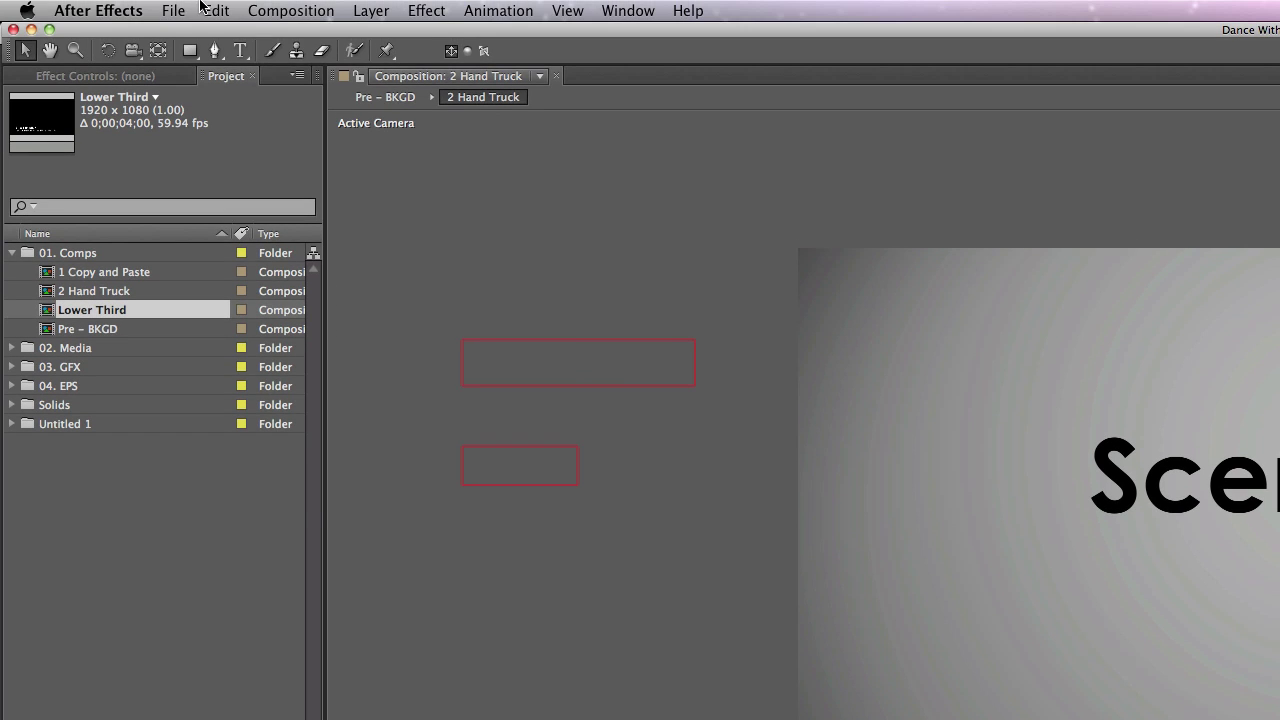
pyautogui.click(214, 10)
pyautogui.moveTo(258, 474)
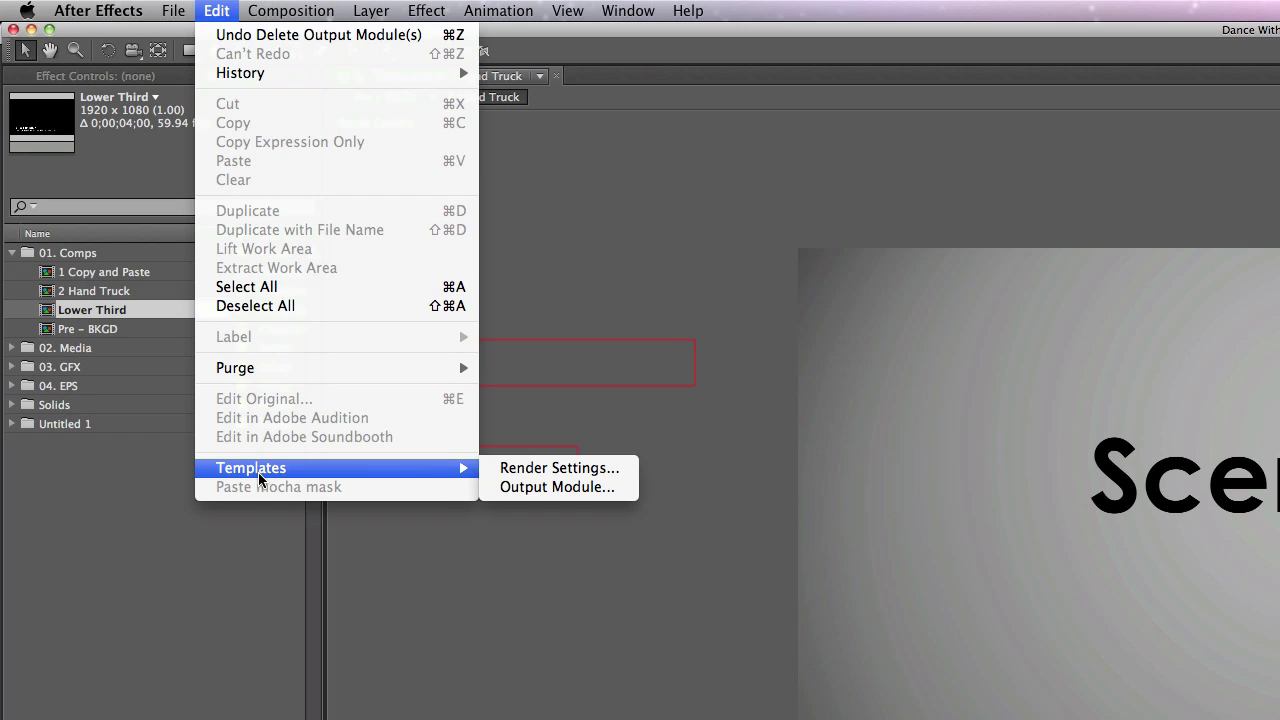
pyautogui.click(547, 490)
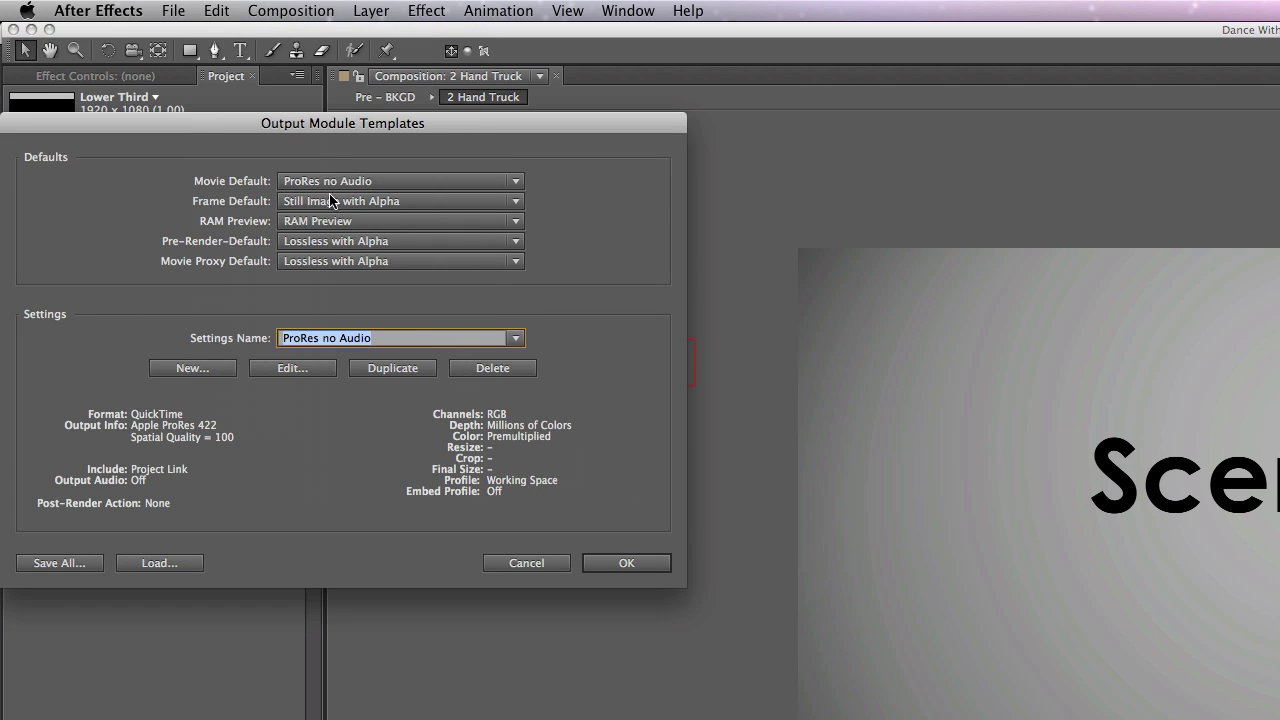
# - Review the saved output templates and keep ProRes no Audio as the Movie Default
pyautogui.click(513, 342)
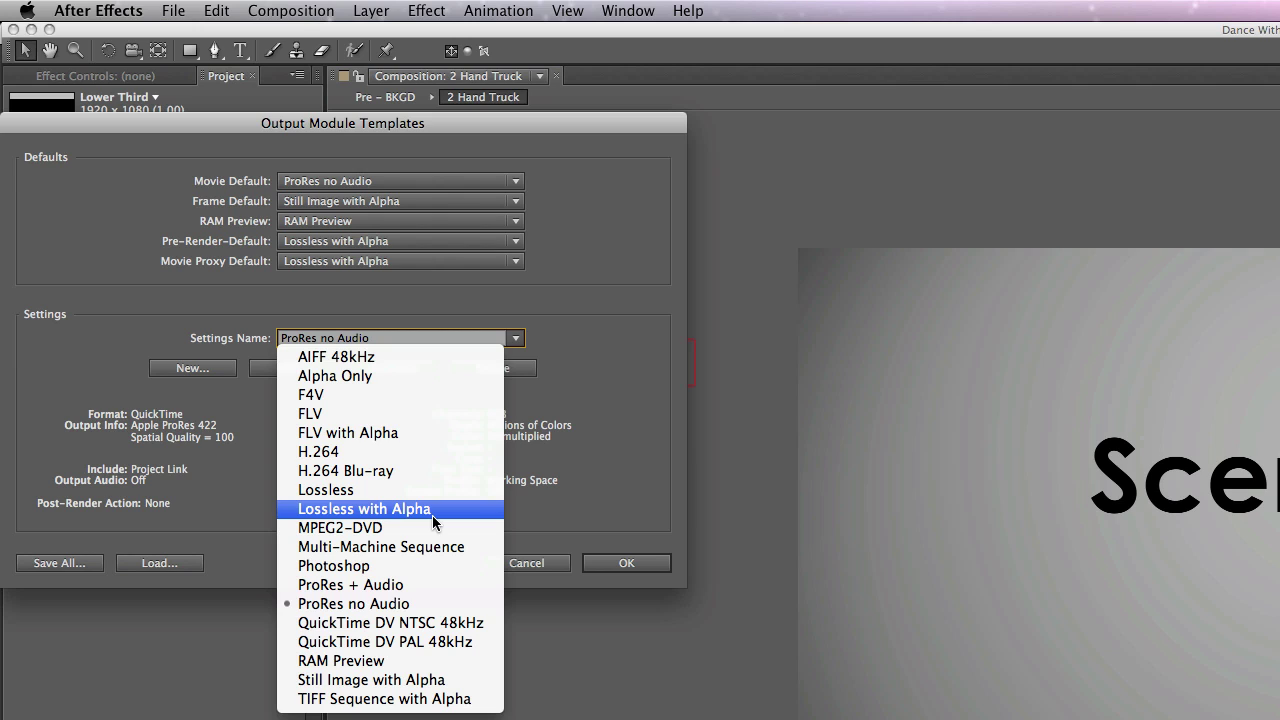
pyautogui.click(576, 495)
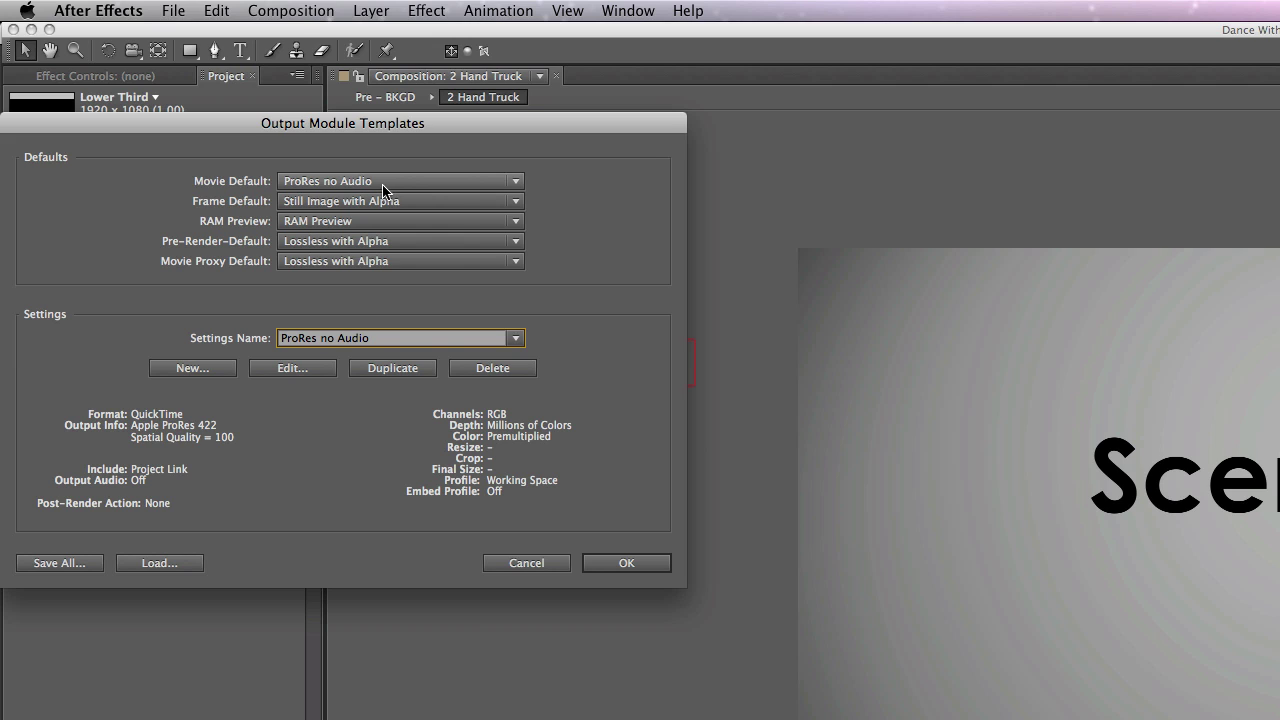
pyautogui.click(300, 181)
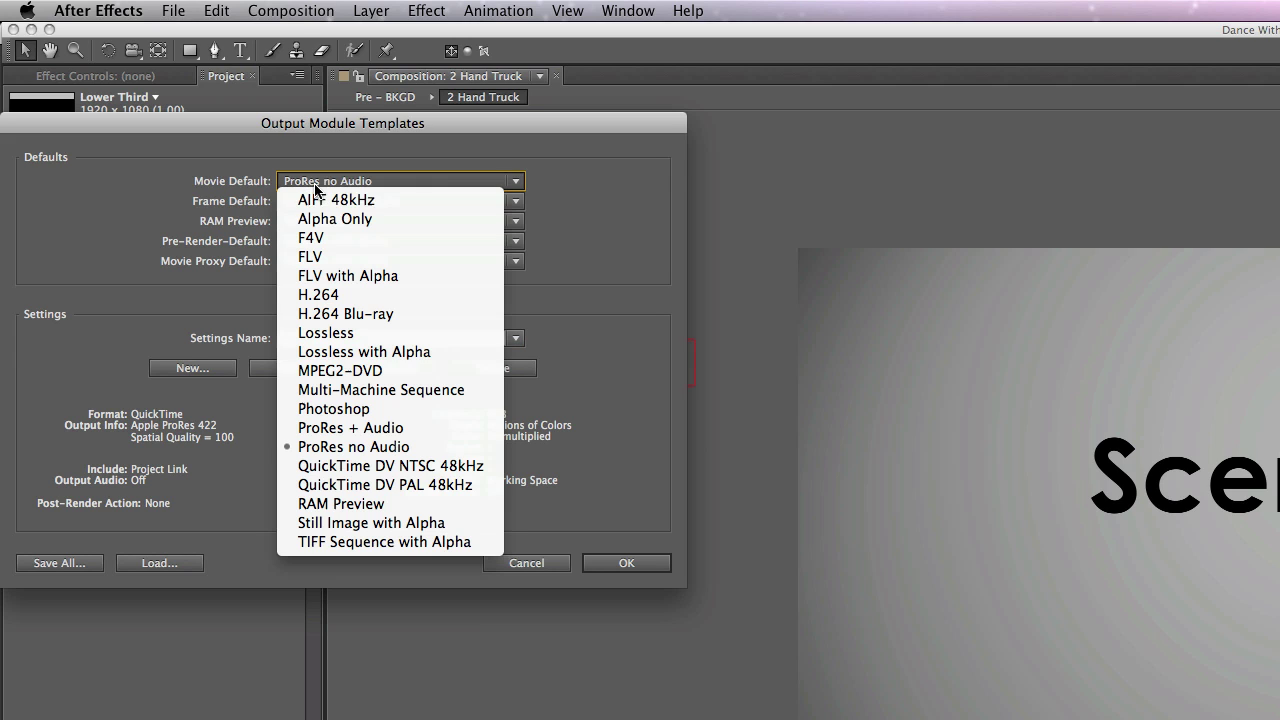
pyautogui.click(372, 447)
# - Briefly queue the 2 Hand Truck comp, then delete it from the Render Queue
pyautogui.click(600, 563)
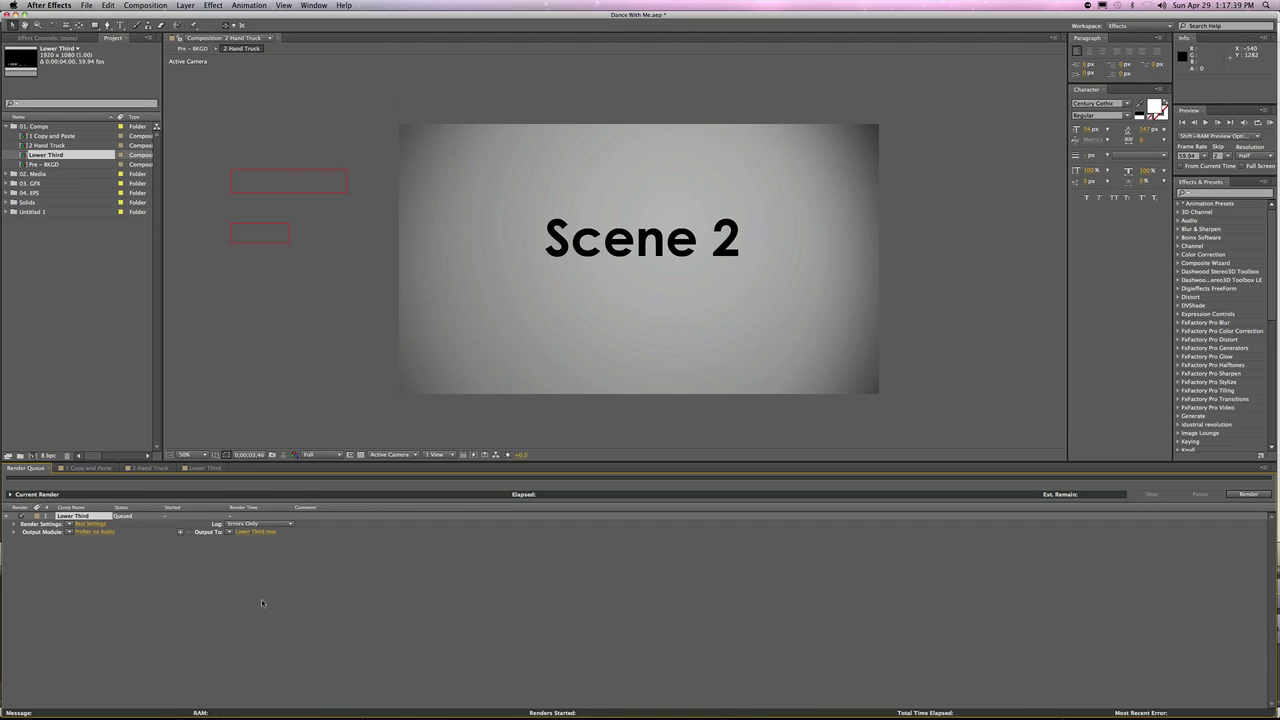
pyautogui.click(261, 603)
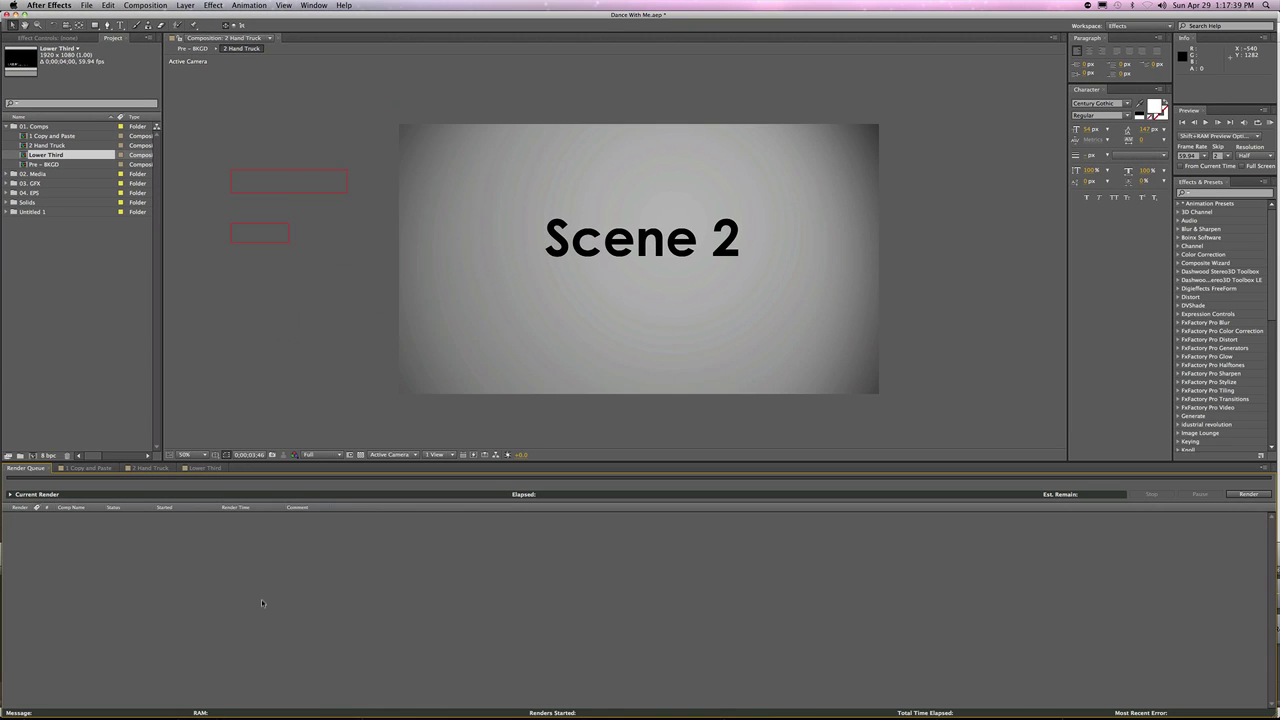
pyautogui.click(242, 373)
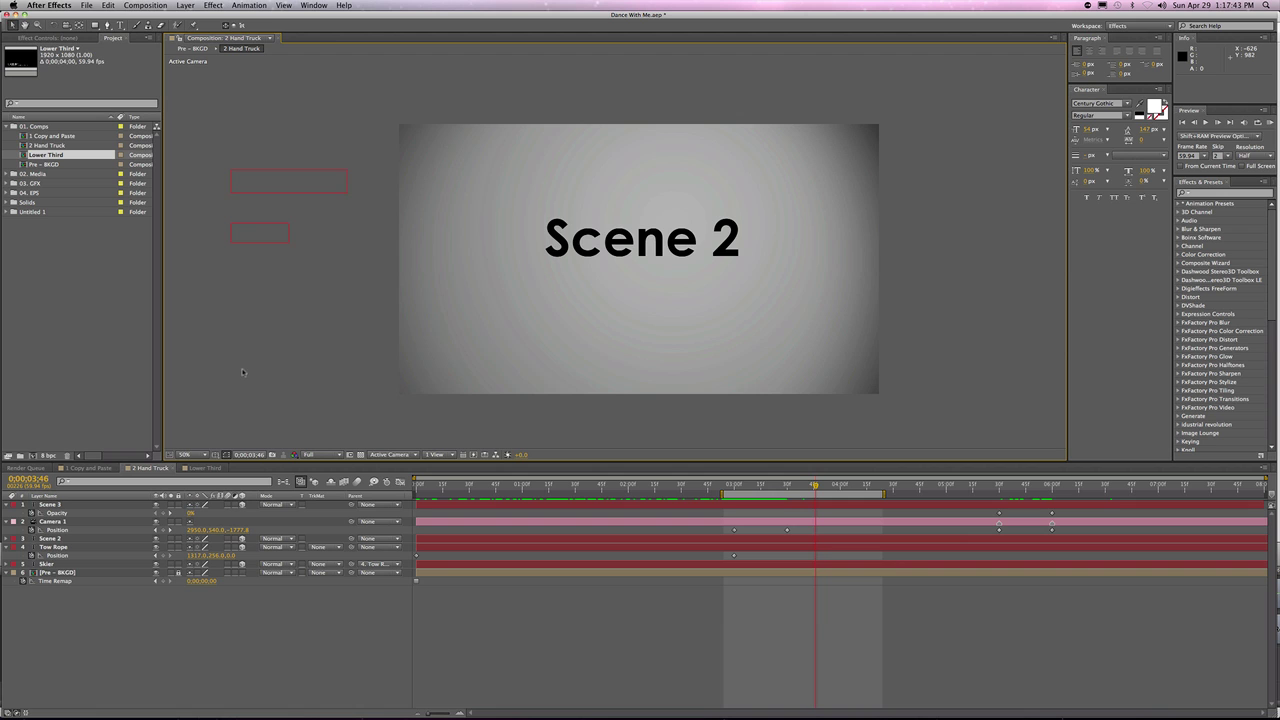
pyautogui.press('super+alt+0')
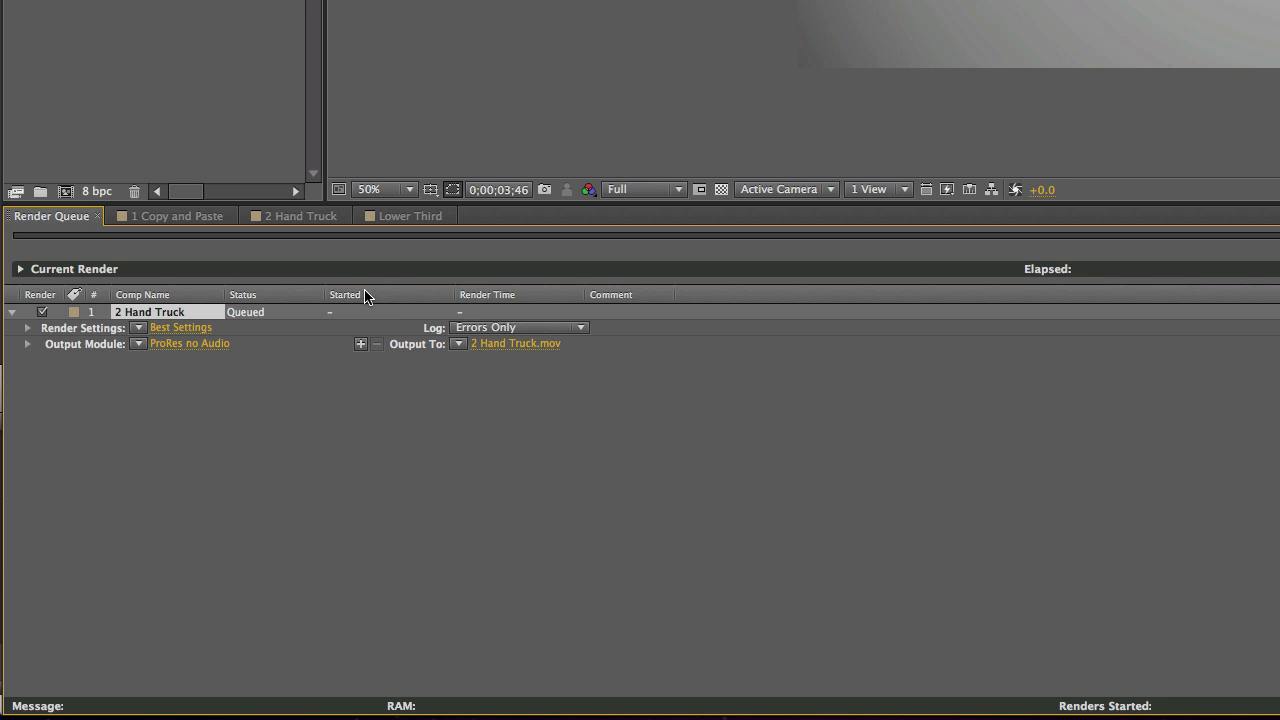
pyautogui.click(372, 431)
pyautogui.press('super+a')
pyautogui.press('Delete')
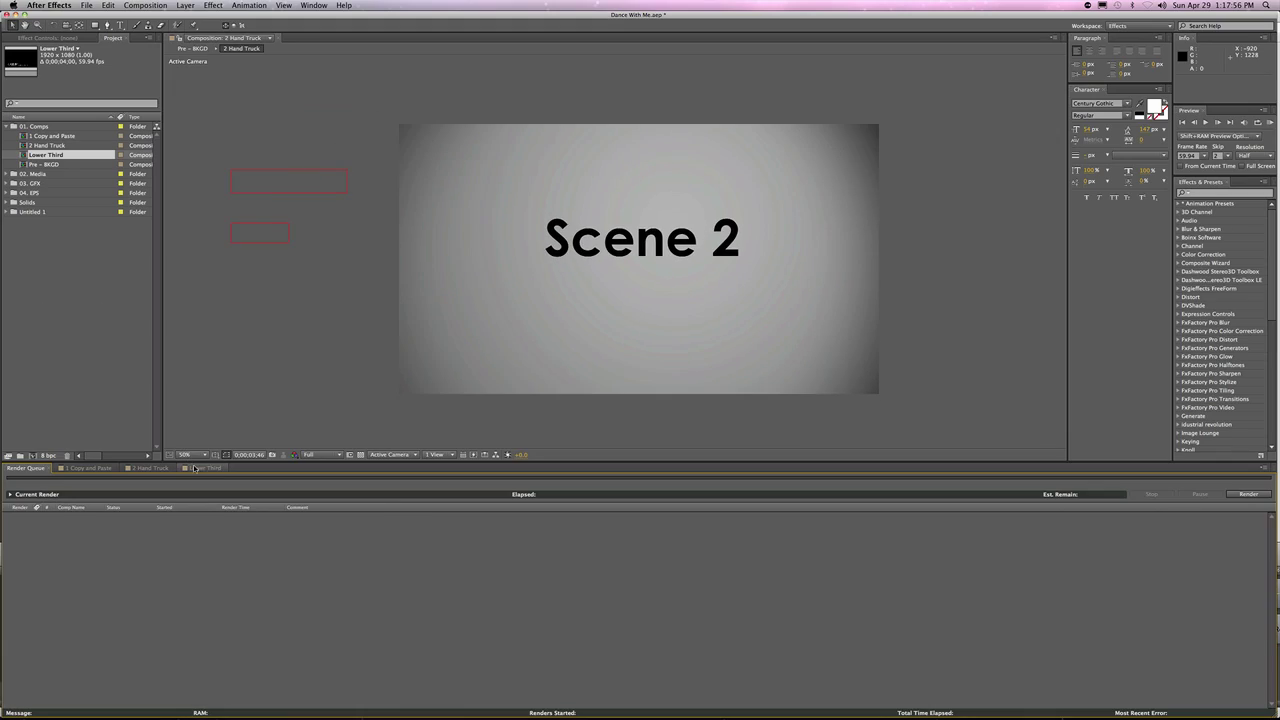
# - From Lower Third, set the Output Module template's Movie Default to Lossless with Alpha
pyautogui.click(197, 468)
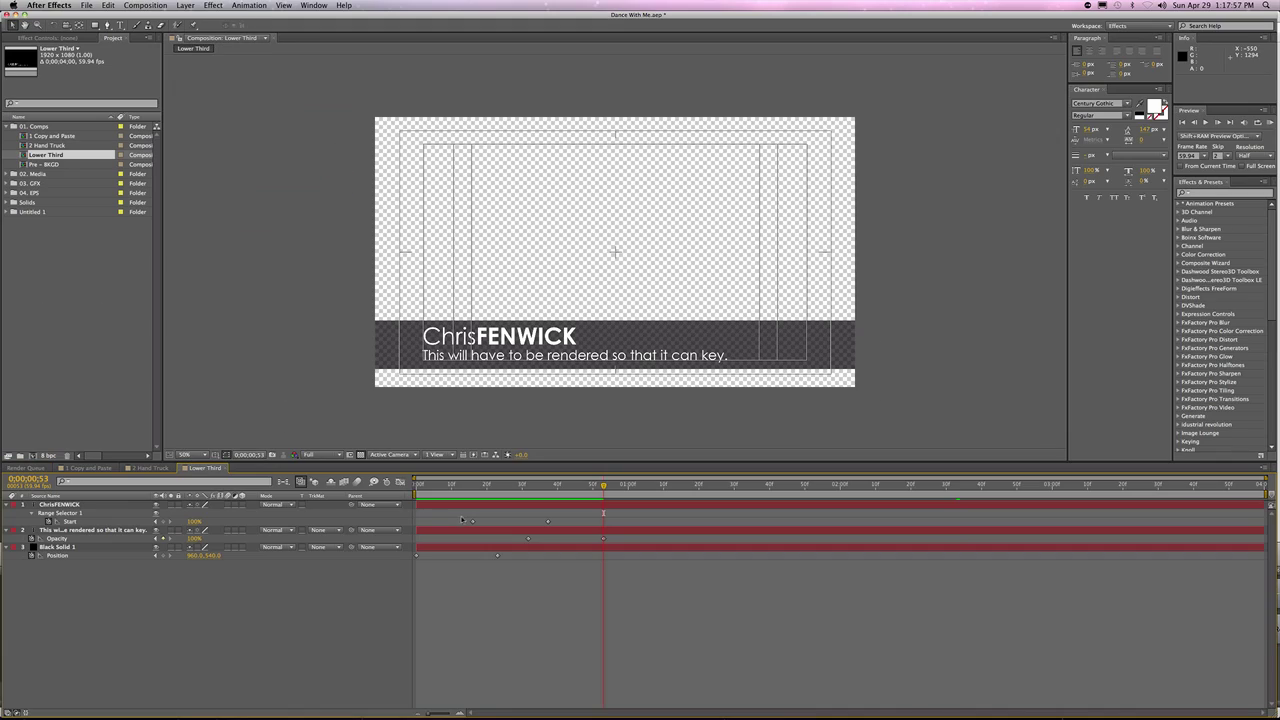
pyautogui.click(108, 5)
pyautogui.moveTo(180, 234)
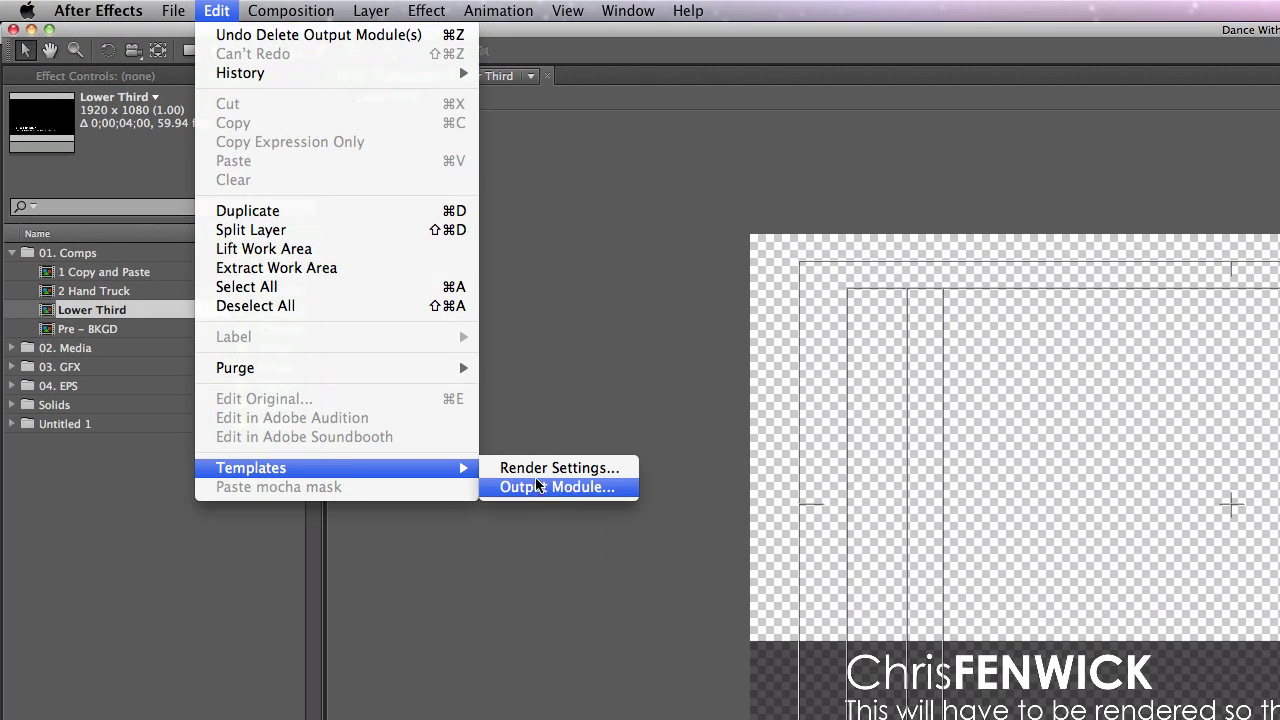
pyautogui.click(540, 487)
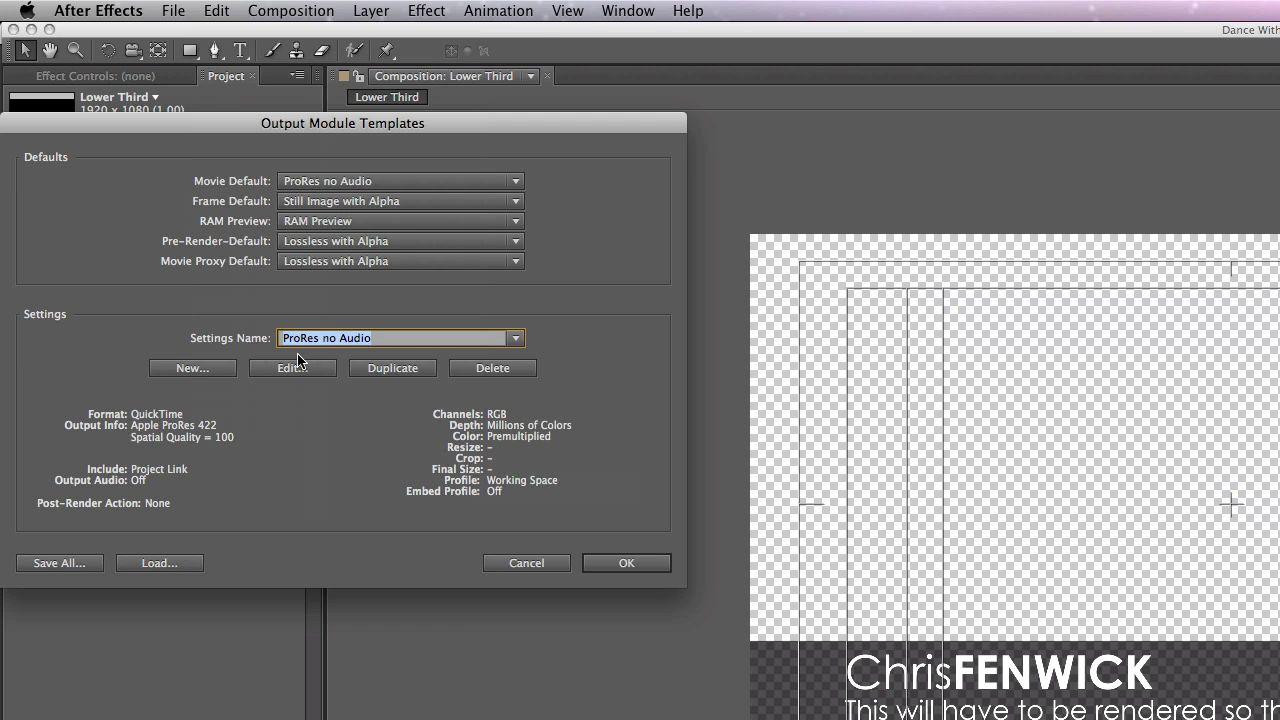
pyautogui.click(388, 181)
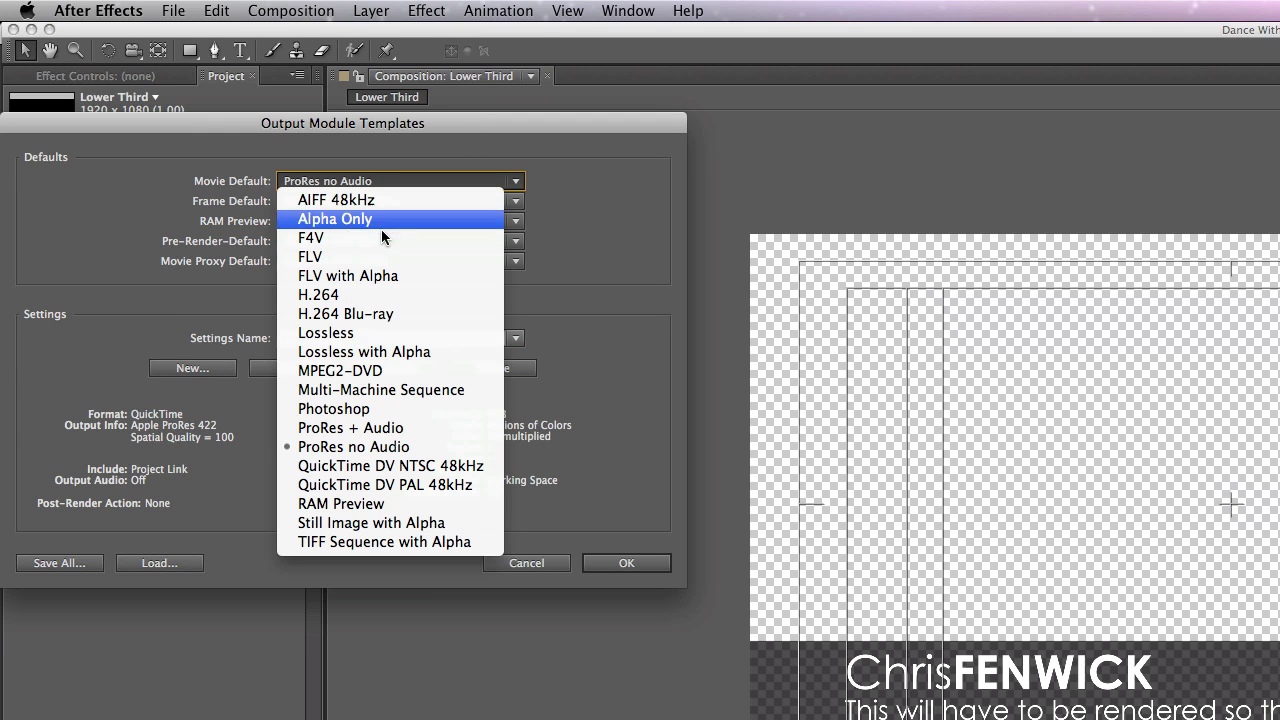
pyautogui.click(425, 353)
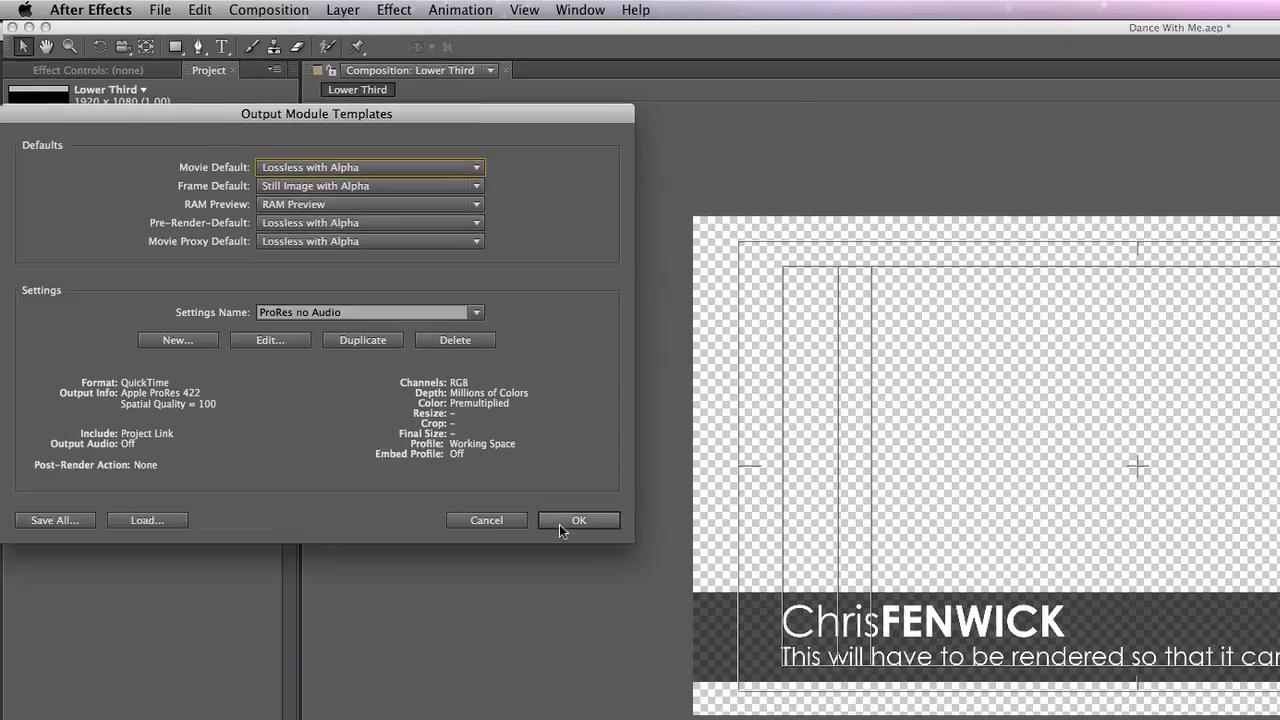
pyautogui.click(612, 563)
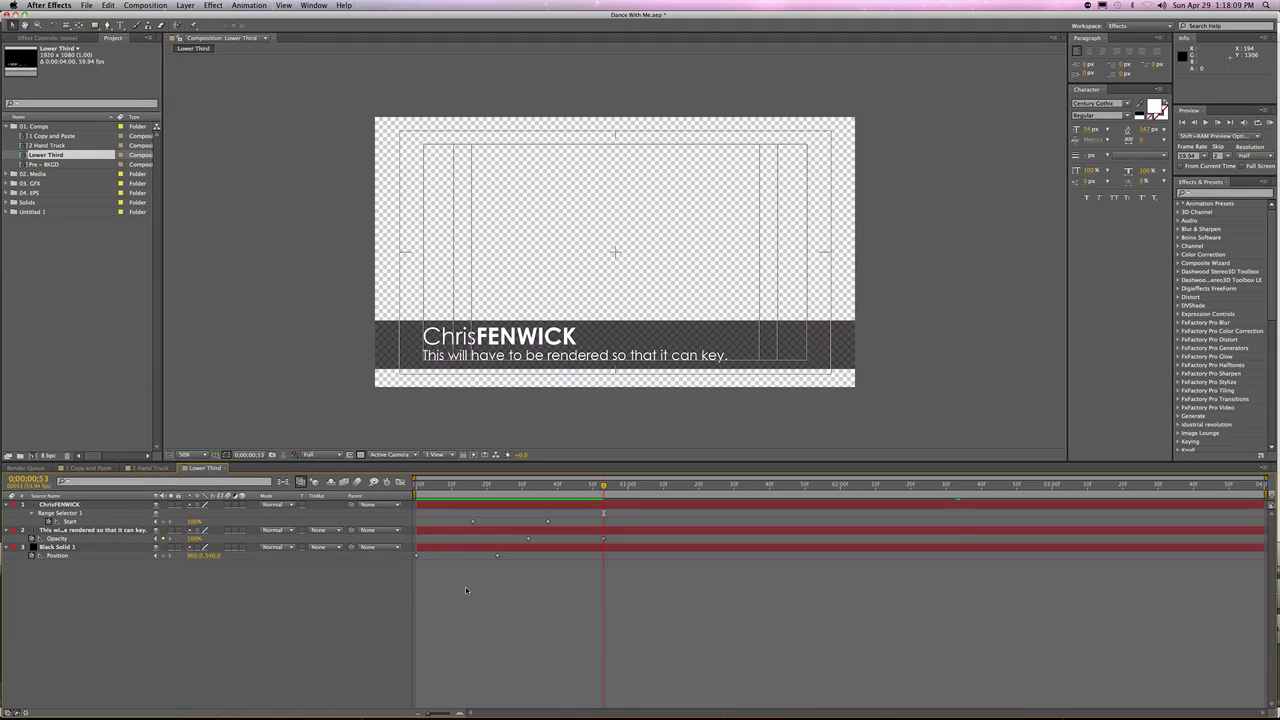
# - Queue Lower Third with Cmd+M and recheck that Movie Default is still Lossless with Alpha
pyautogui.press('super+m')
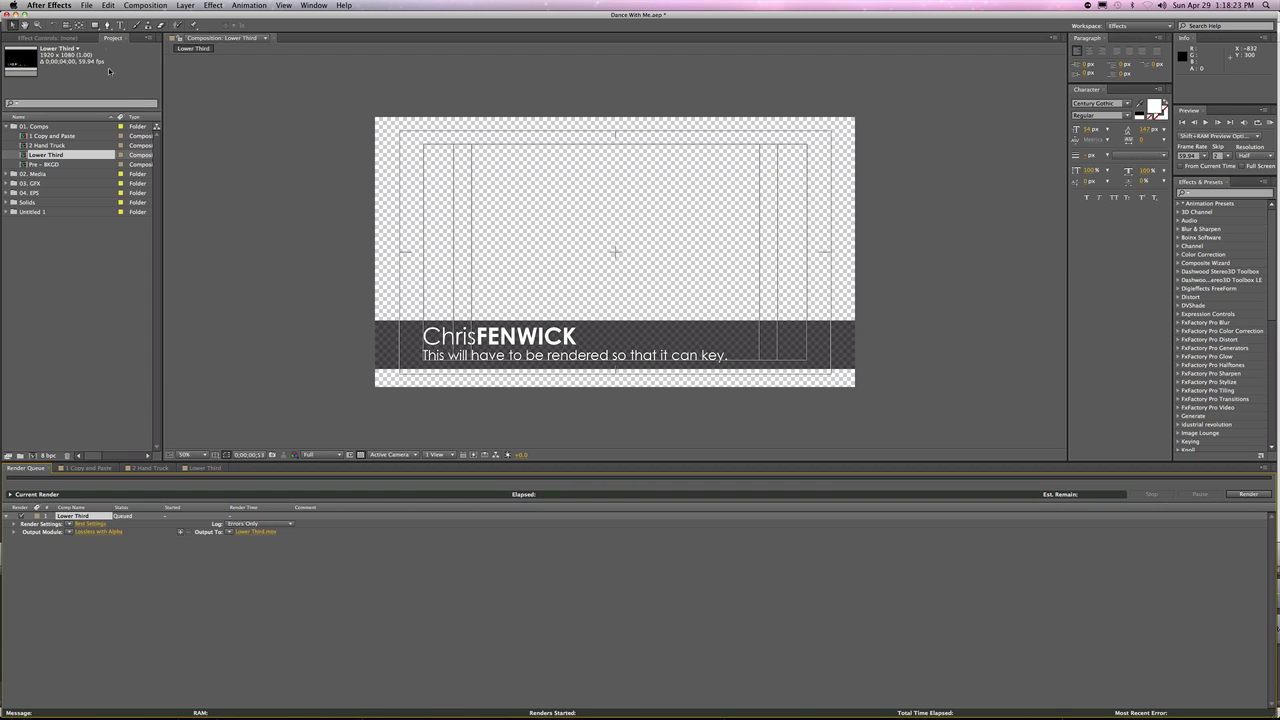
pyautogui.click(87, 5)
pyautogui.moveTo(107, 5)
pyautogui.moveTo(120, 234)
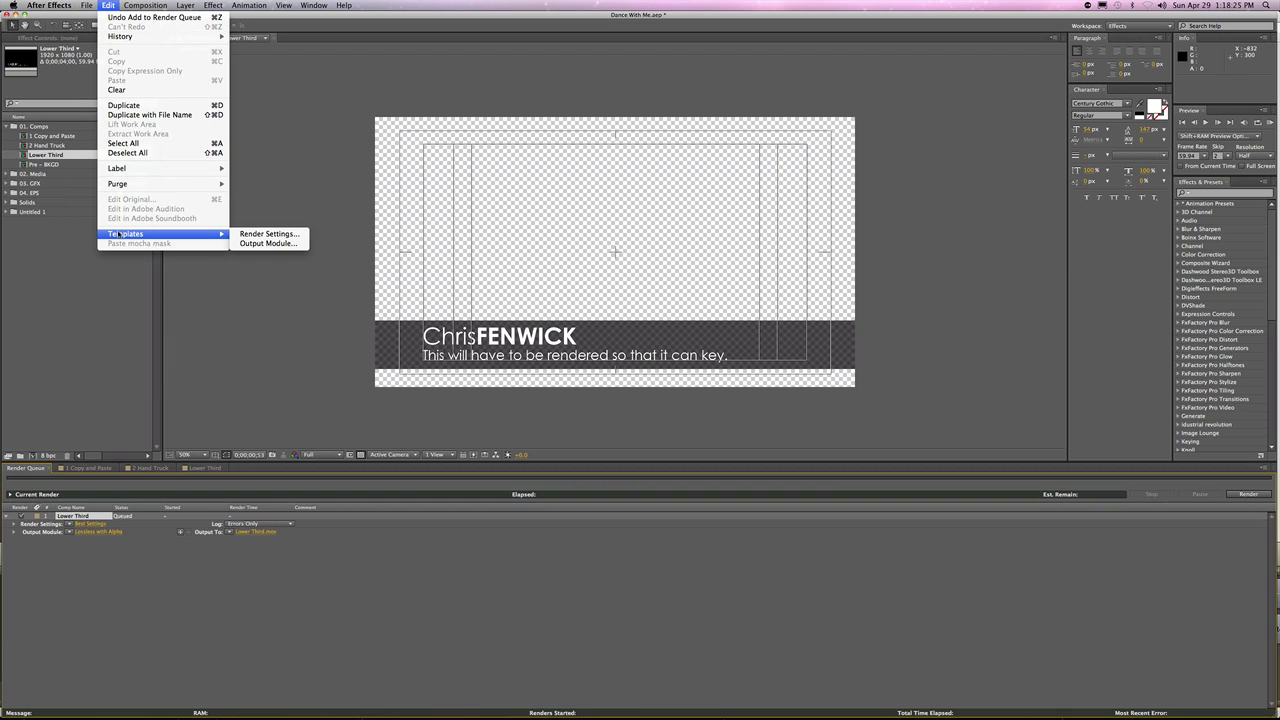
pyautogui.click(263, 241)
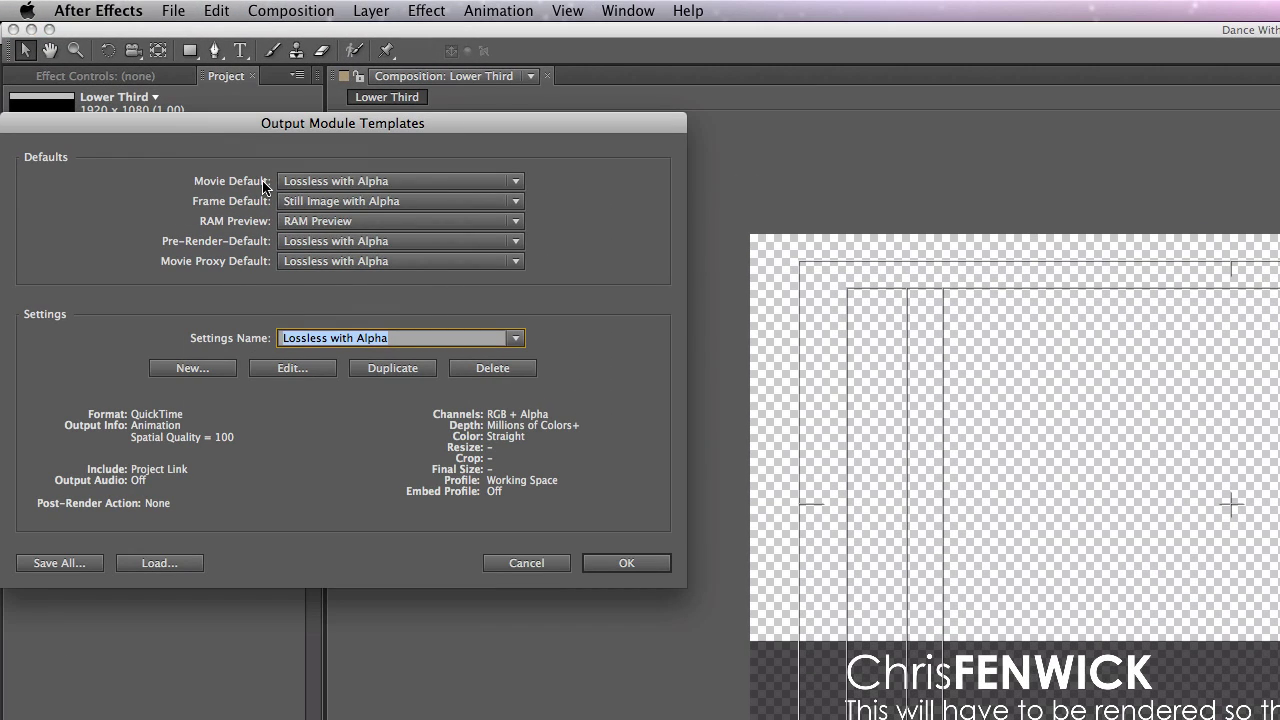
pyautogui.click(292, 140)
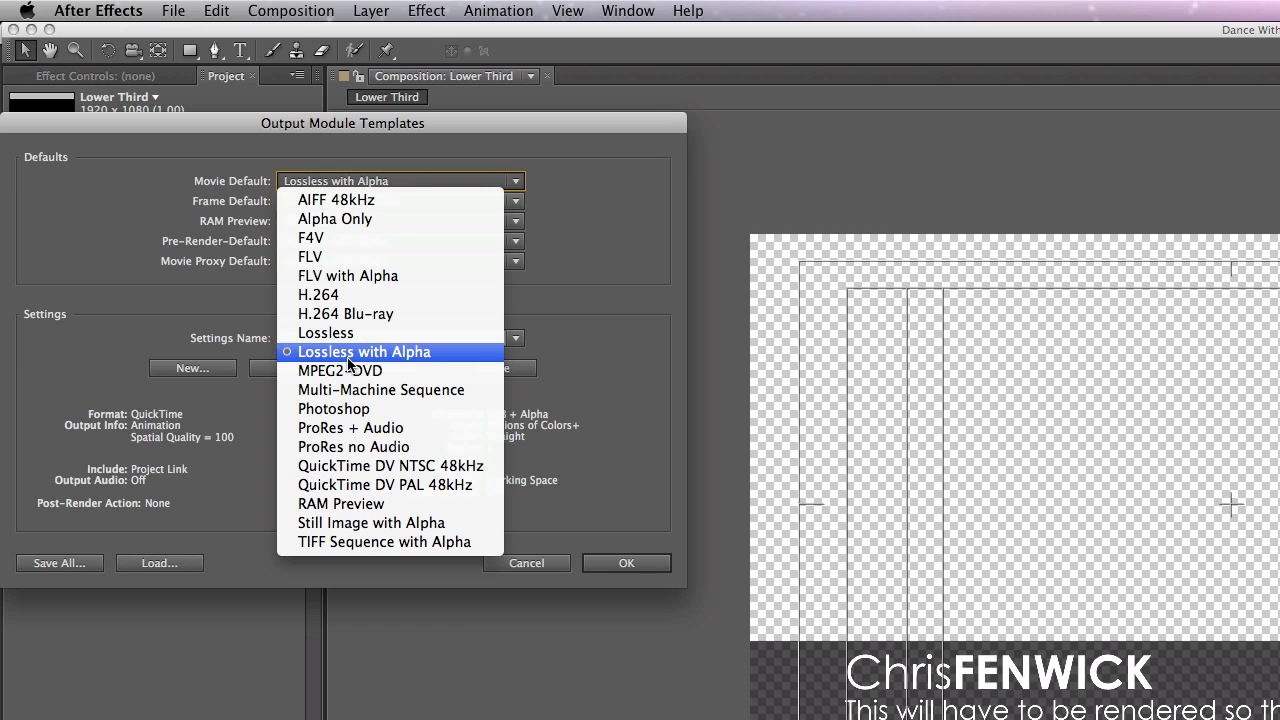
pyautogui.click(528, 566)
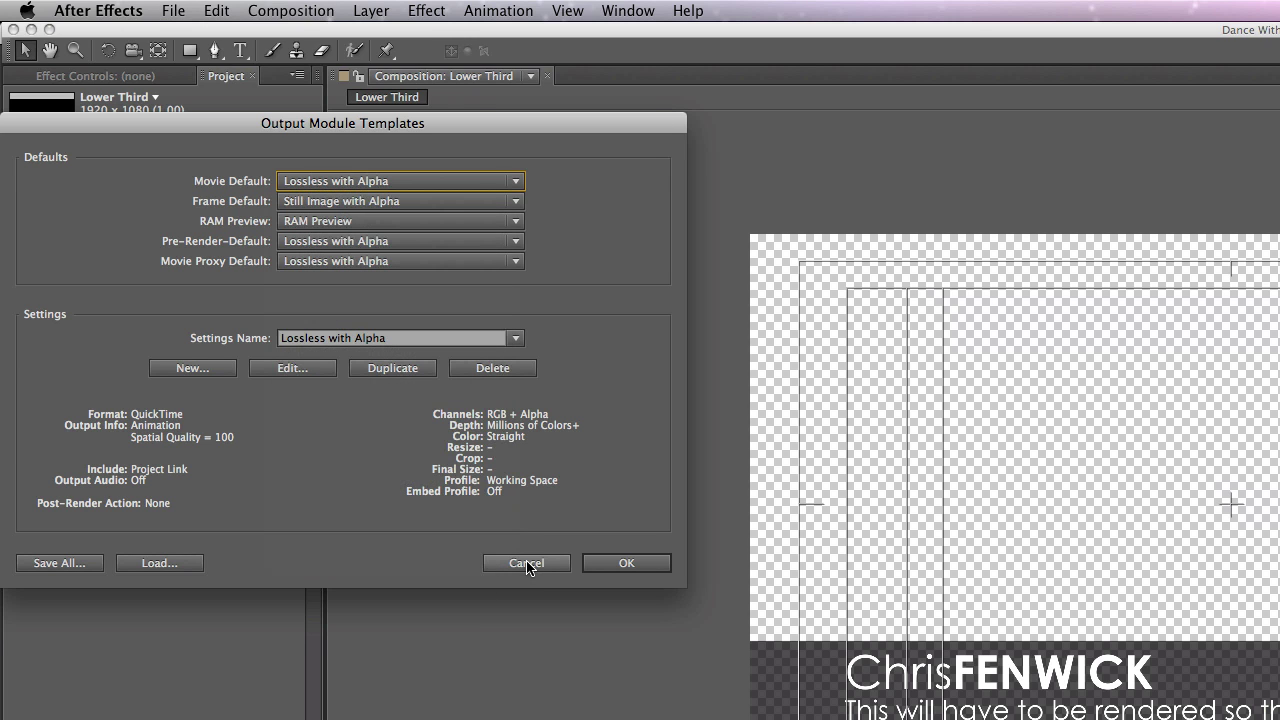
pyautogui.click(528, 566)
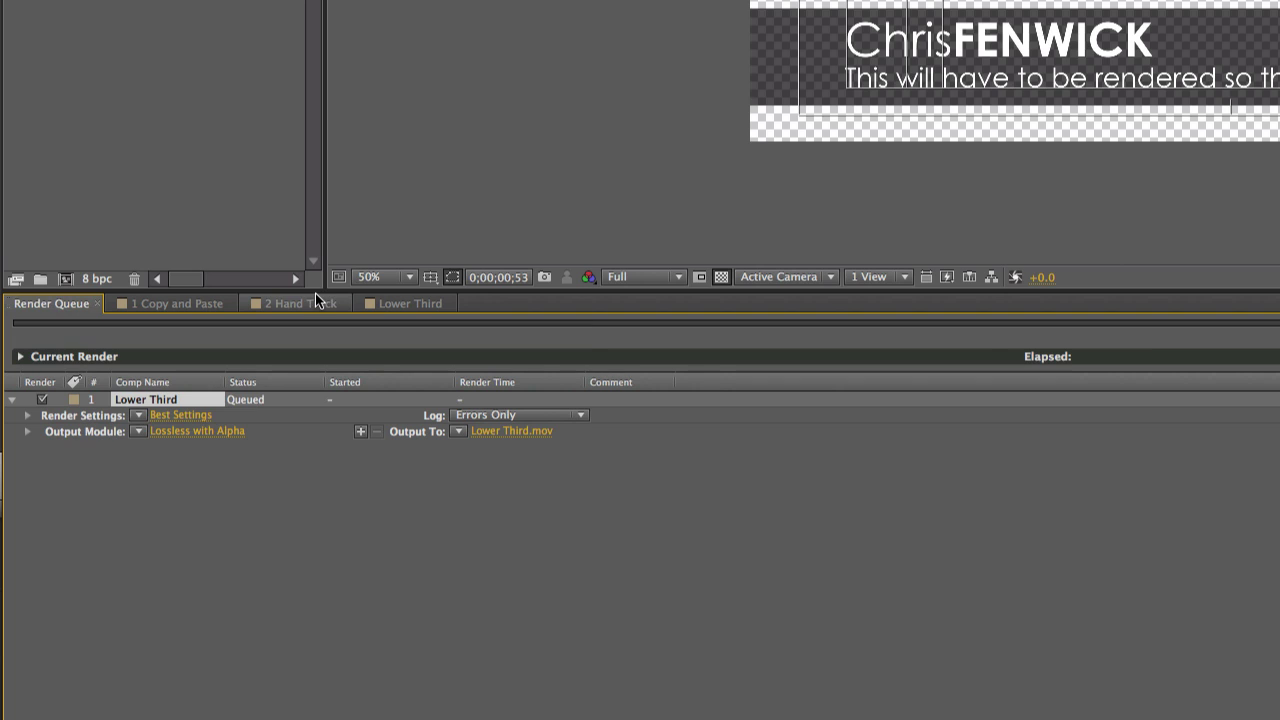
# - Add 2 Hand Truck to the queue and set its output module to ProRes no Audio
pyautogui.click(320, 300)
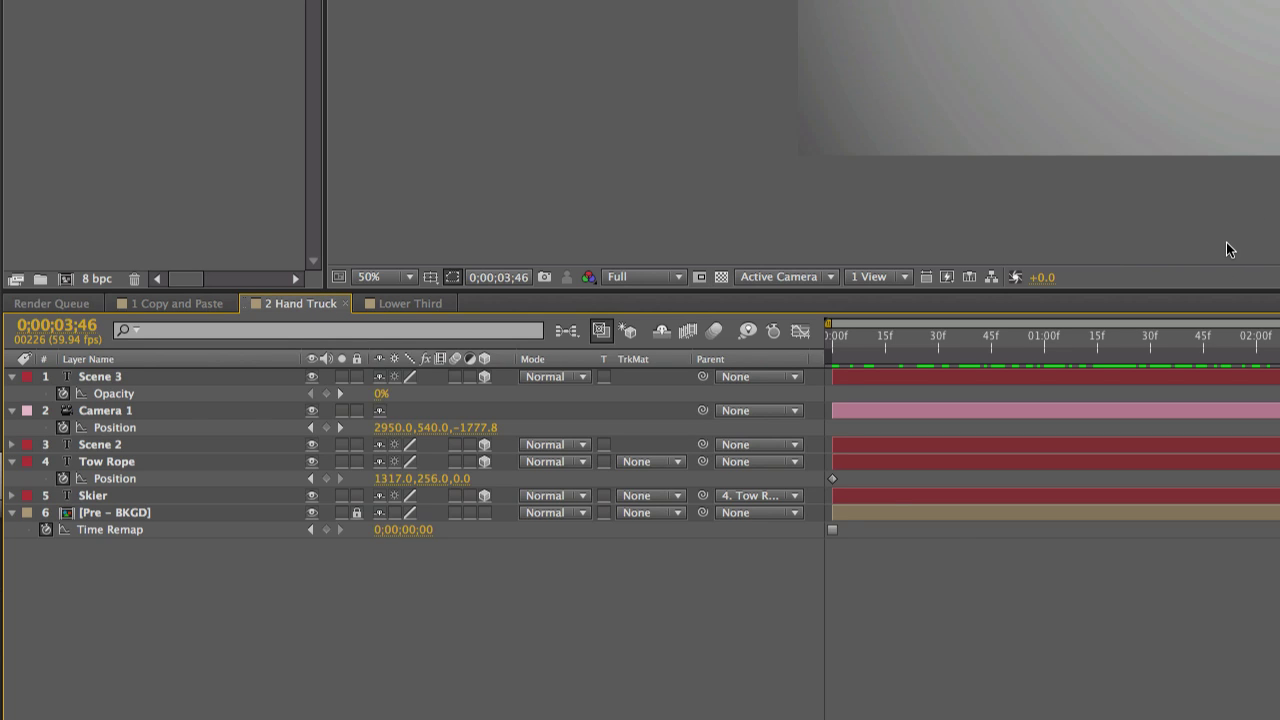
pyautogui.hotkey('ctrl', 'm')
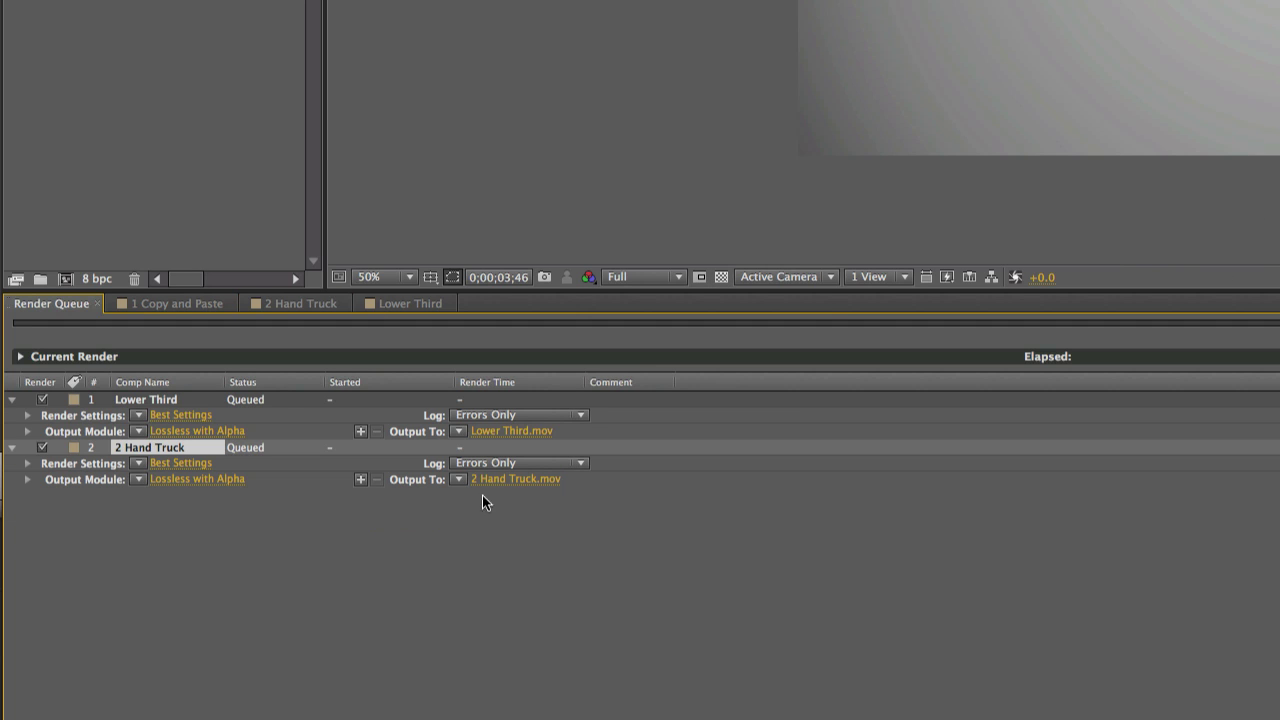
pyautogui.click(136, 479)
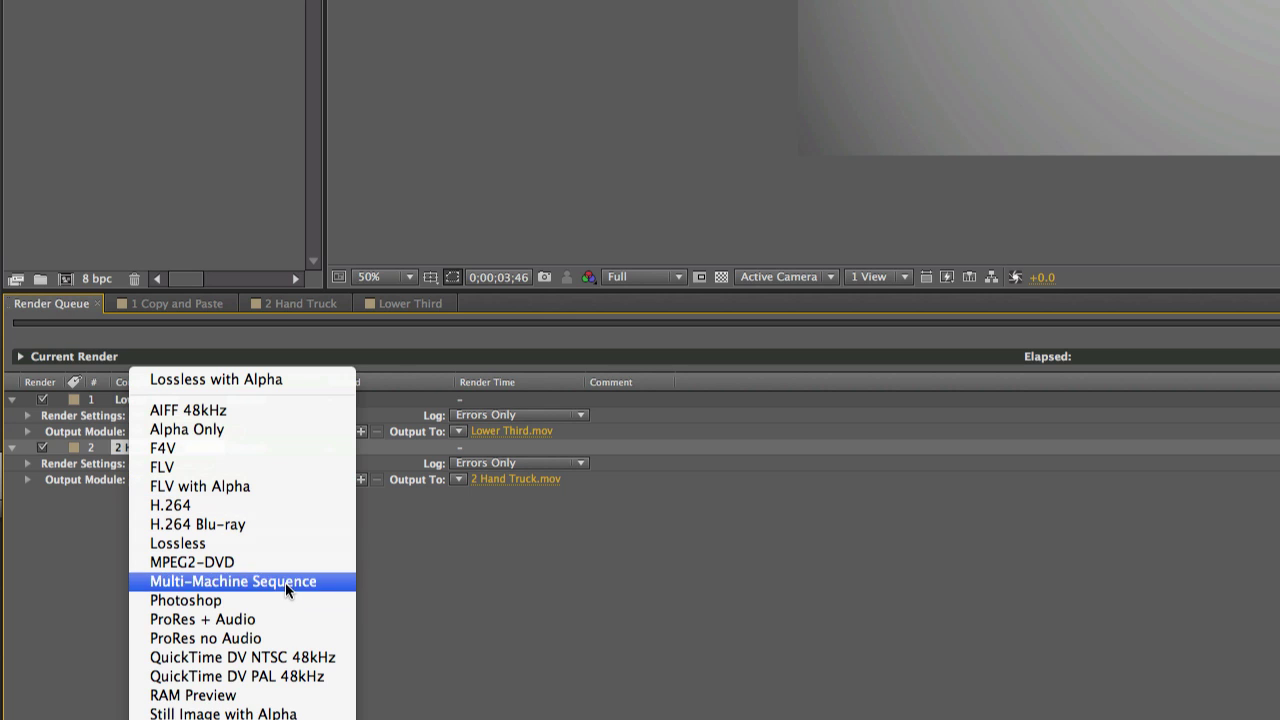
pyautogui.click(288, 637)
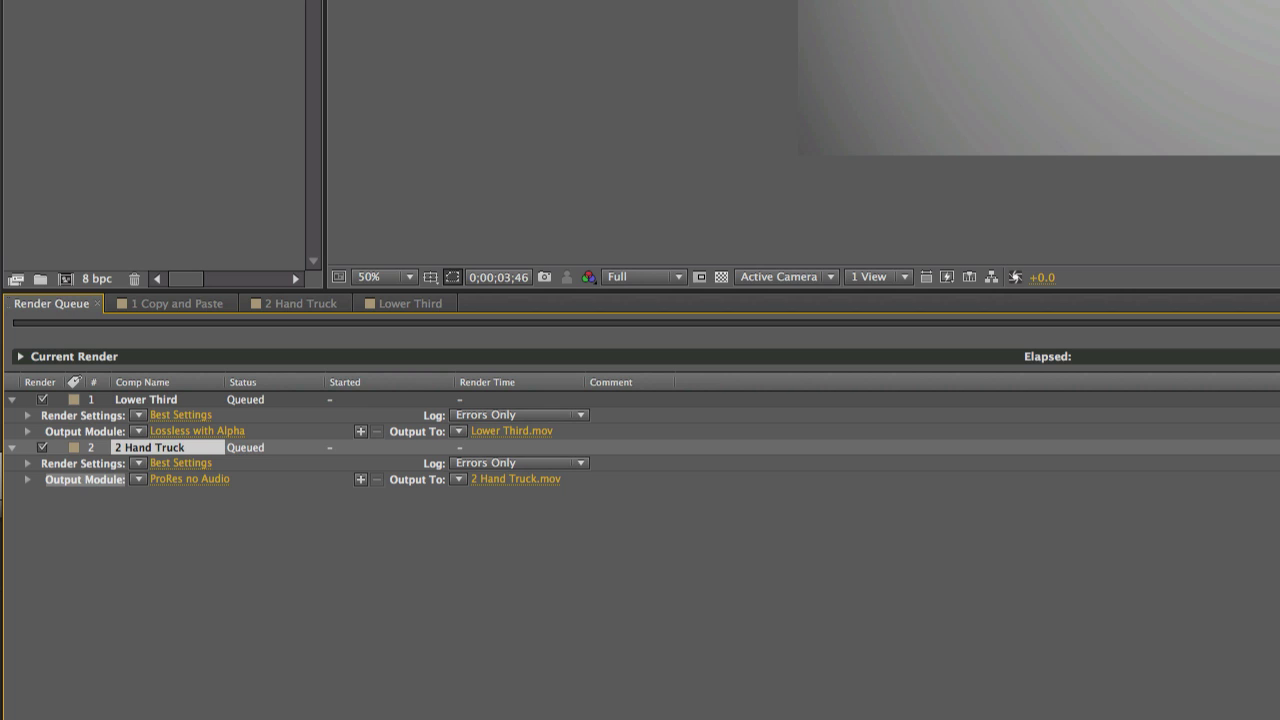
pyautogui.click(306, 603)
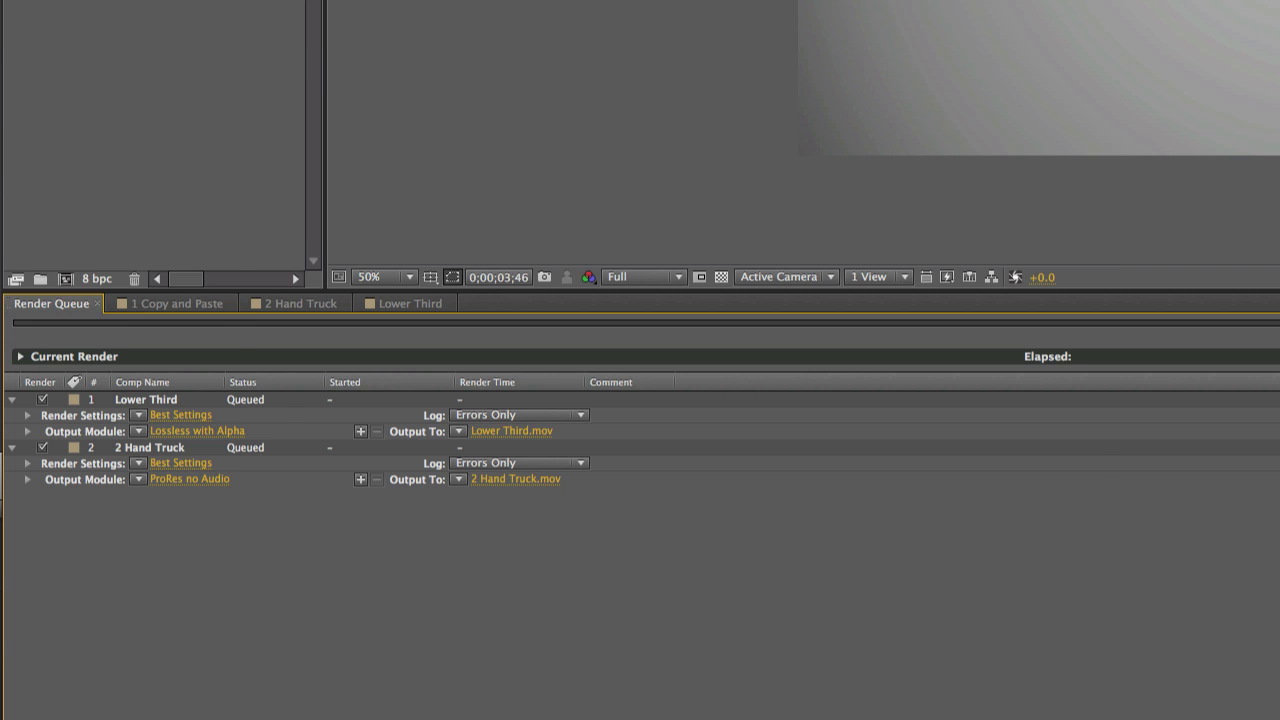
# - Edit the Lossless with Alpha output template and inspect its QuickTime codec options unchanged
pyautogui.click(309, 10)
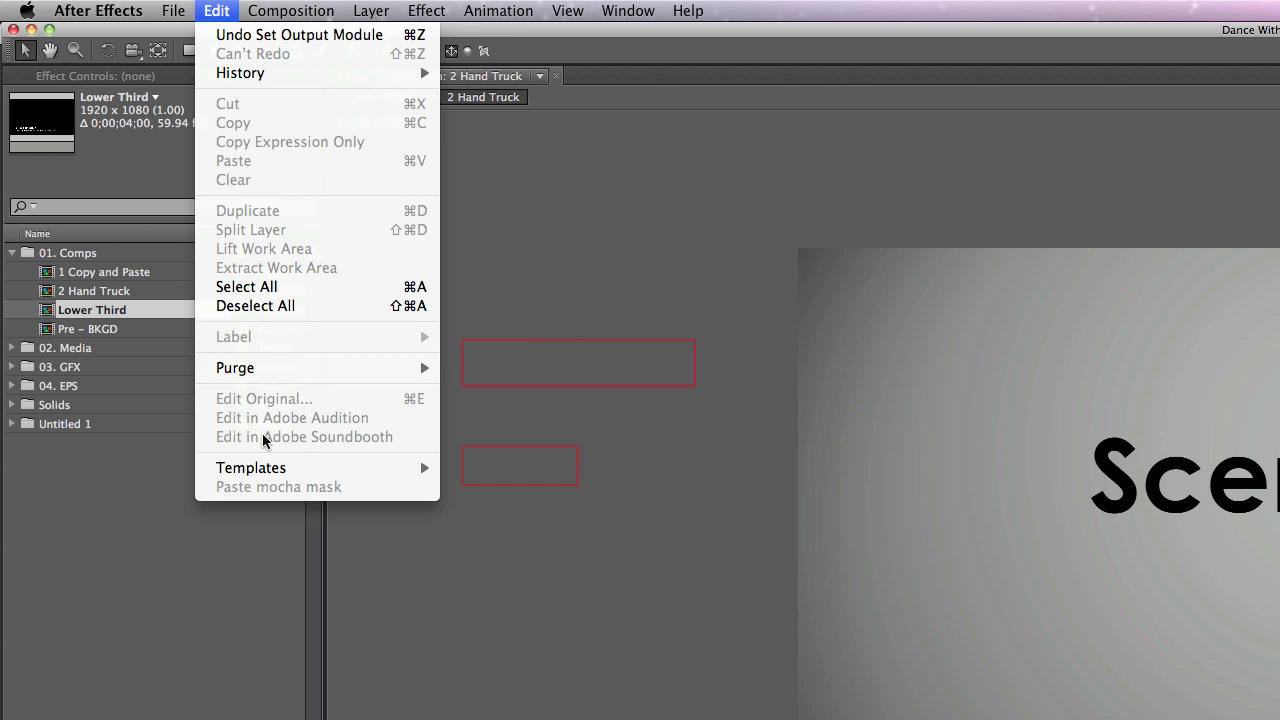
pyautogui.moveTo(273, 478)
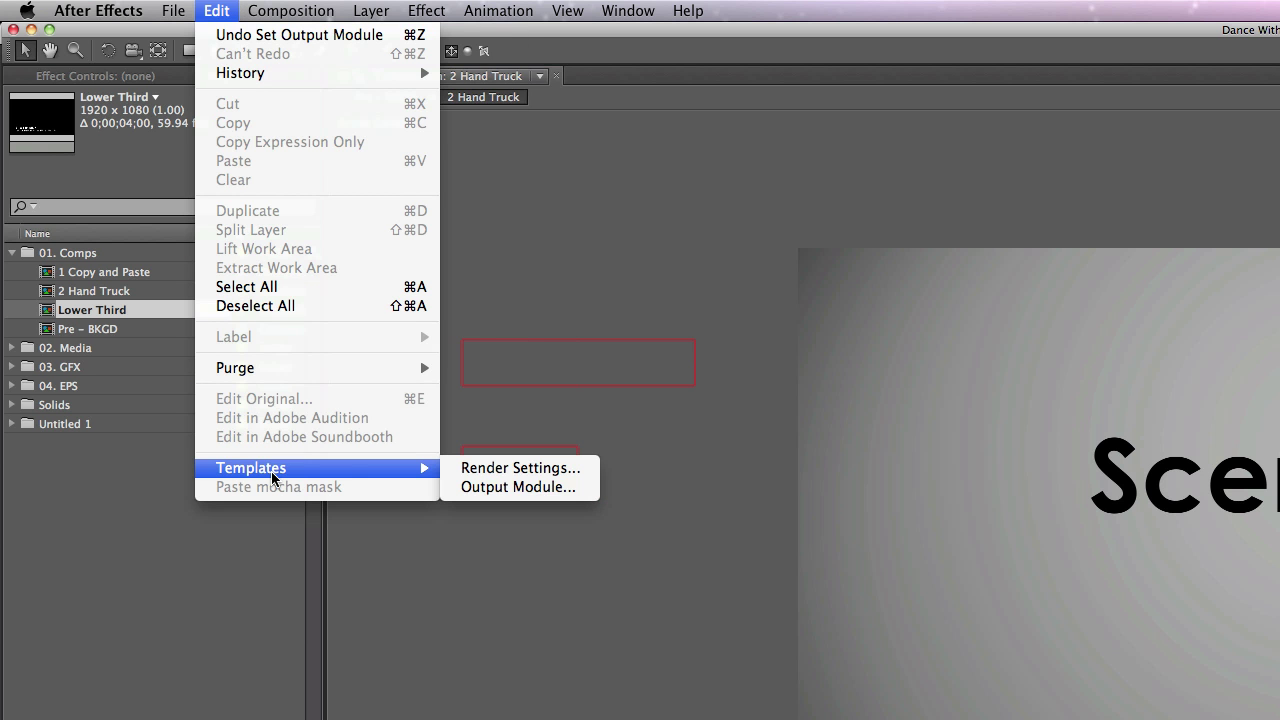
pyautogui.click(460, 489)
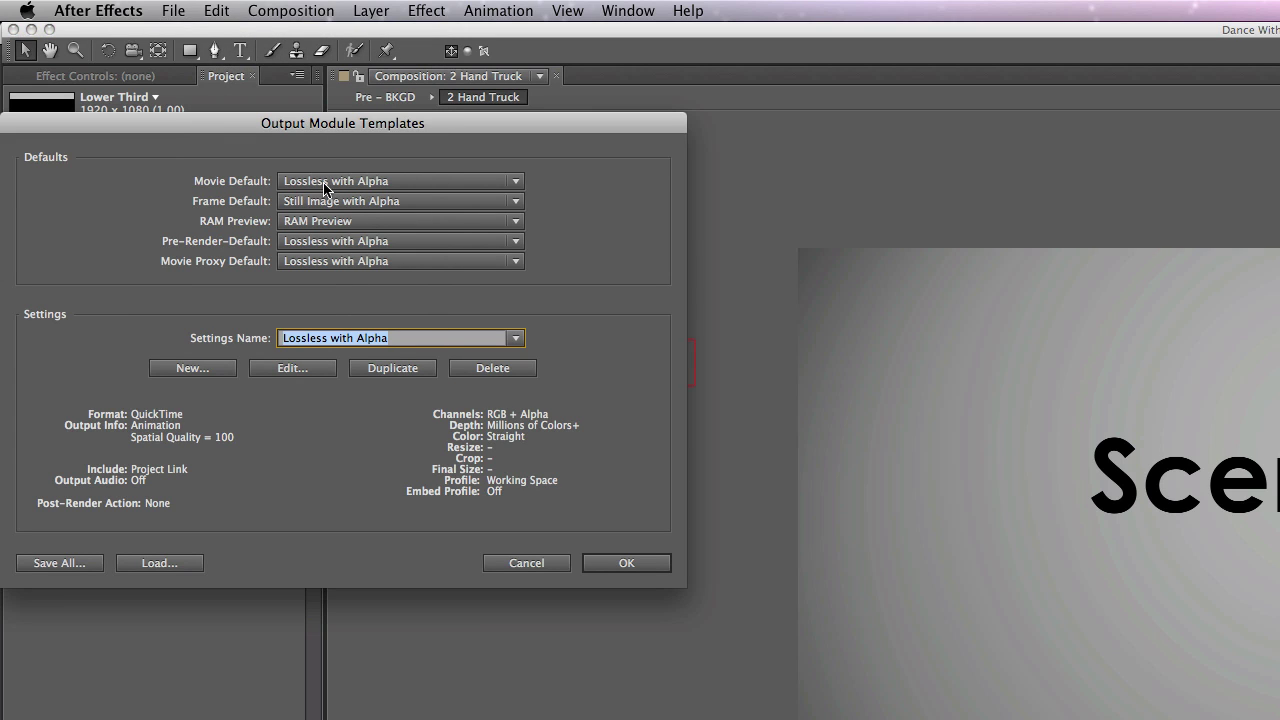
pyautogui.click(318, 370)
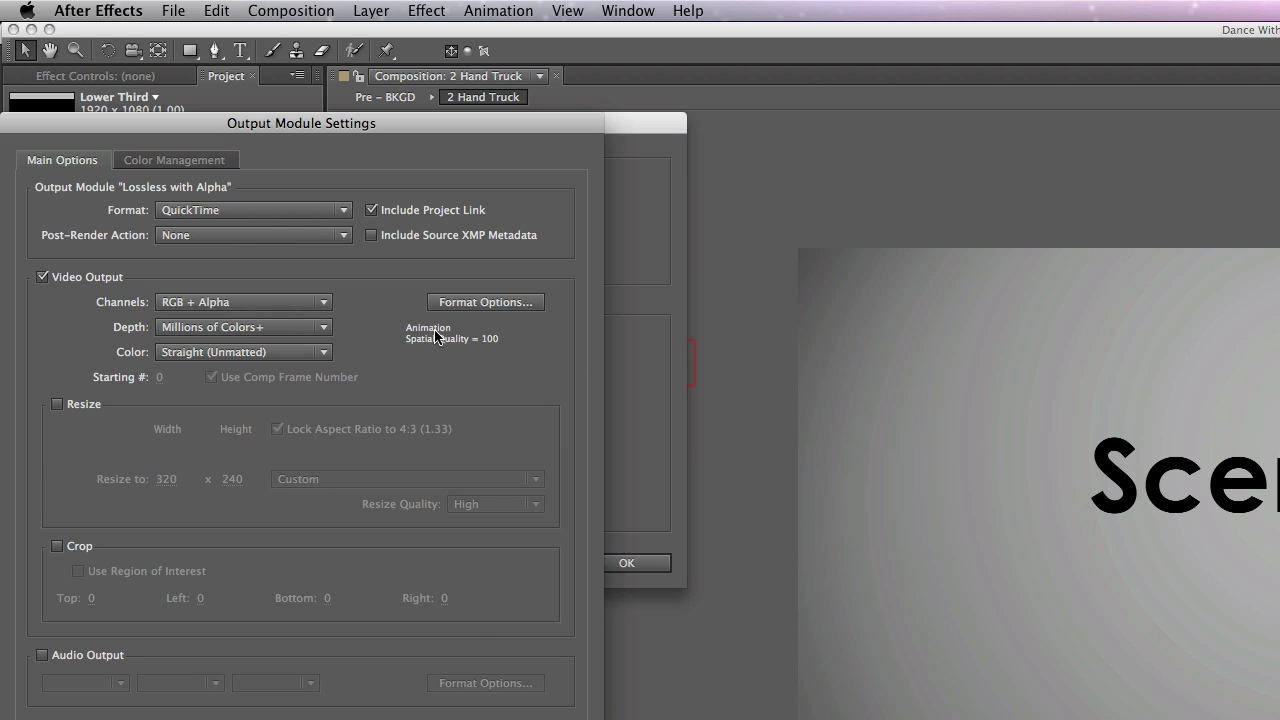
pyautogui.click(484, 305)
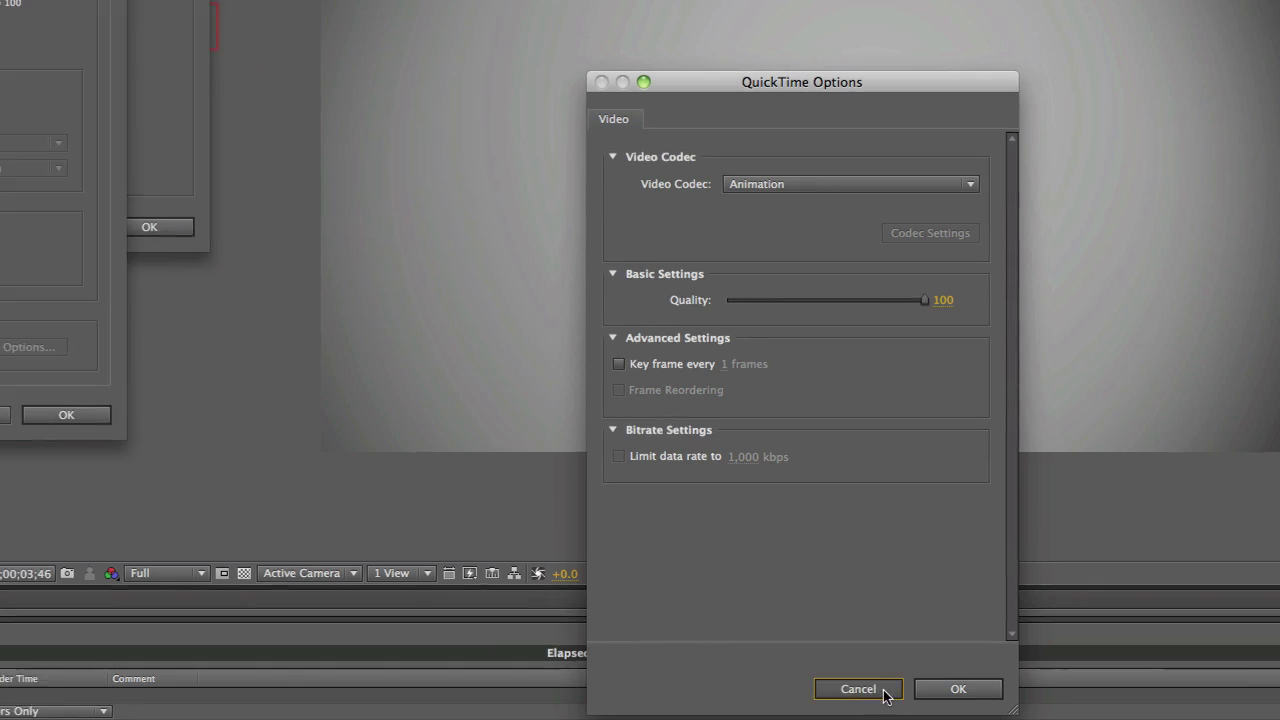
pyautogui.click(848, 664)
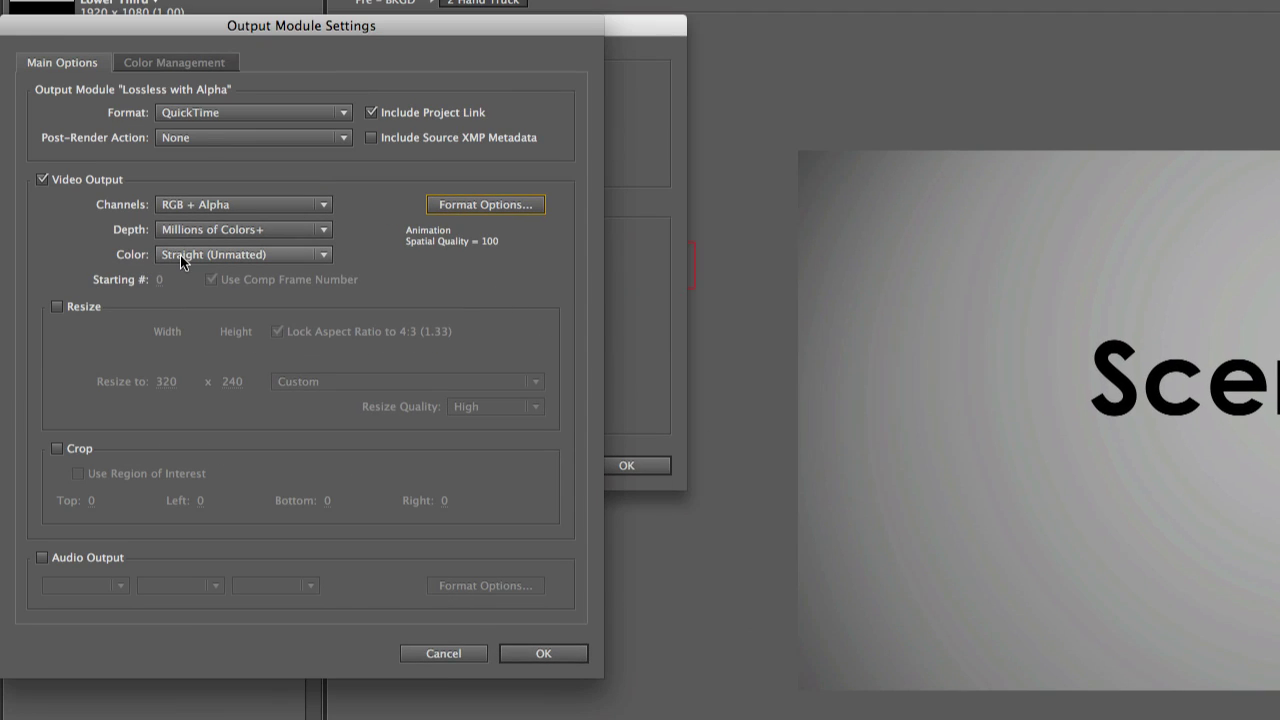
# - Try Premultiplied (Matted) colour, revert to Straight (Unmatted), and accept the template settings
pyautogui.click(224, 258)
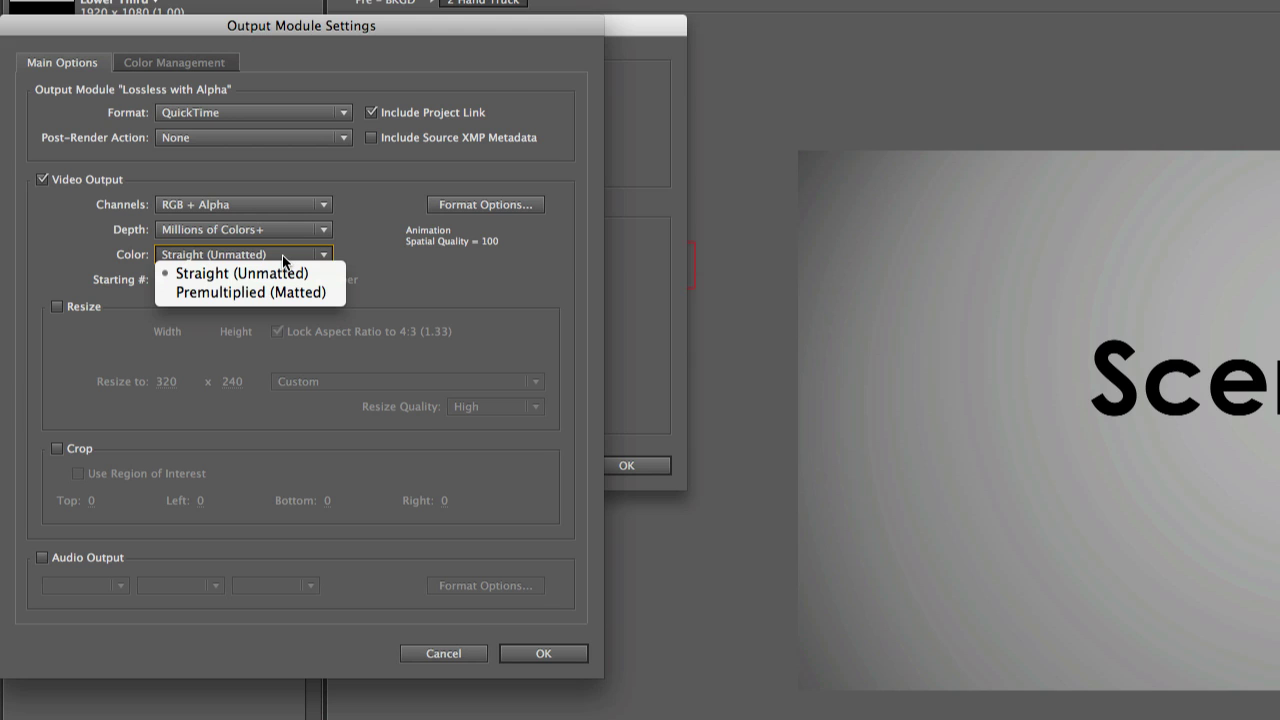
pyautogui.click(277, 292)
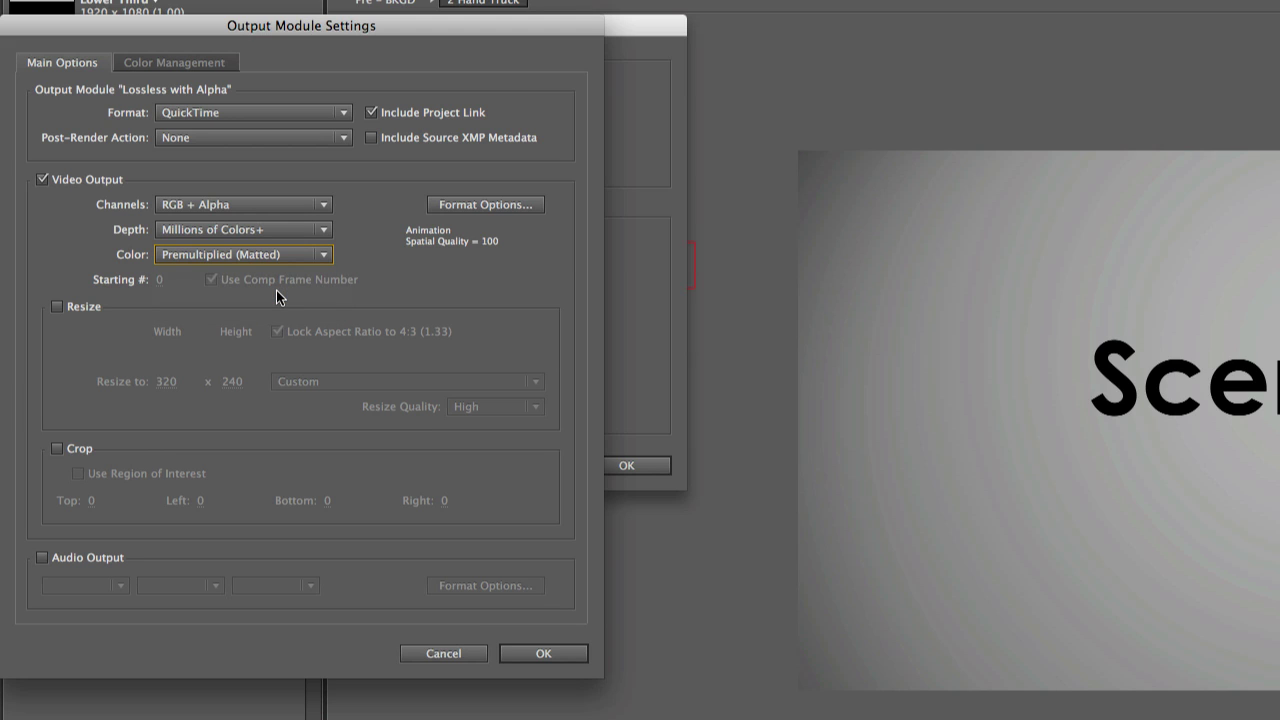
pyautogui.click(280, 255)
pyautogui.click(244, 266)
pyautogui.click(456, 652)
# - Close the output templates, switch to Lower Third, and hide the transparency grid
pyautogui.click(531, 461)
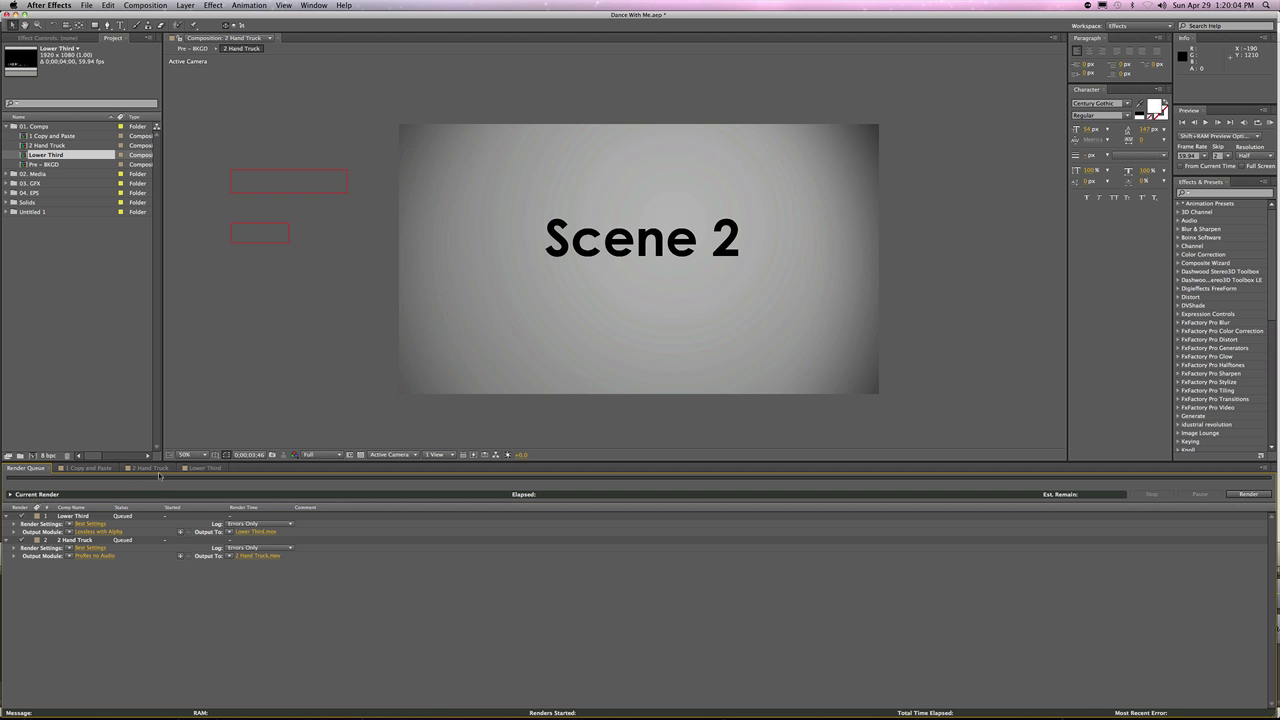
pyautogui.click(204, 468)
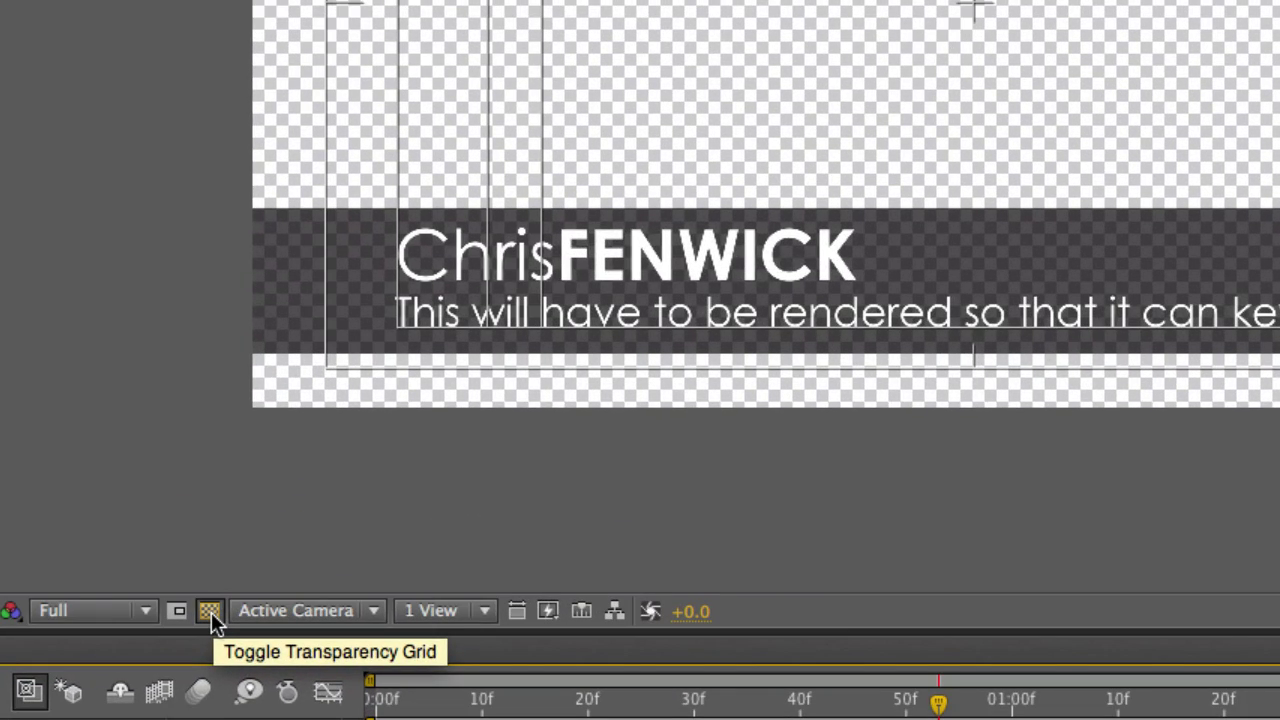
pyautogui.click(210, 611)
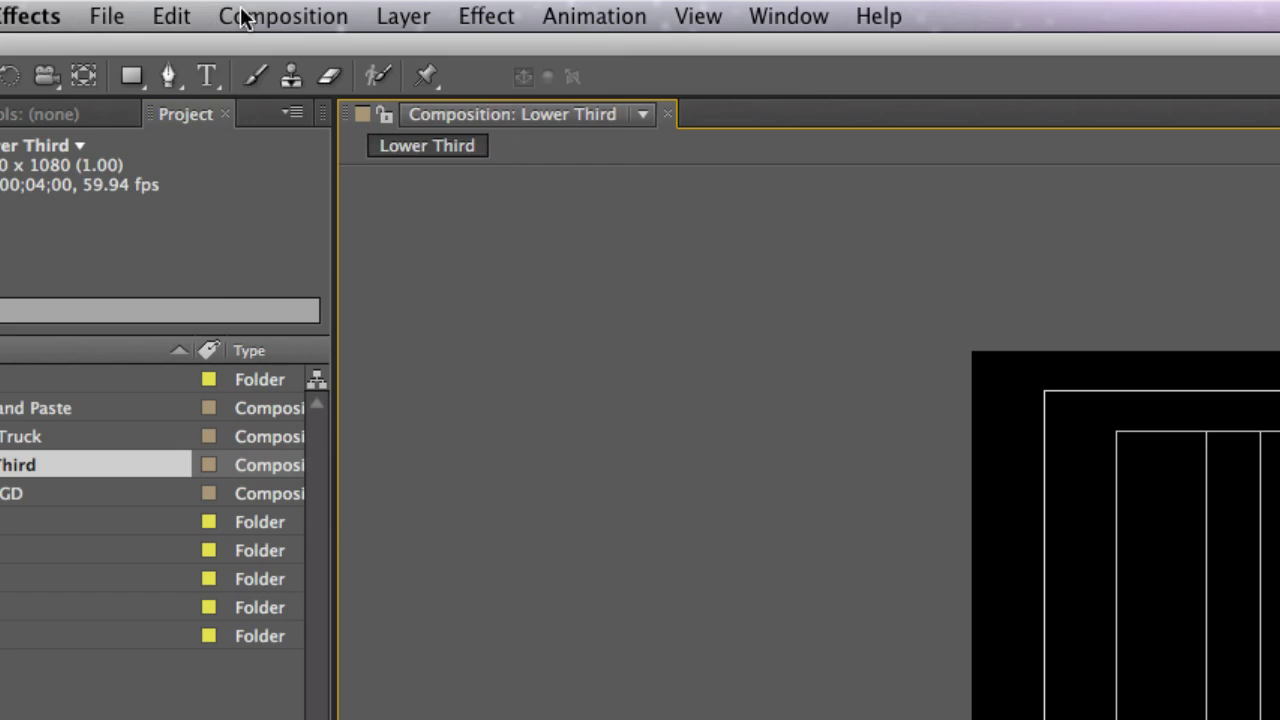
# - Set the Lower Third composition's background colour to yellow in Composition Settings
pyautogui.click(242, 14)
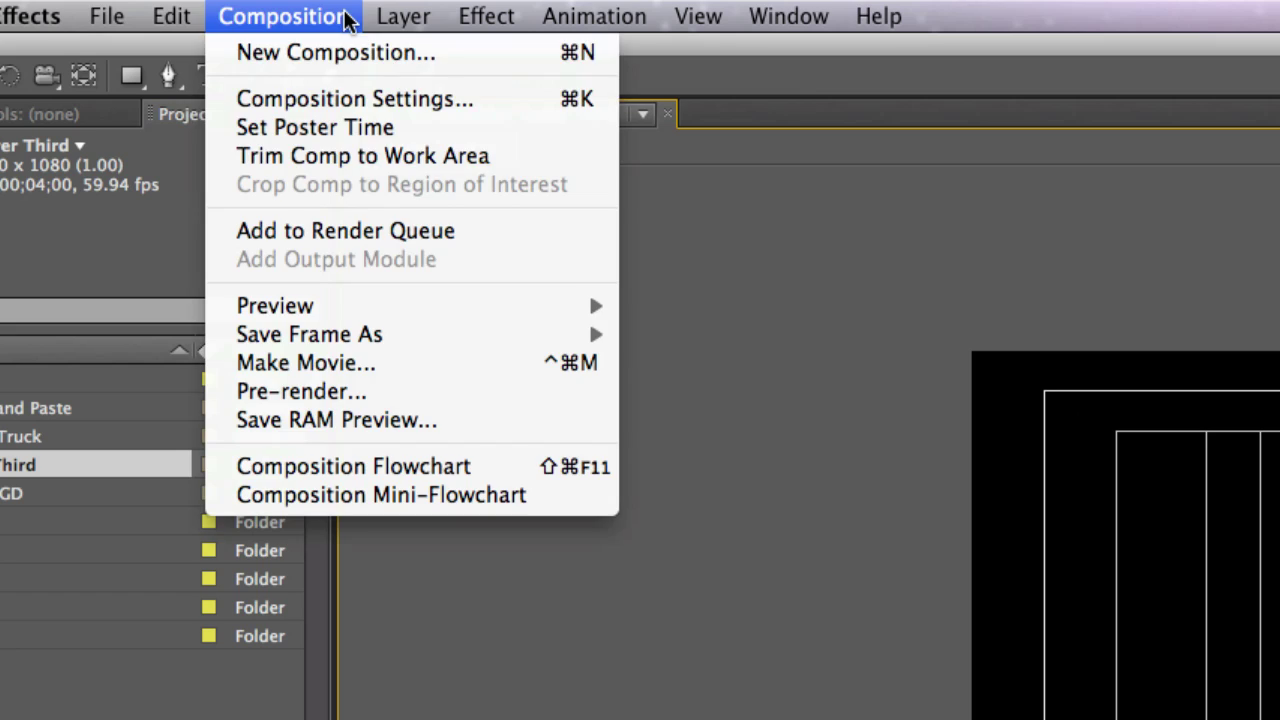
pyautogui.click(357, 99)
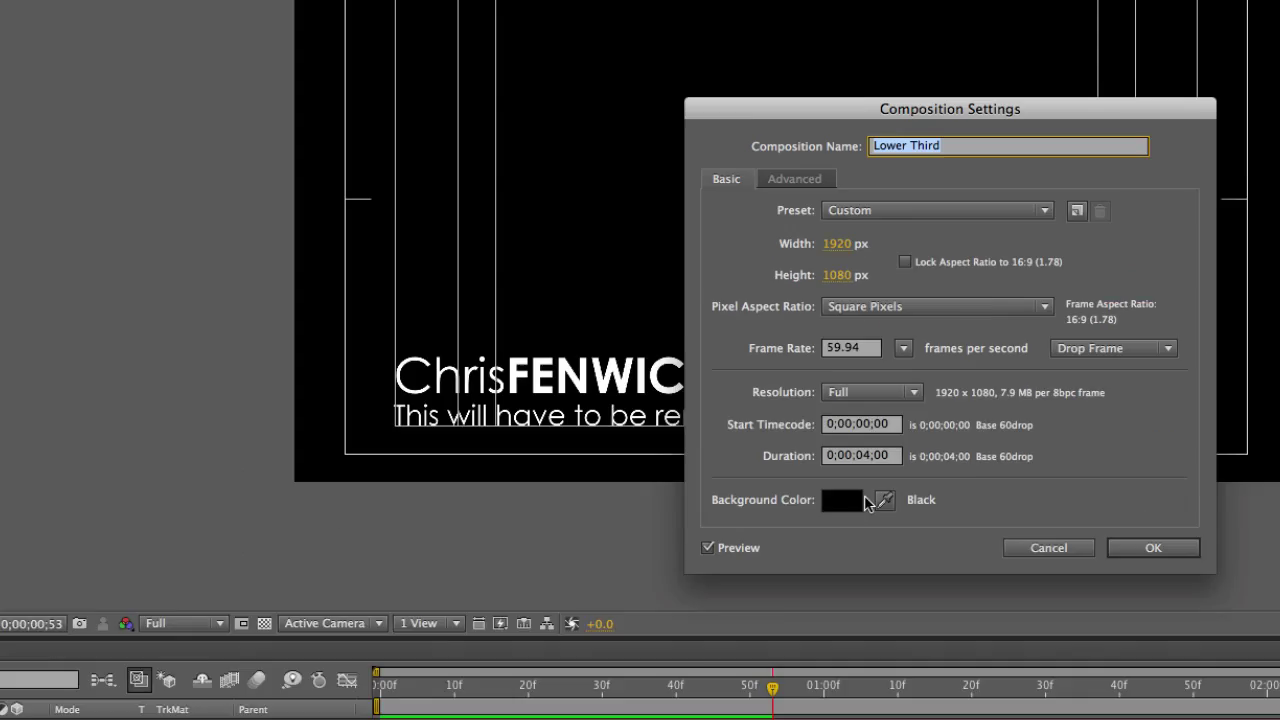
pyautogui.click(834, 497)
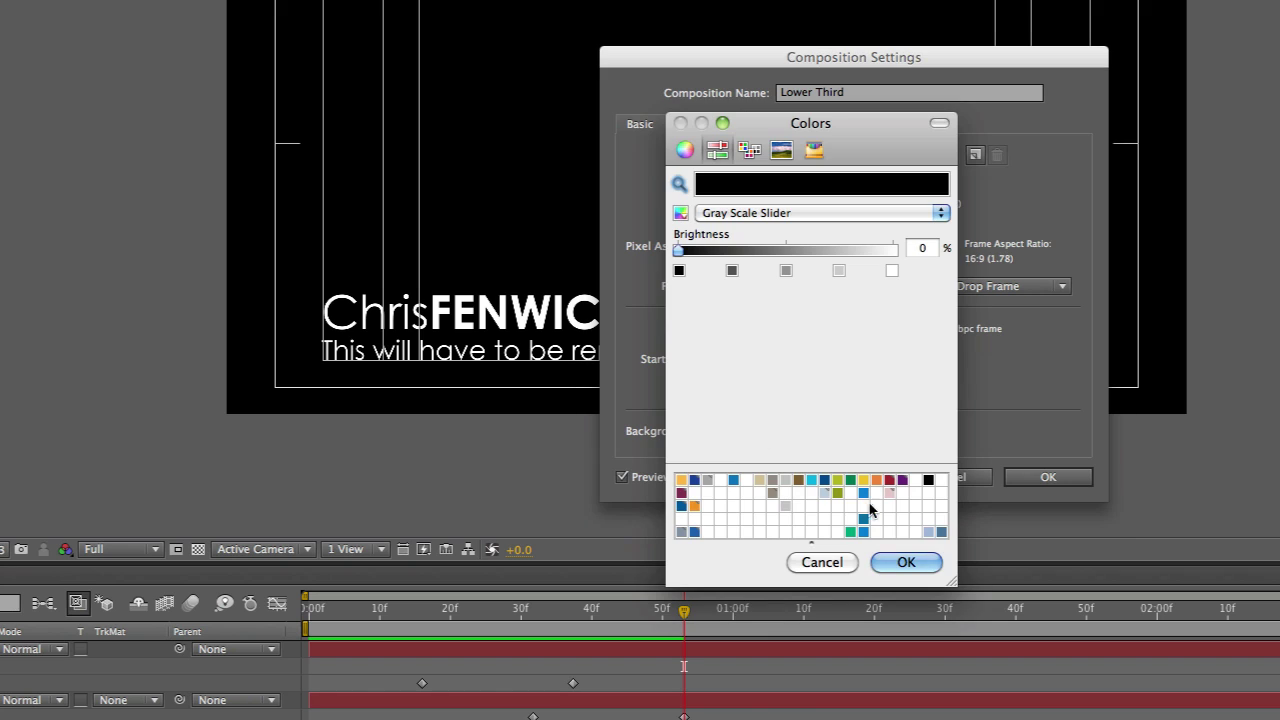
pyautogui.click(864, 487)
pyautogui.click(906, 562)
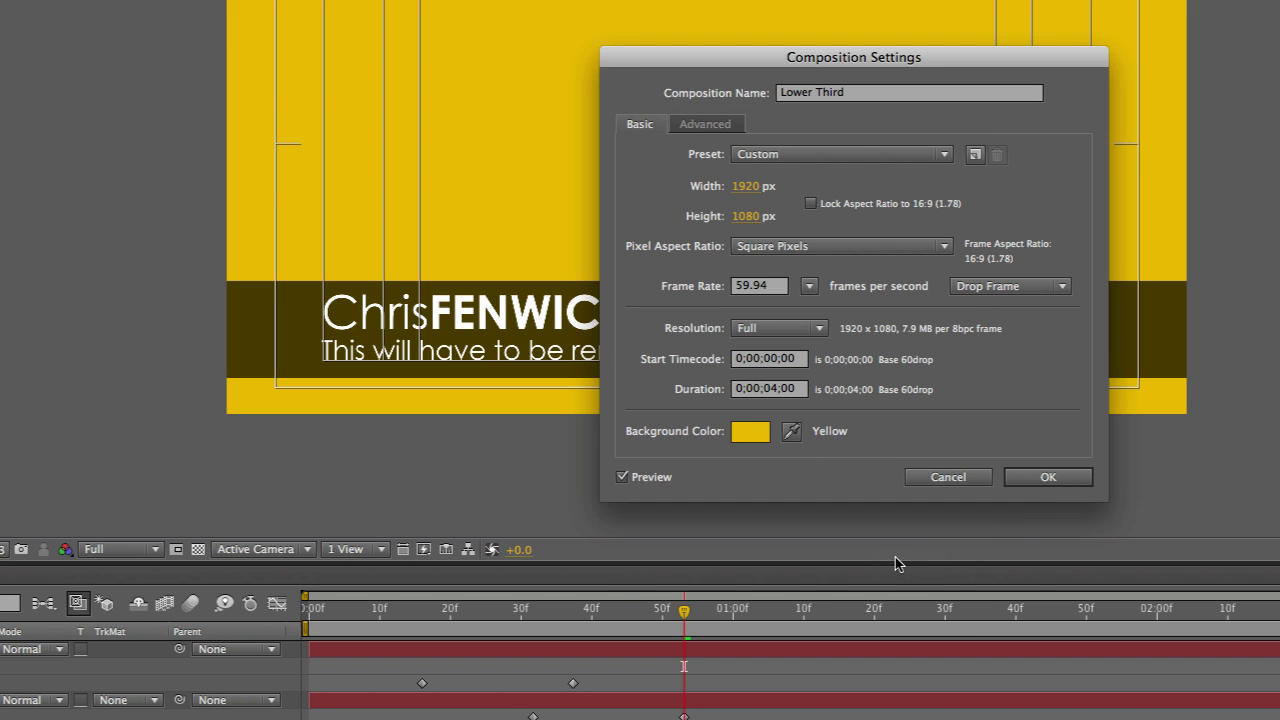
pyautogui.click(1045, 480)
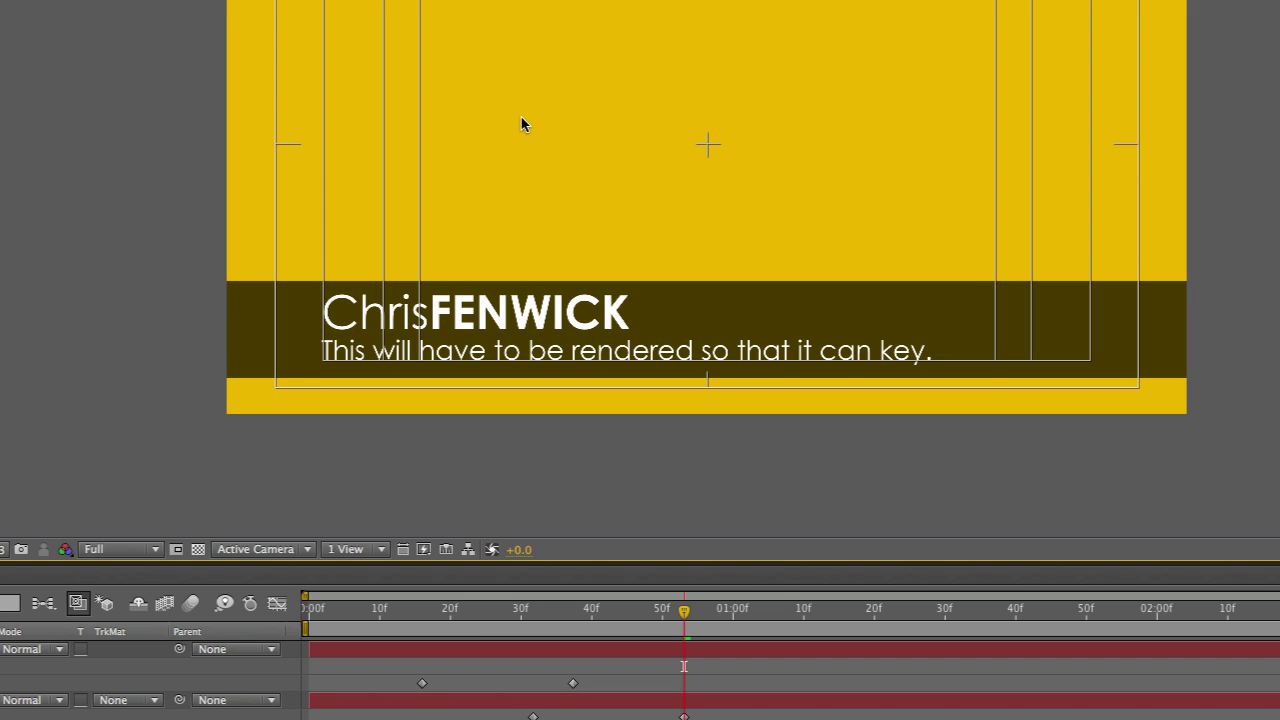
pyautogui.click(158, 5)
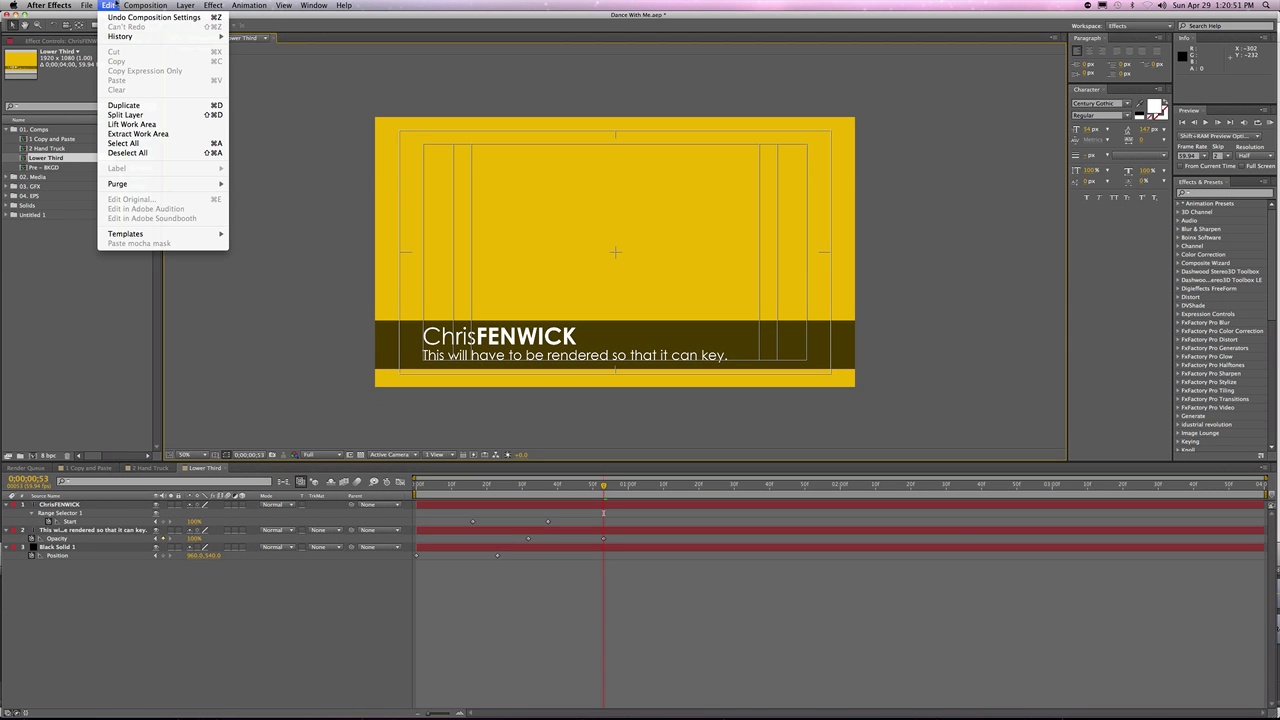
pyautogui.click(476, 270)
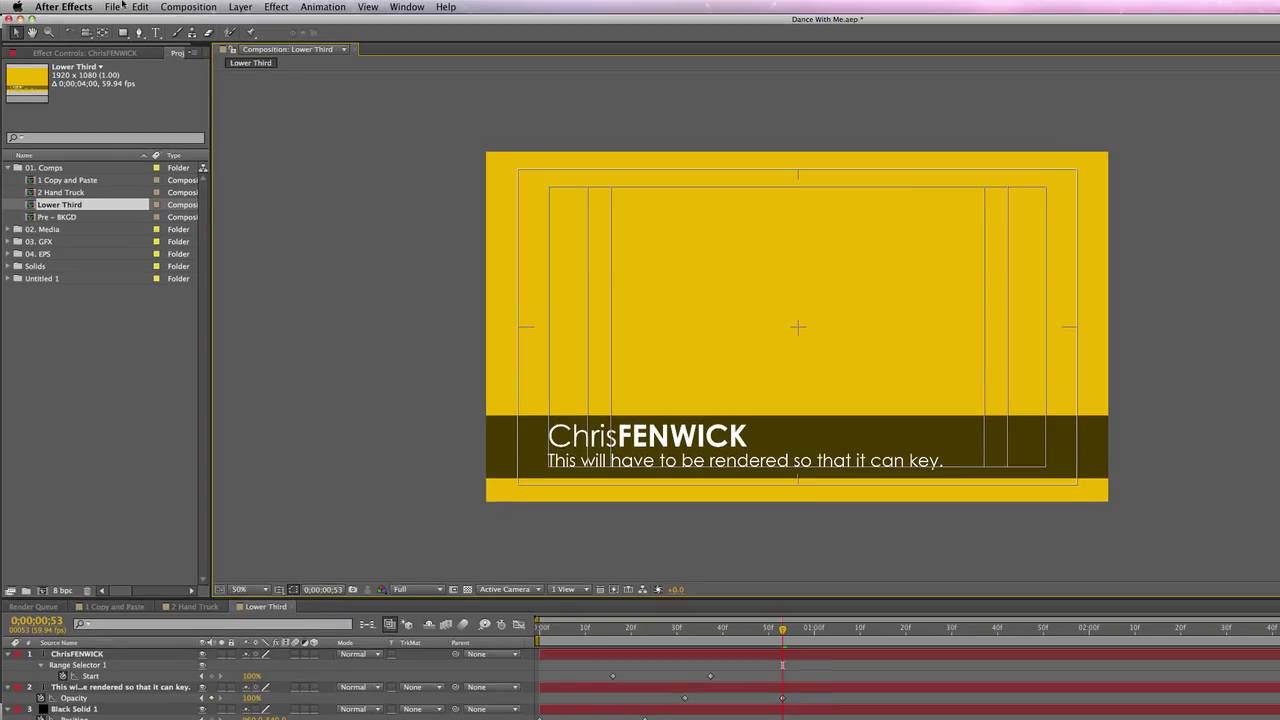
pyautogui.click(109, 5)
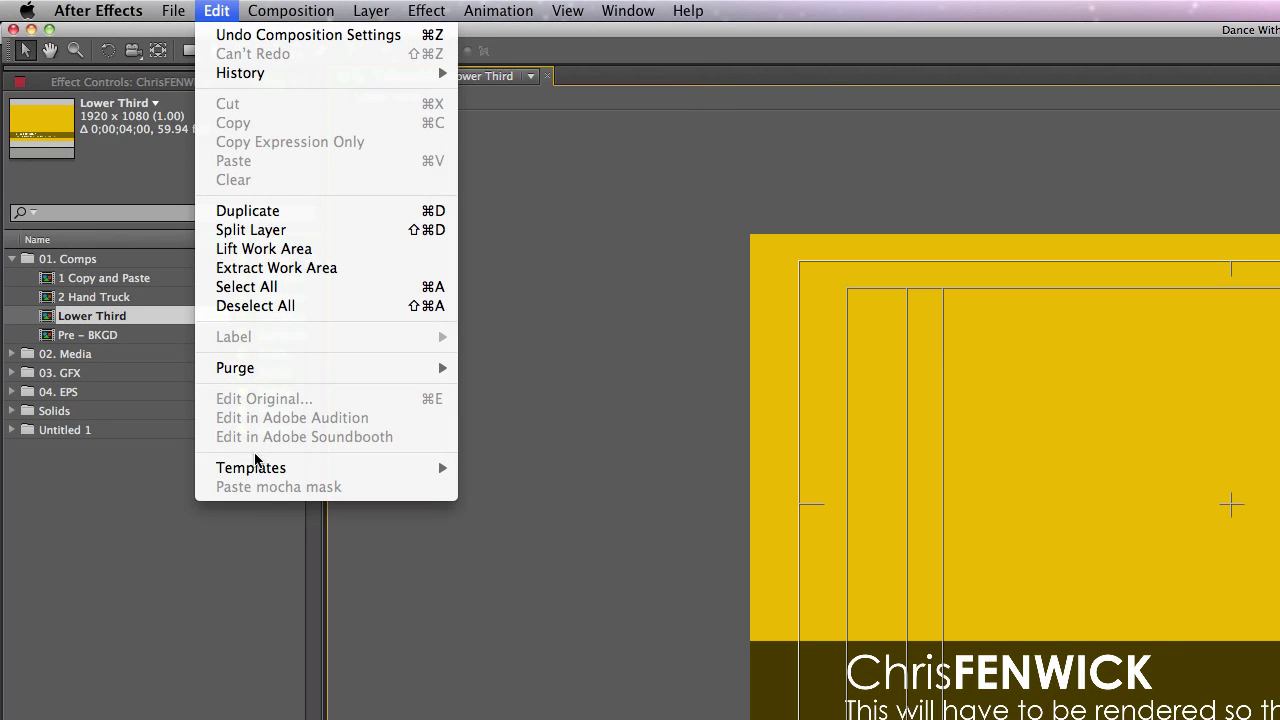
pyautogui.moveTo(432, 480)
pyautogui.click(535, 487)
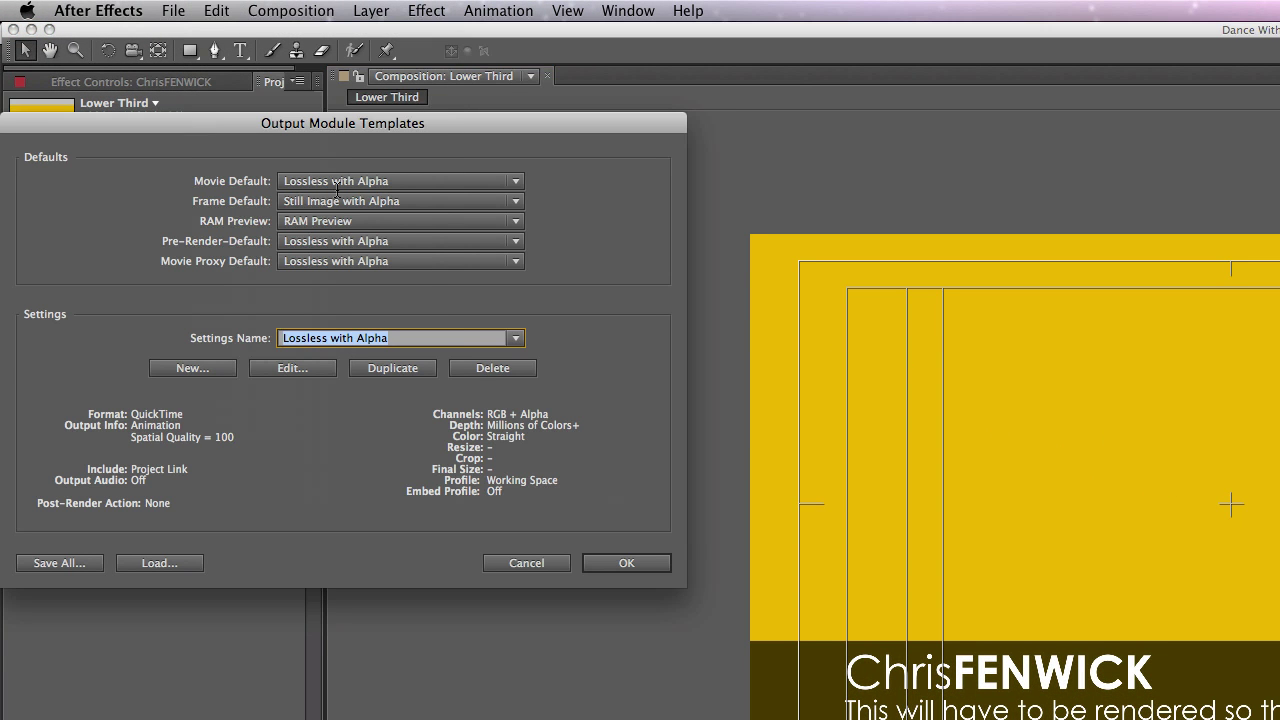
pyautogui.click(303, 372)
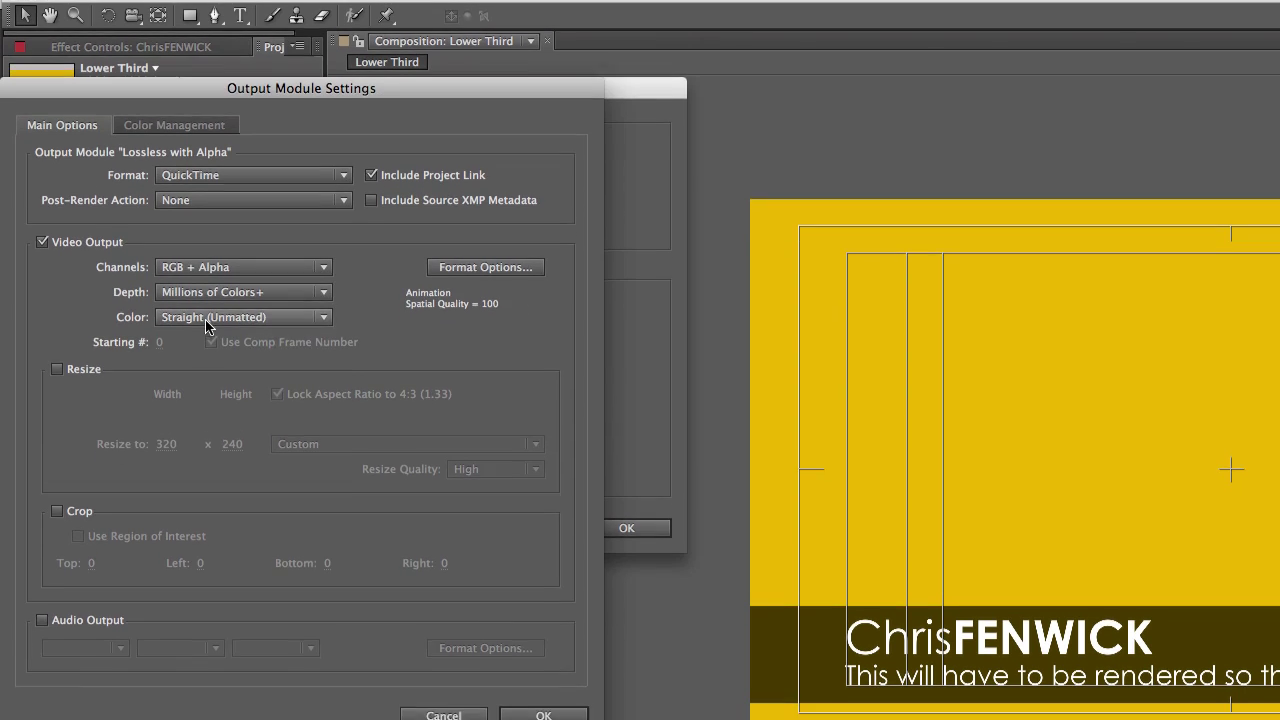
pyautogui.click(240, 352)
pyautogui.click(229, 278)
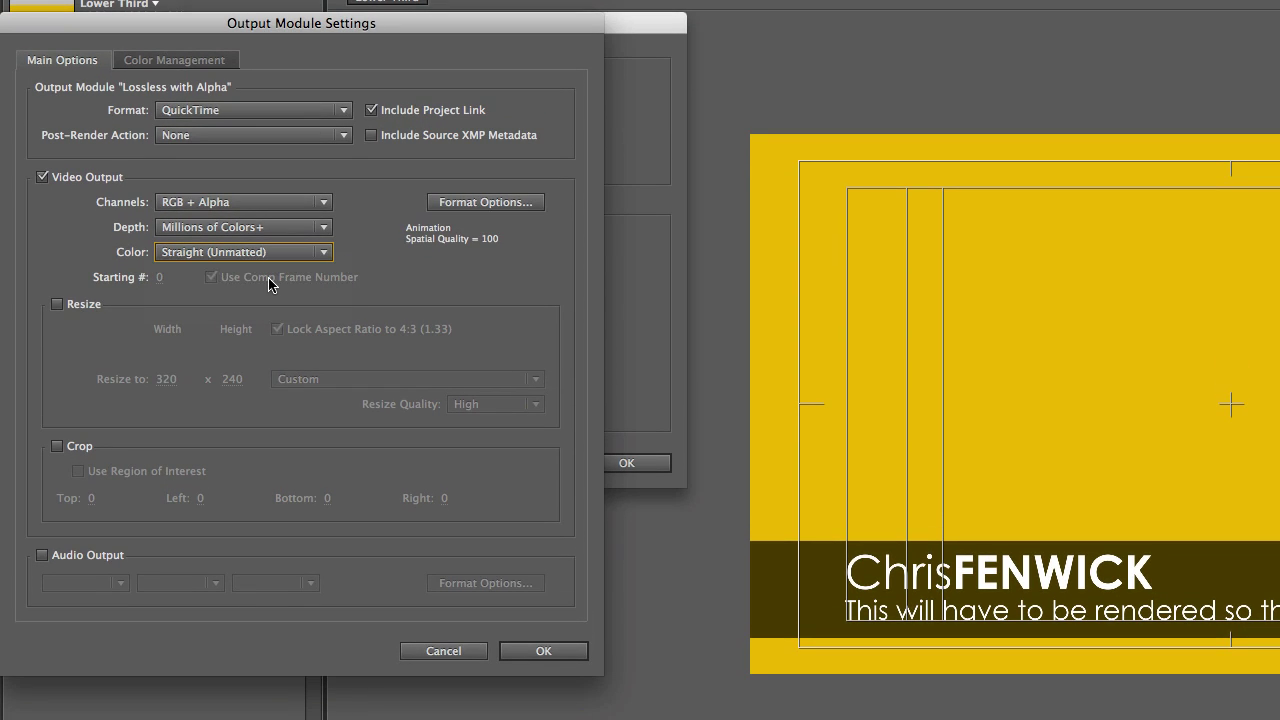
pyautogui.click(543, 651)
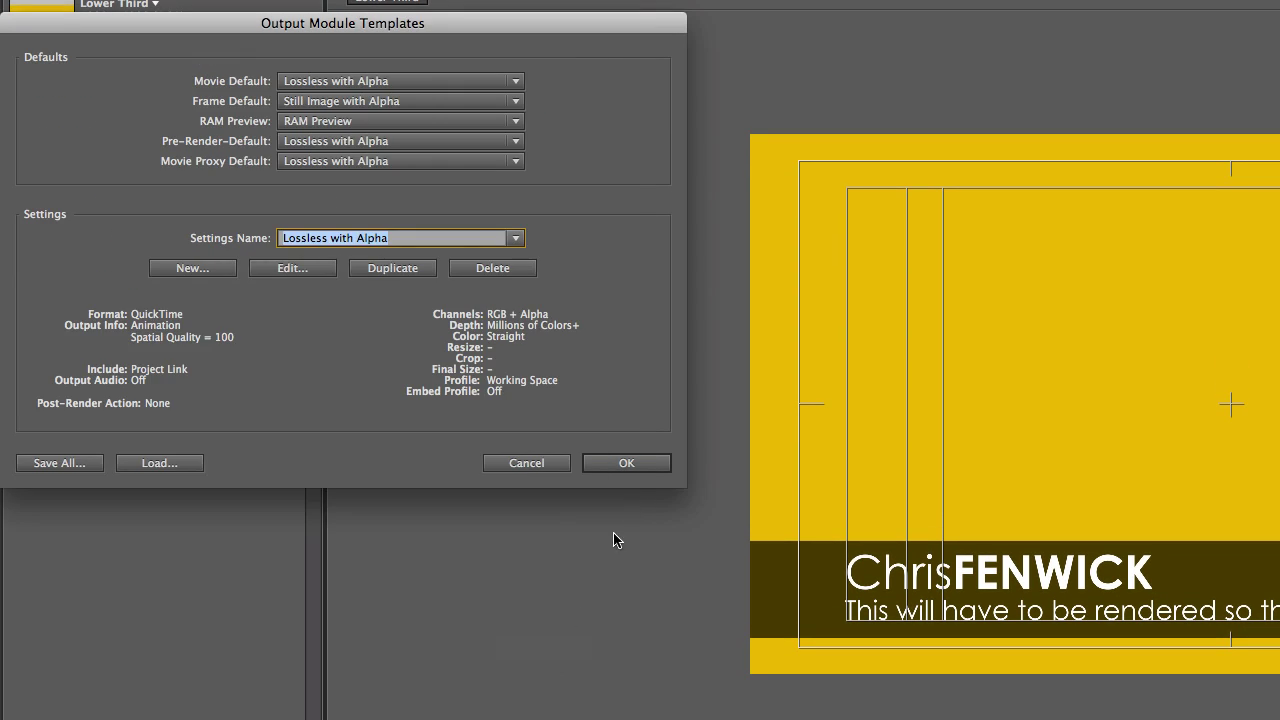
pyautogui.click(626, 463)
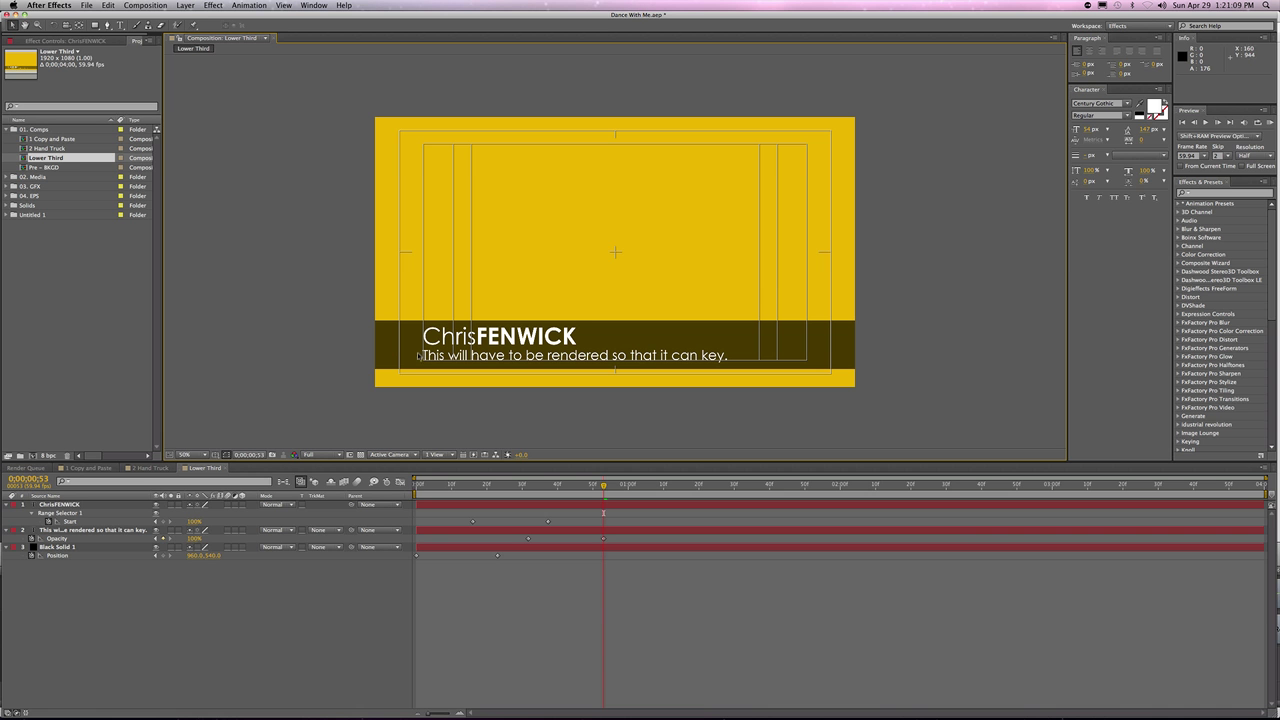
# - Turn on the transparency checkerboard for Lower Third, then dismiss the Edit > Templates menu
pyautogui.click(361, 455)
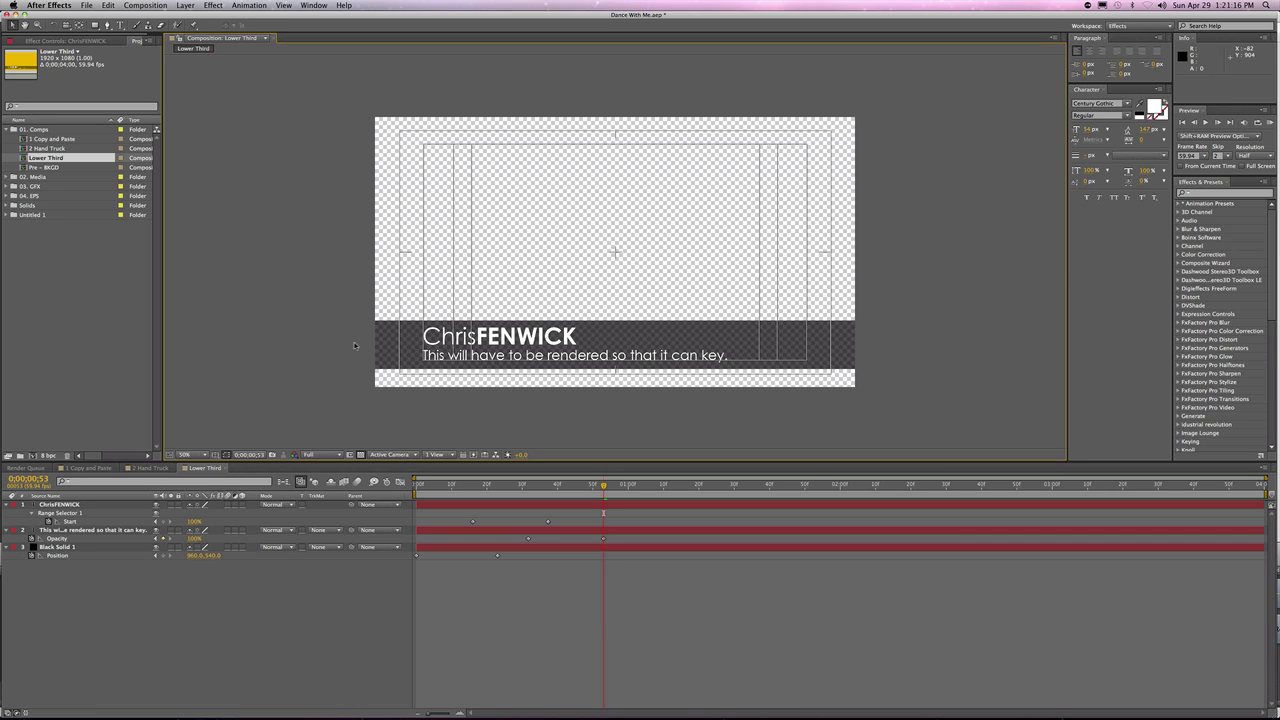
pyautogui.click(108, 5)
pyautogui.moveTo(150, 234)
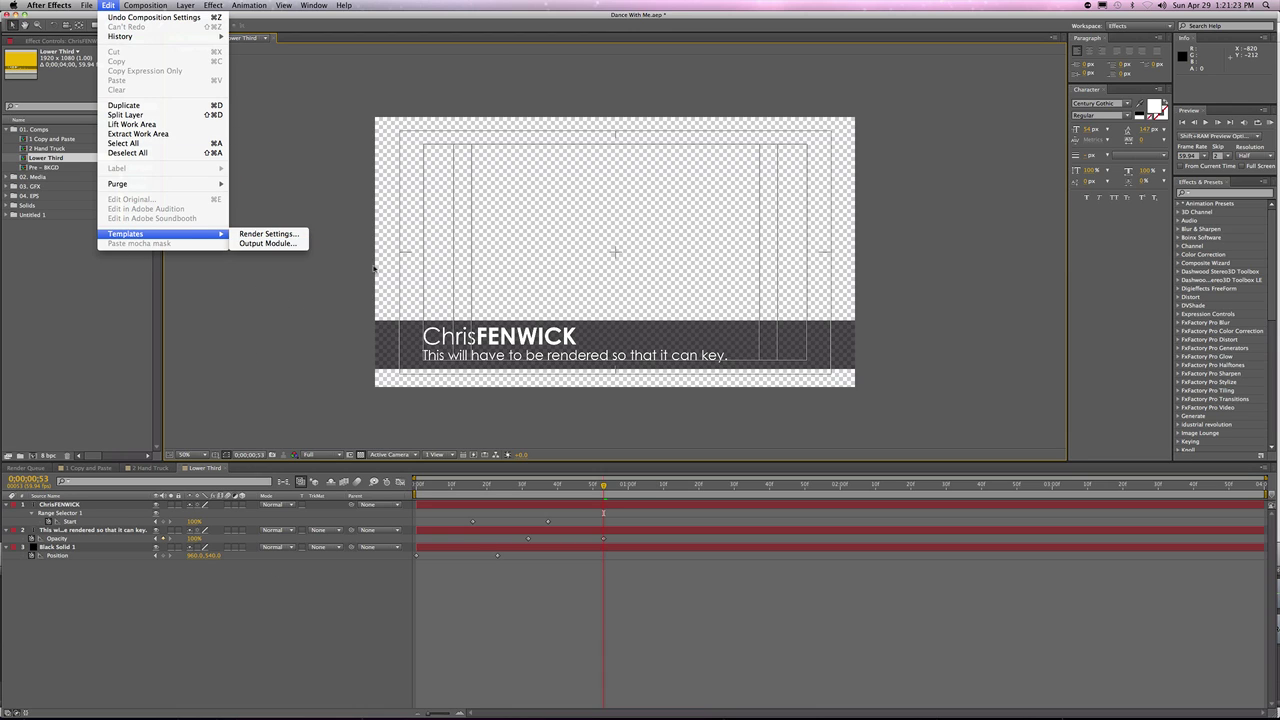
pyautogui.click(267, 243)
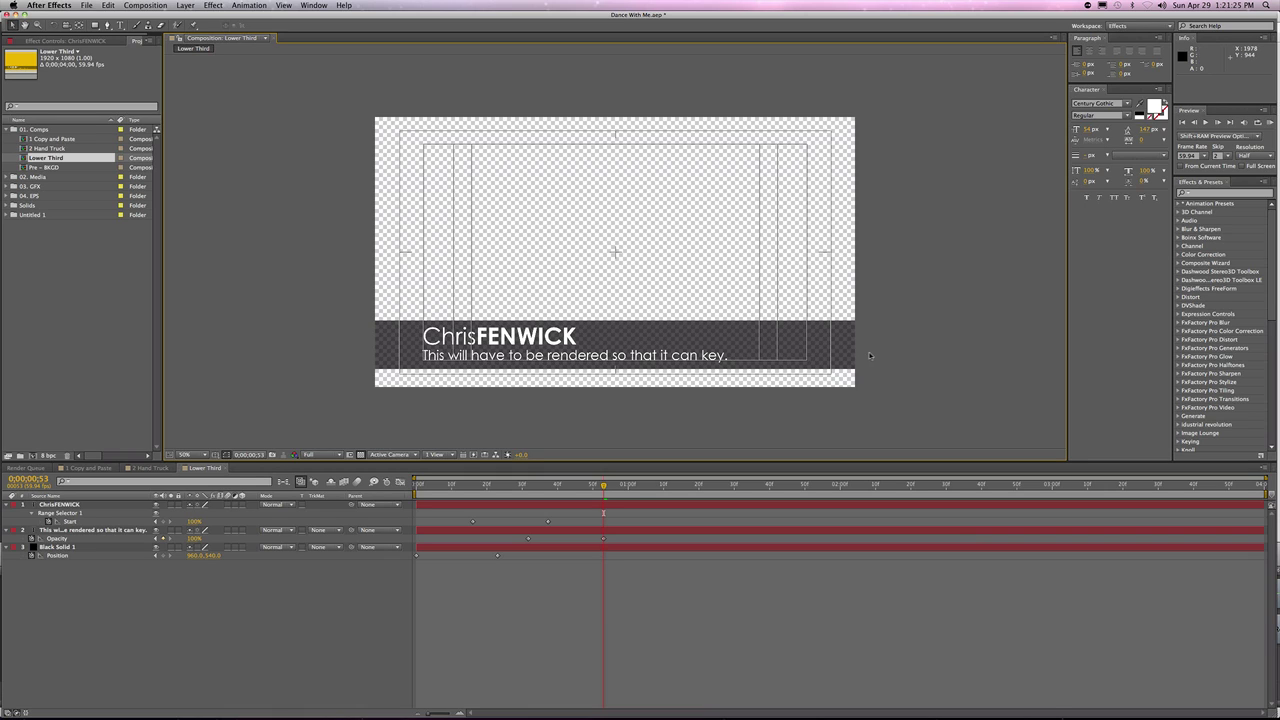